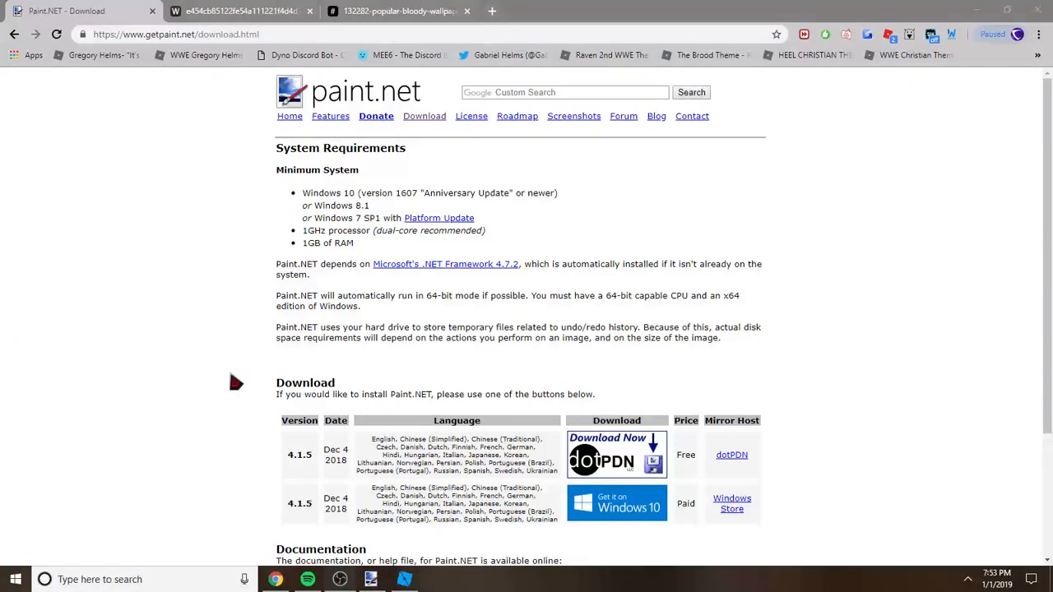
Step: Look over the Paint.NET download page and the two red forest wallpapers open in the browser
click(556, 378)
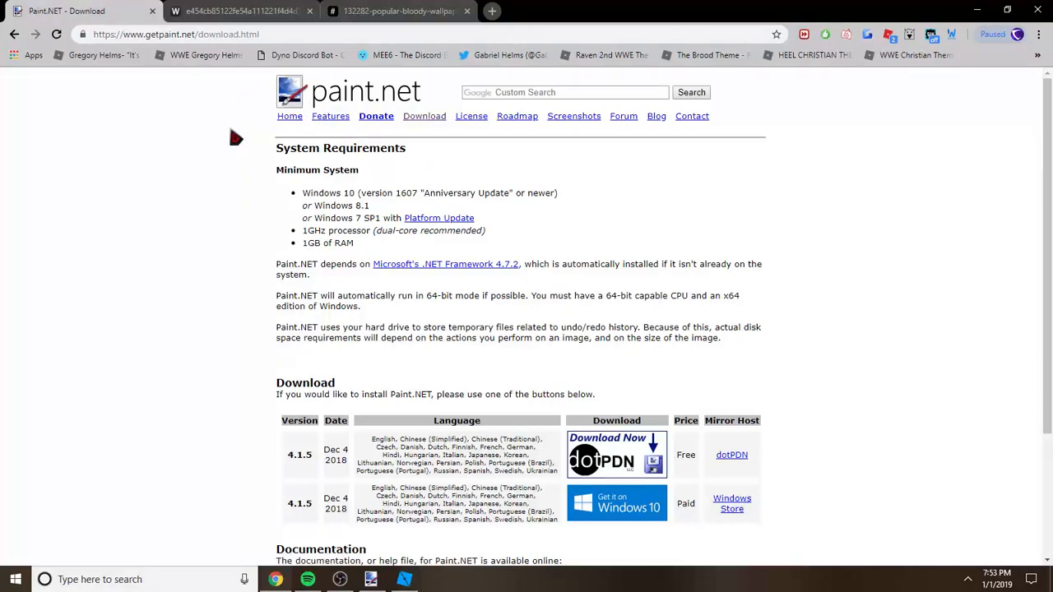
drag(263, 156, 434, 157)
click(434, 157)
click(241, 11)
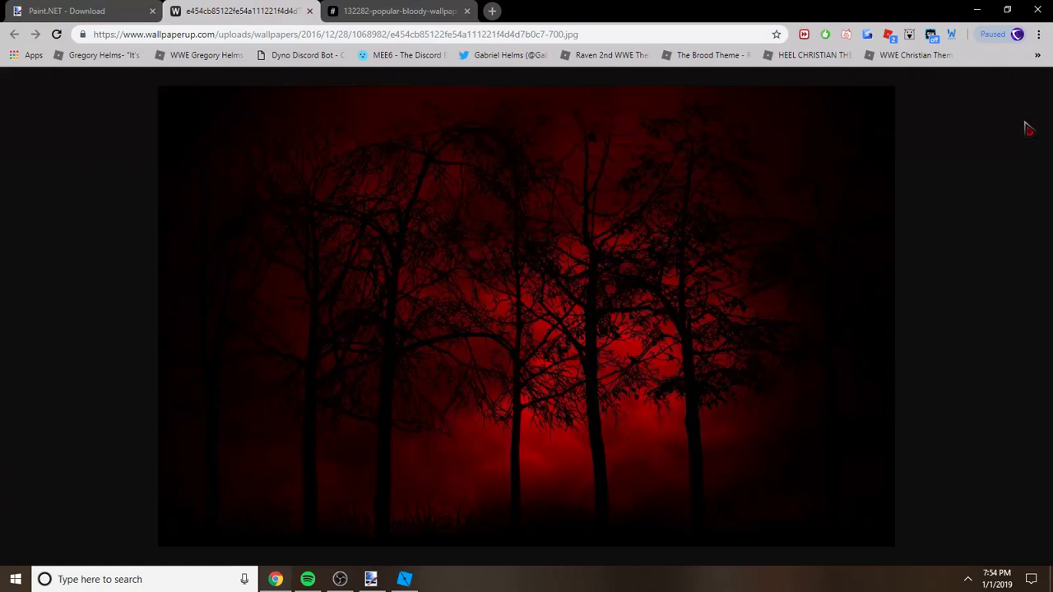
key(ctrl+Tab)
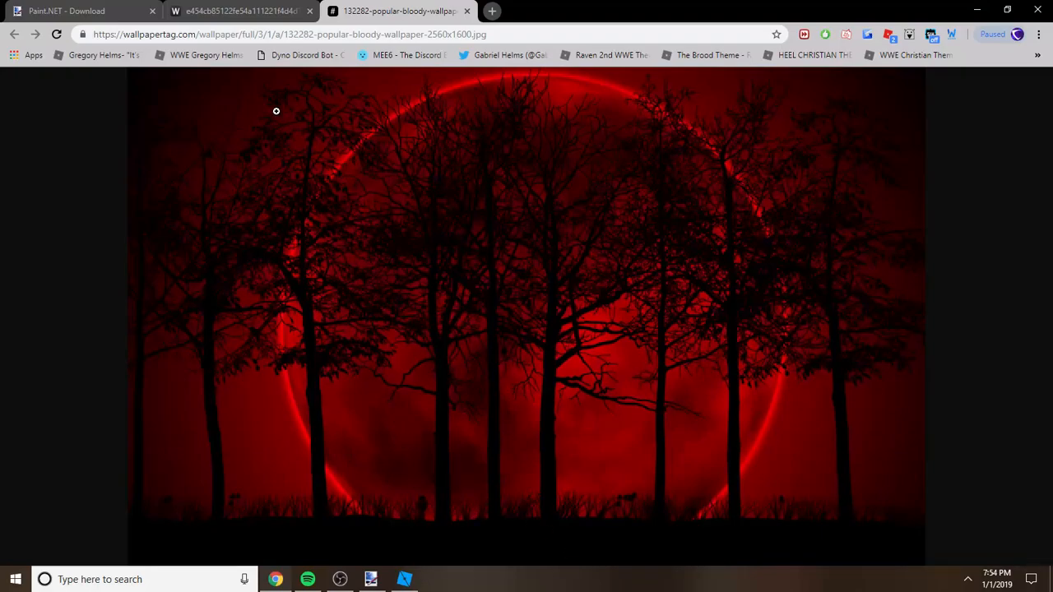
key(ctrl+shift+Tab)
right_click(433, 211)
click(498, 236)
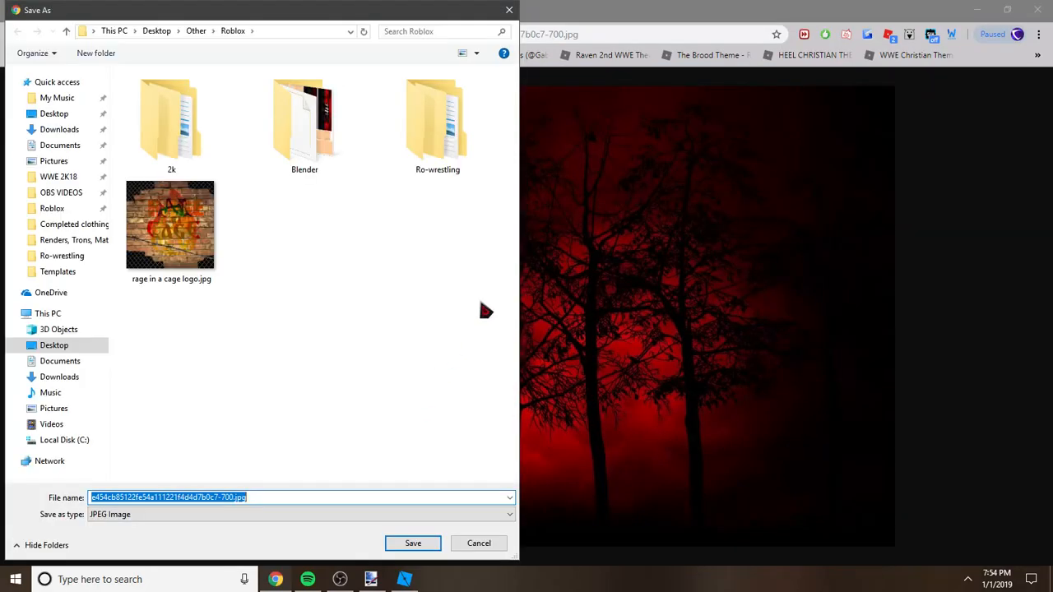
click(510, 9)
Step: Copy the dark red forest wallpaper from the browser and paste it into a new 1120 × 700 px image in paint.net
right_click(500, 199)
click(538, 239)
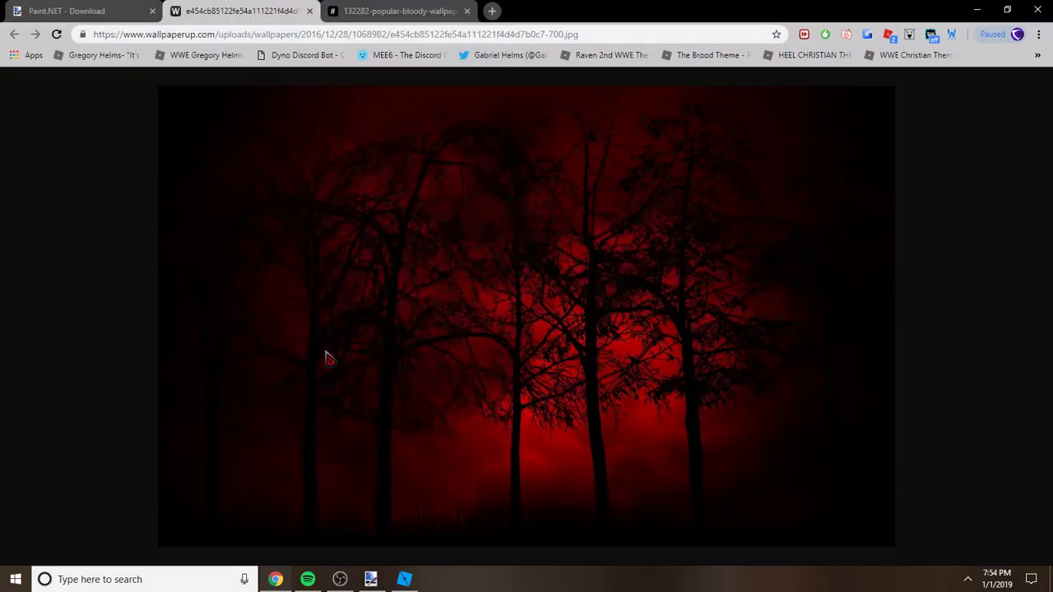
click(371, 580)
key(ctrl+n)
key(Return)
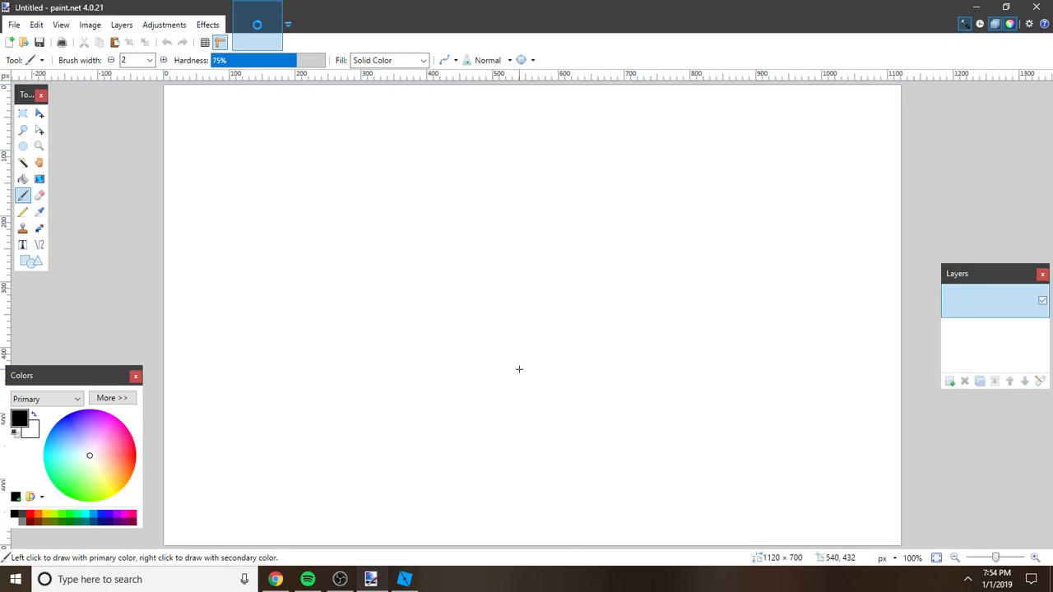
key(ctrl+v)
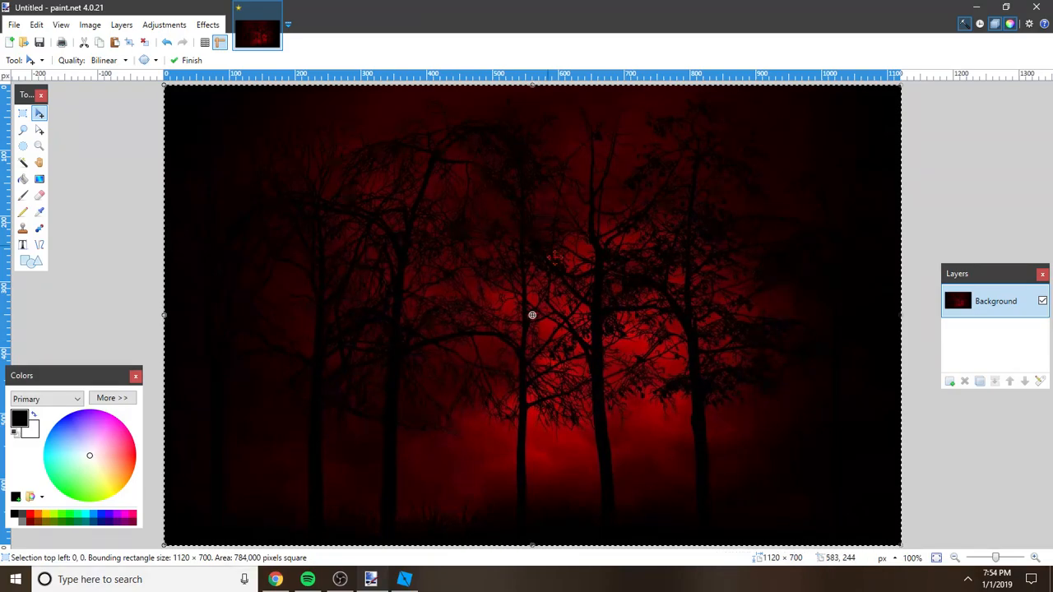
key(ctrl+d)
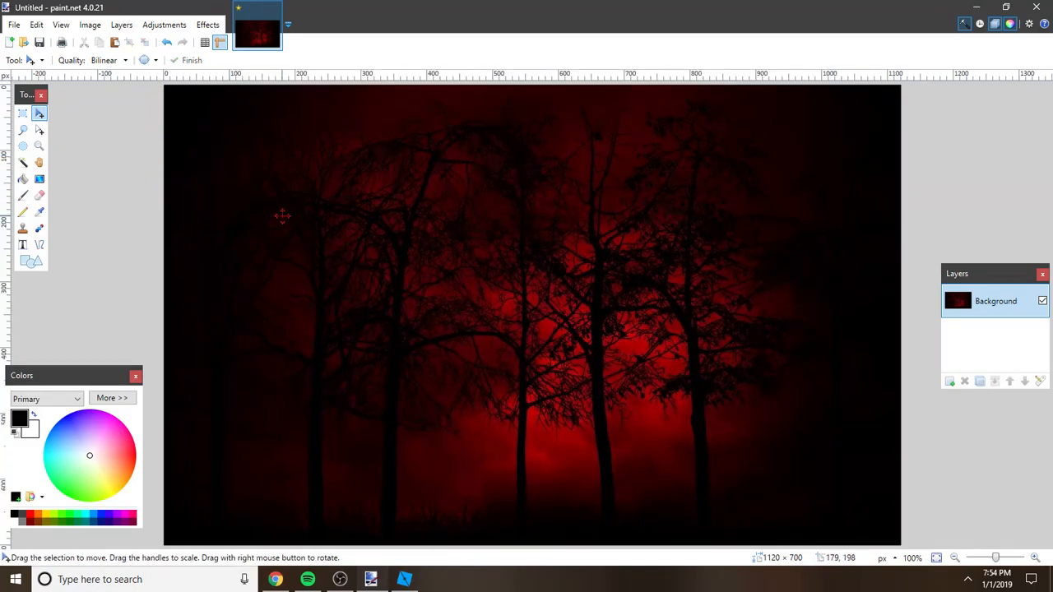
Step: Copy the red moon forest wallpaper from the browser and paste it into a new 2560 × 1600 px image in paint.net
key(ctrl+n)
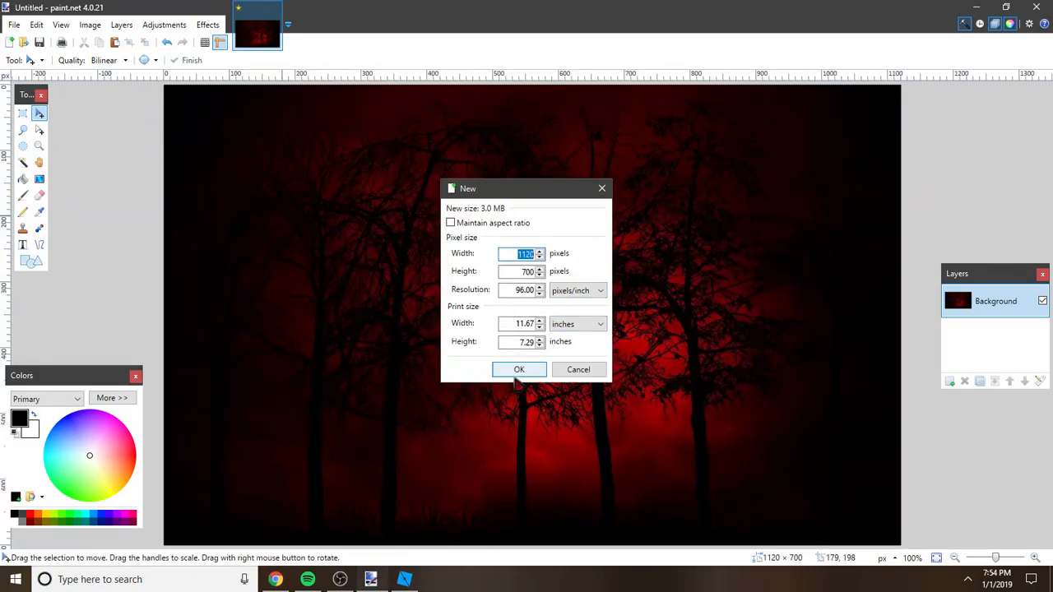
click(519, 370)
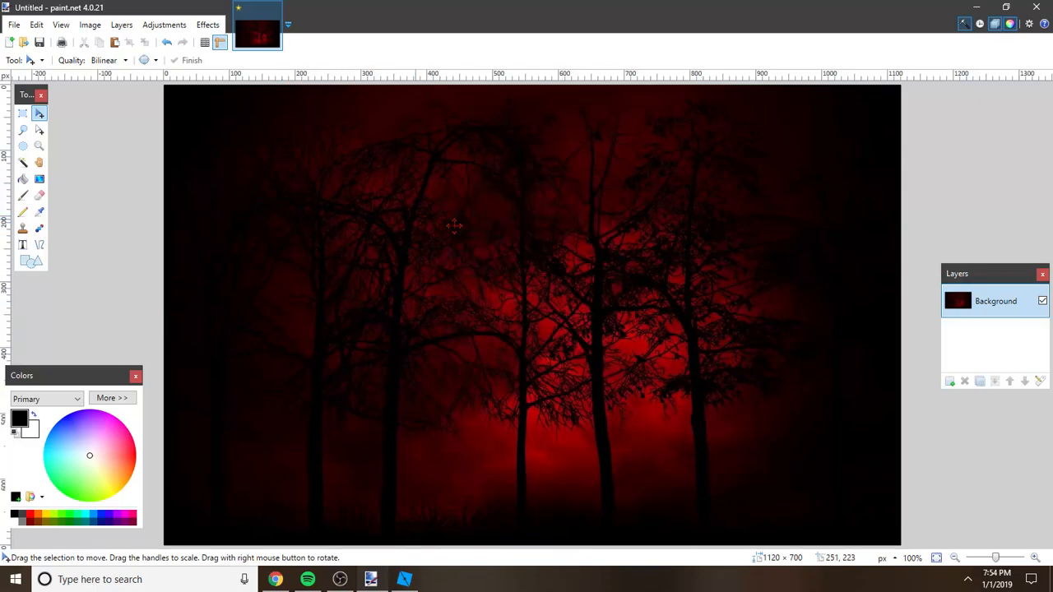
click(275, 579)
key(ctrl+Tab)
right_click(498, 253)
click(540, 296)
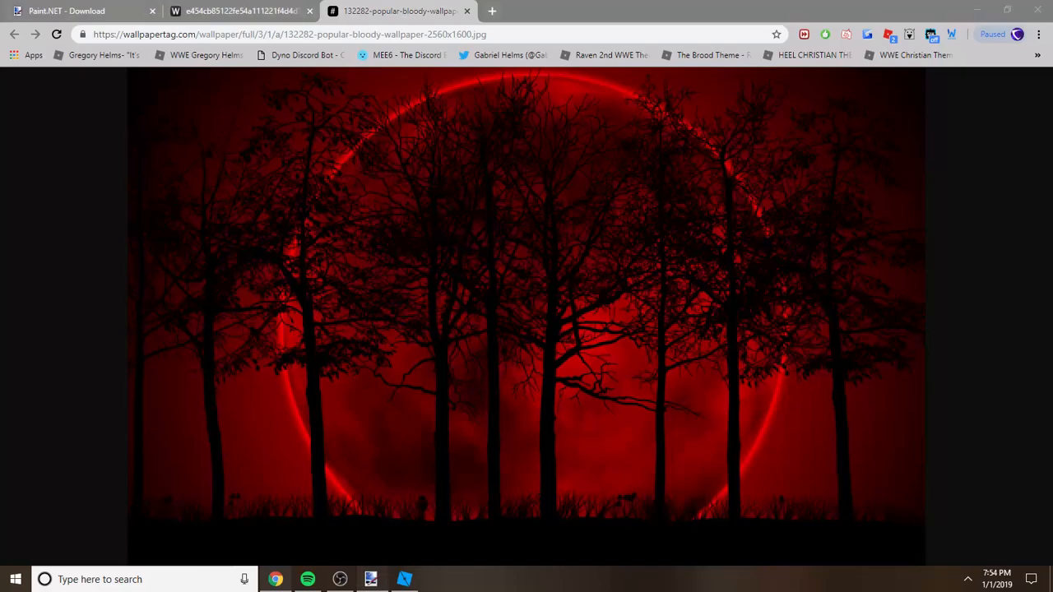
click(371, 579)
key(ctrl+v)
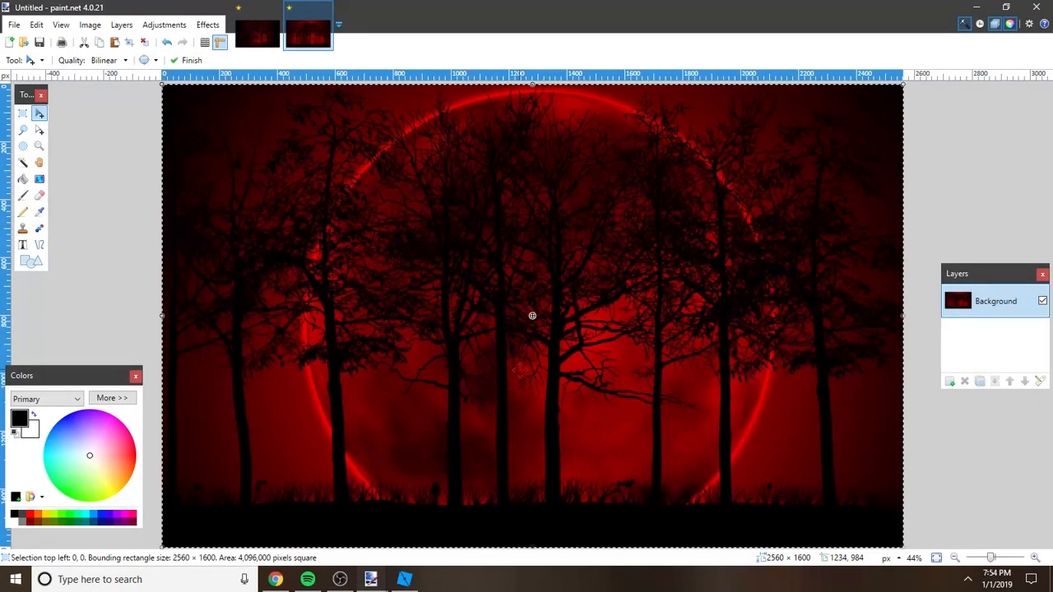
key(ctrl+d)
Step: Resize the red moon forest image to 1920 × 1080 pixels
key(ctrl+r)
key(Tab)
text(1080)
click(530, 402)
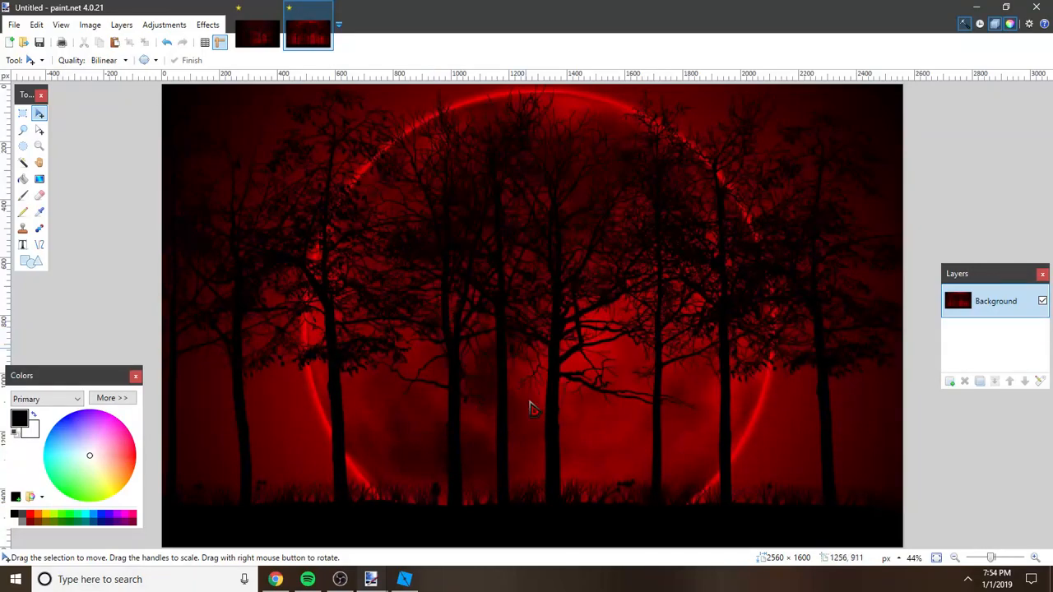
Step: Resize the dark forest image without the moon to 1920 × 1080 pixels
click(258, 39)
key(ctrl+r)
text(190)
text(1080)
click(529, 402)
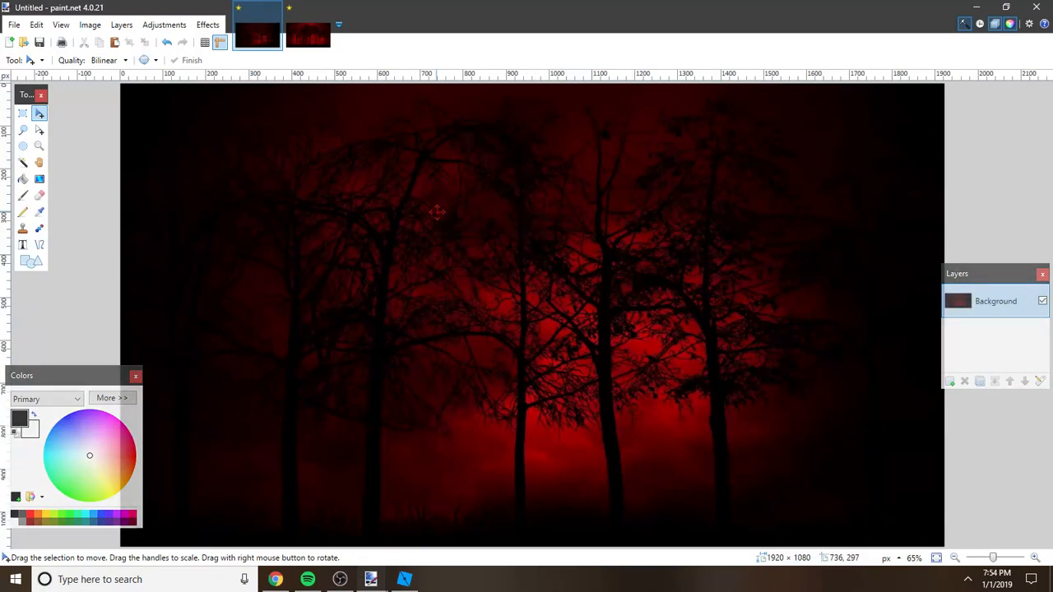
Step: Add a new layer to the red moon image and open Gabe white render.png from the Renders, Trons, Match cards folder
click(302, 34)
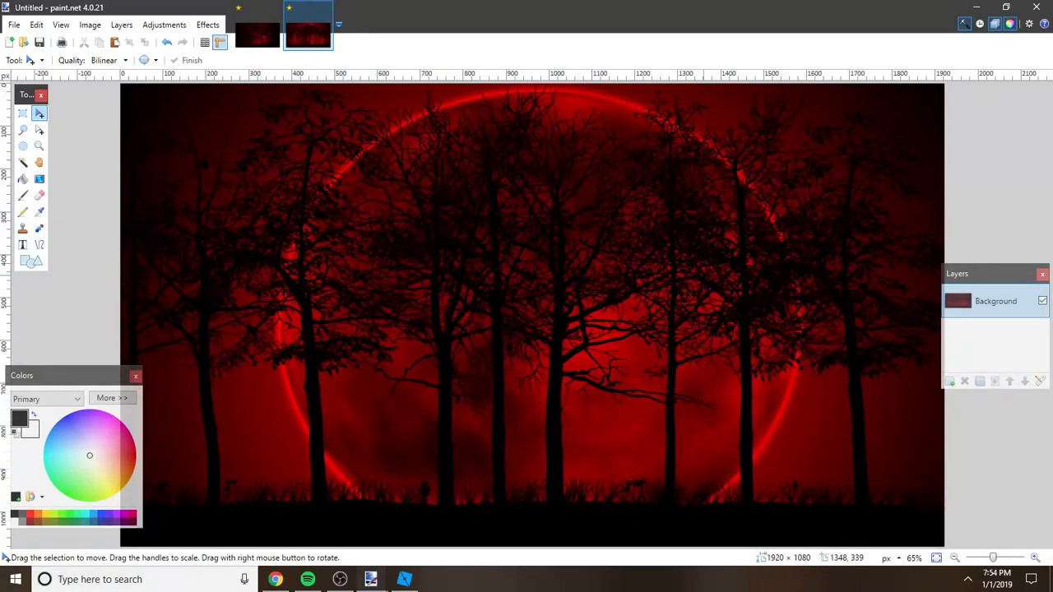
click(949, 381)
key(ctrl+o)
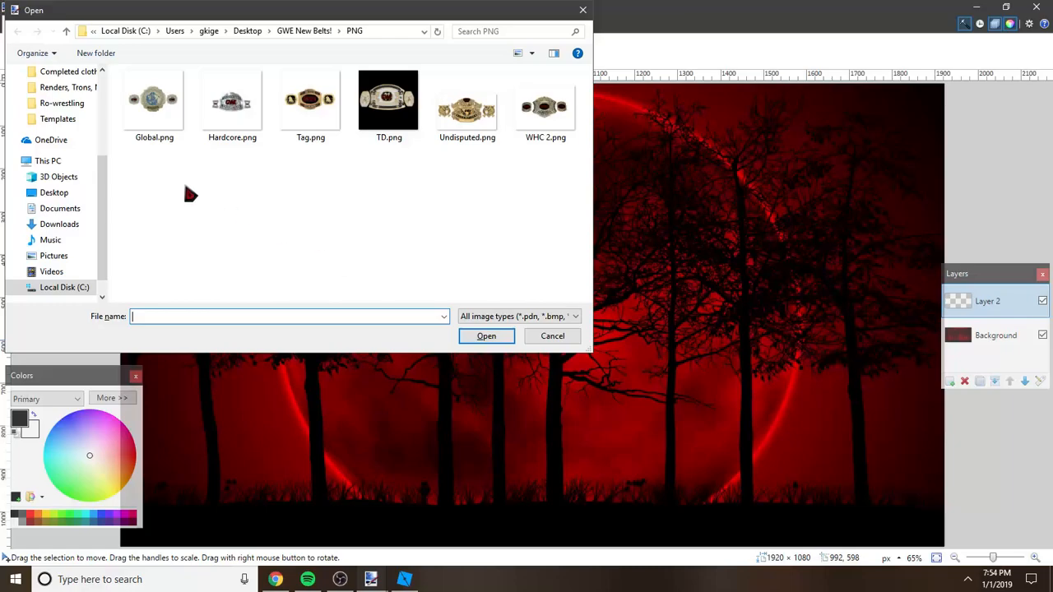
click(57, 209)
click(59, 104)
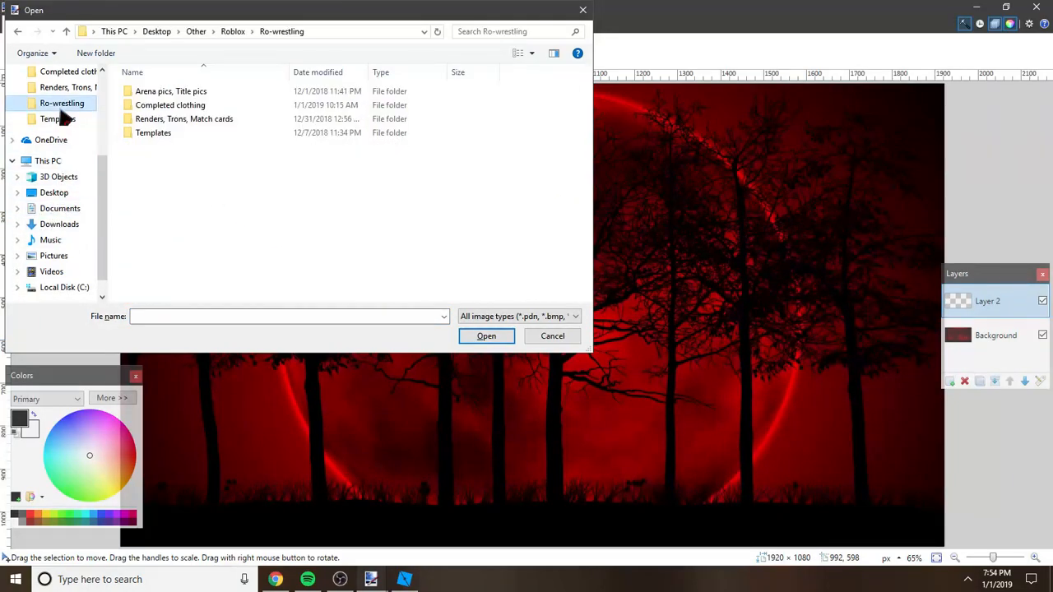
click(68, 166)
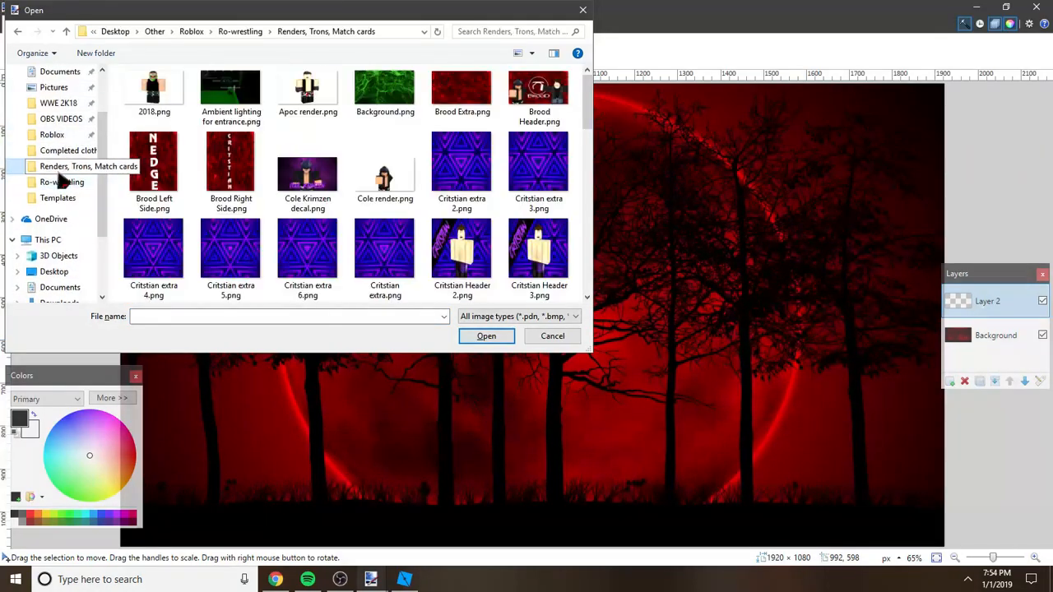
click(230, 165)
scroll(234, 166, down, 5)
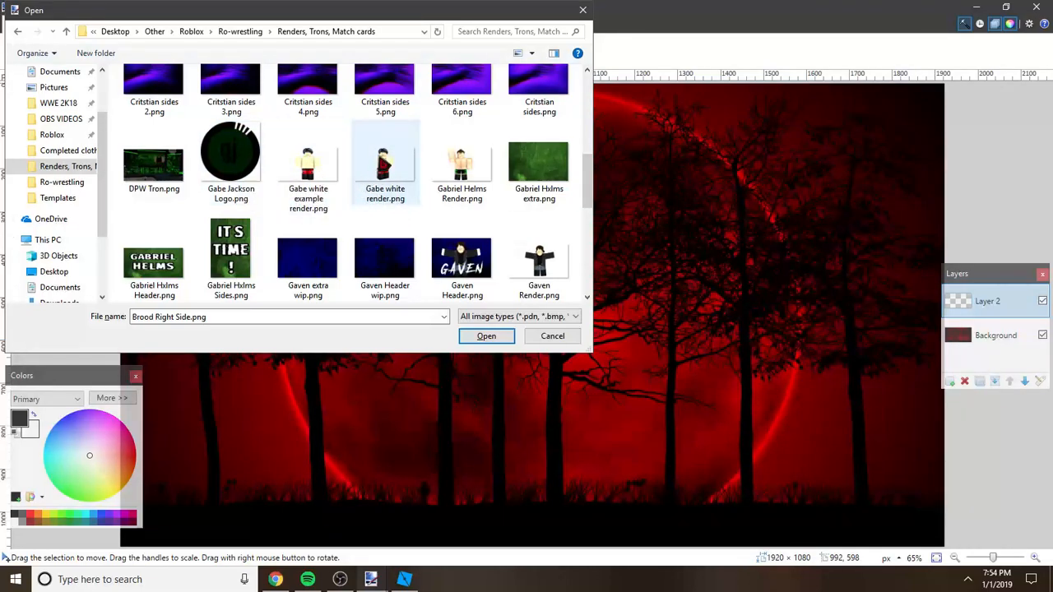
double_click(415, 171)
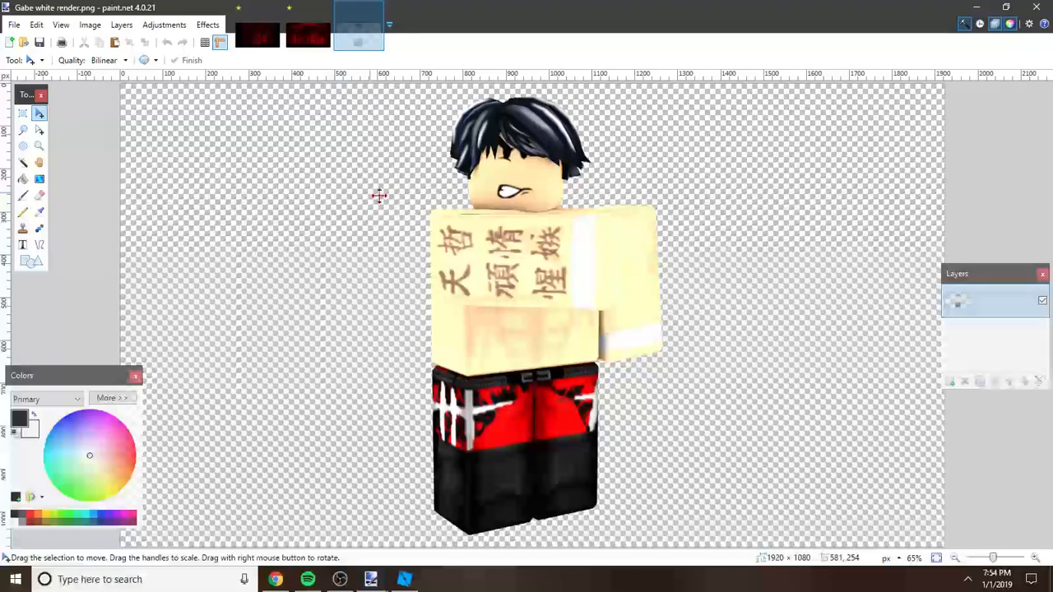
Step: Copy the whole character render onto the empty layer of the red moon image and move it down about 111 px
click(23, 113)
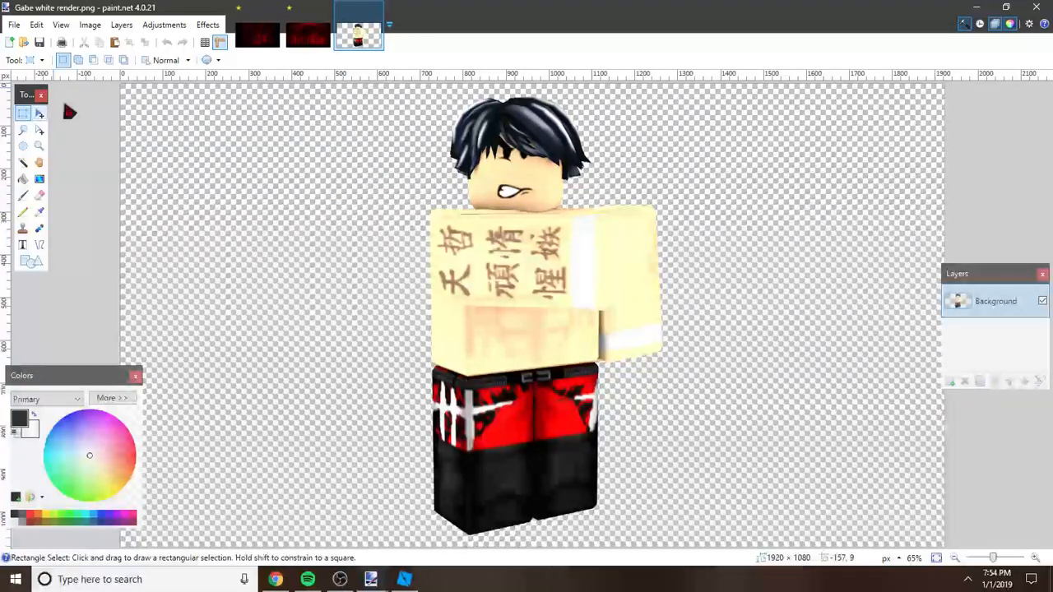
drag(117, 79, 948, 549)
click(314, 42)
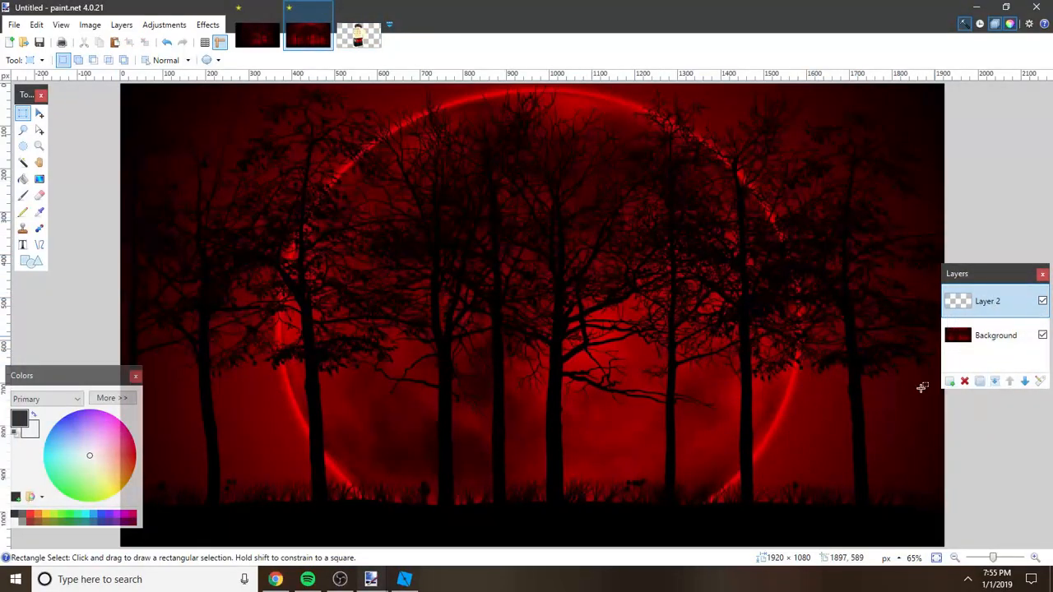
key(ctrl+a)
key(ctrl+v)
ctrl+scroll(606, 292, down, 1)
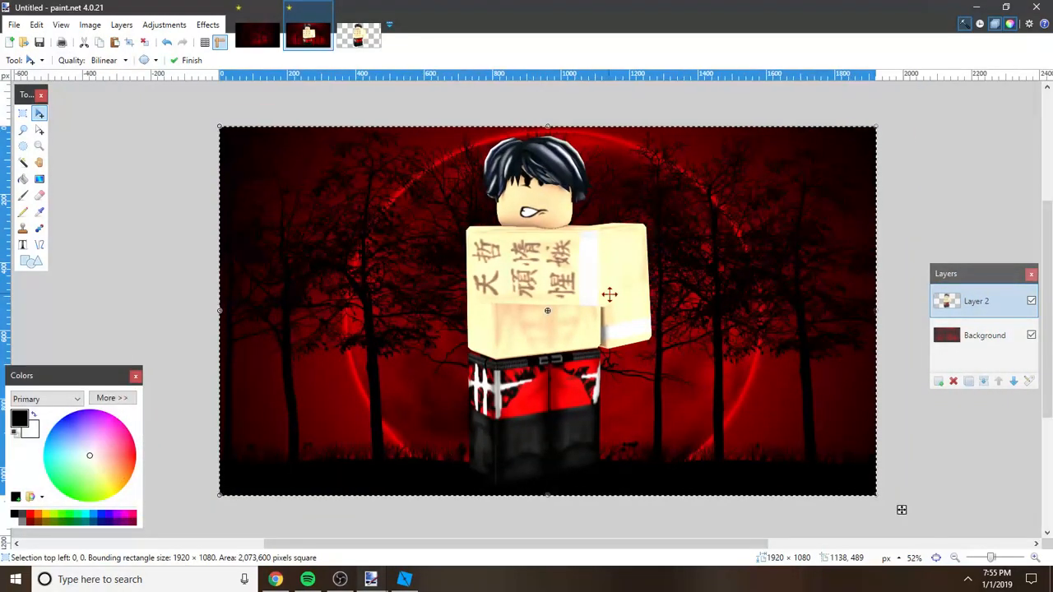
drag(606, 296, 597, 334)
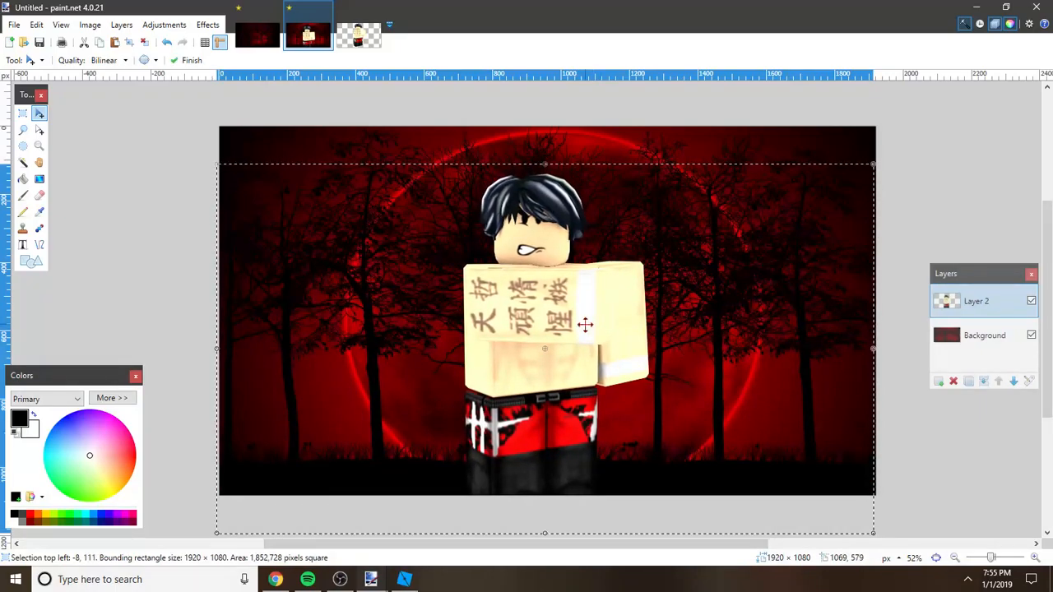
key(ctrl+d)
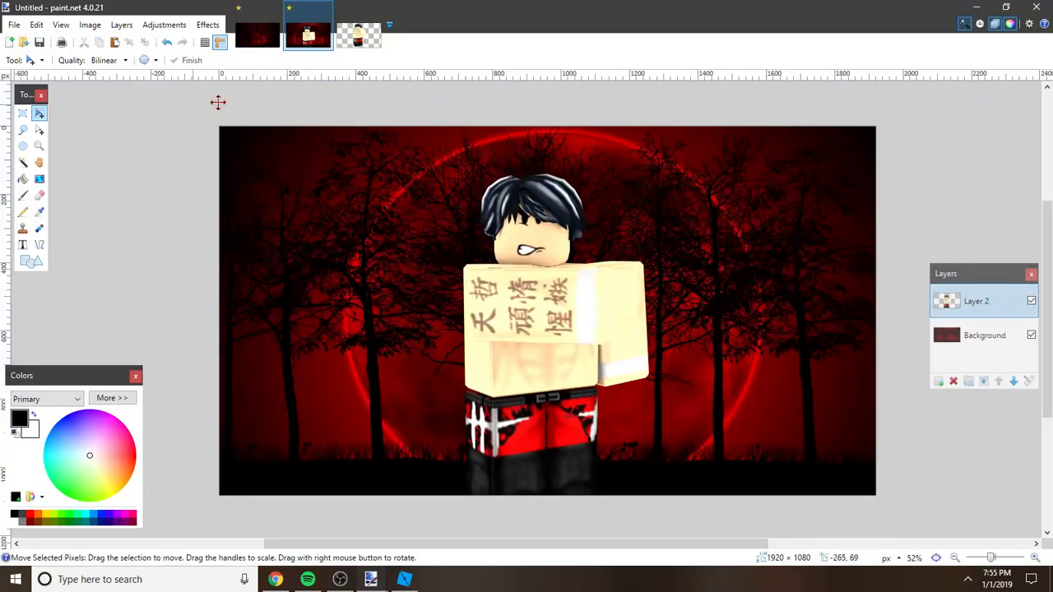
Step: Activate the Text tool and set its font to Another Danger
click(23, 244)
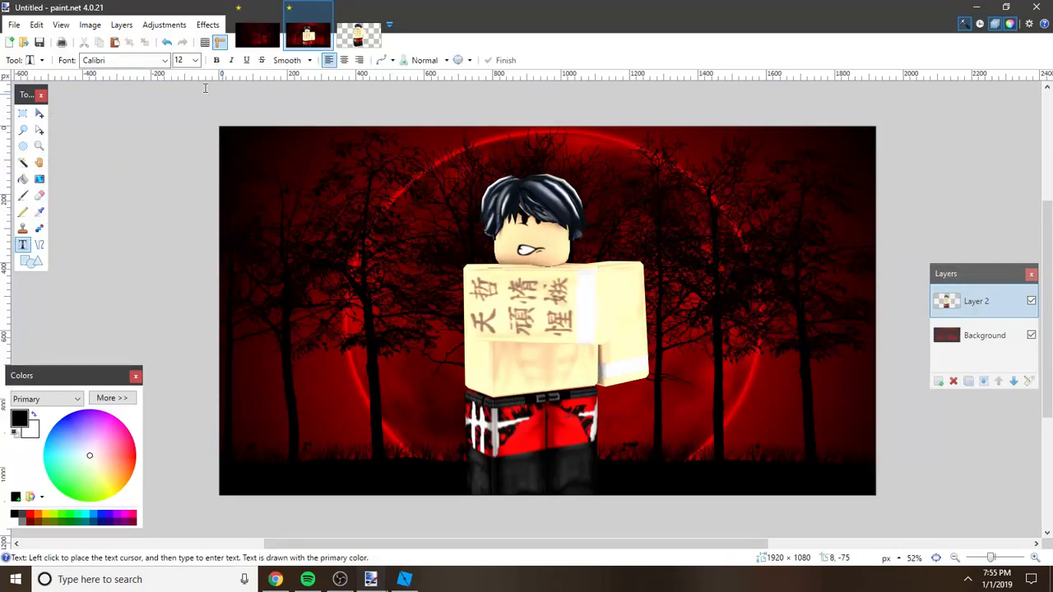
click(165, 60)
drag(271, 181, 280, 426)
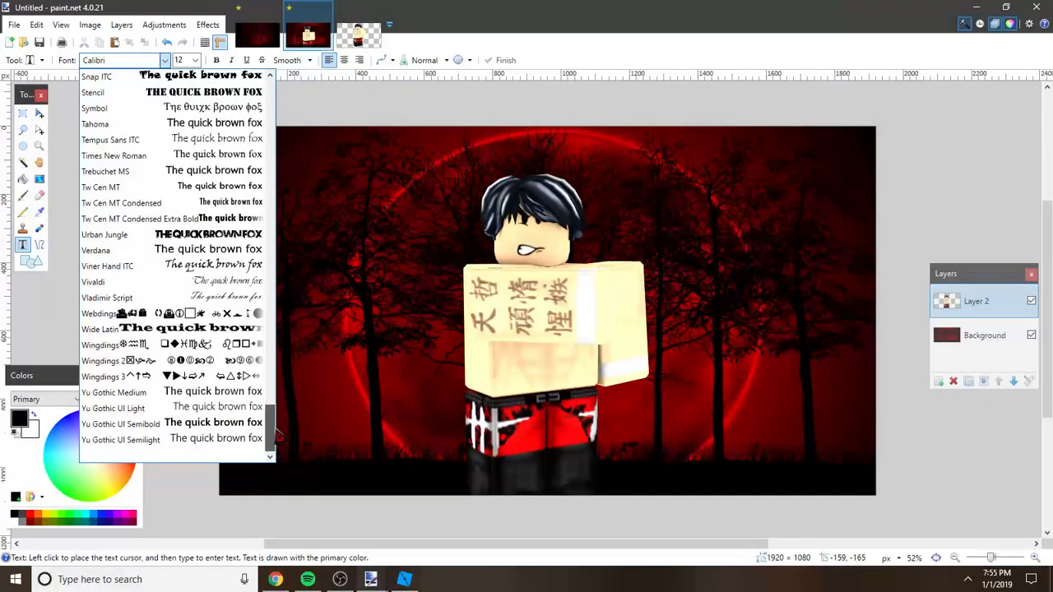
drag(272, 448, 244, 103)
click(229, 95)
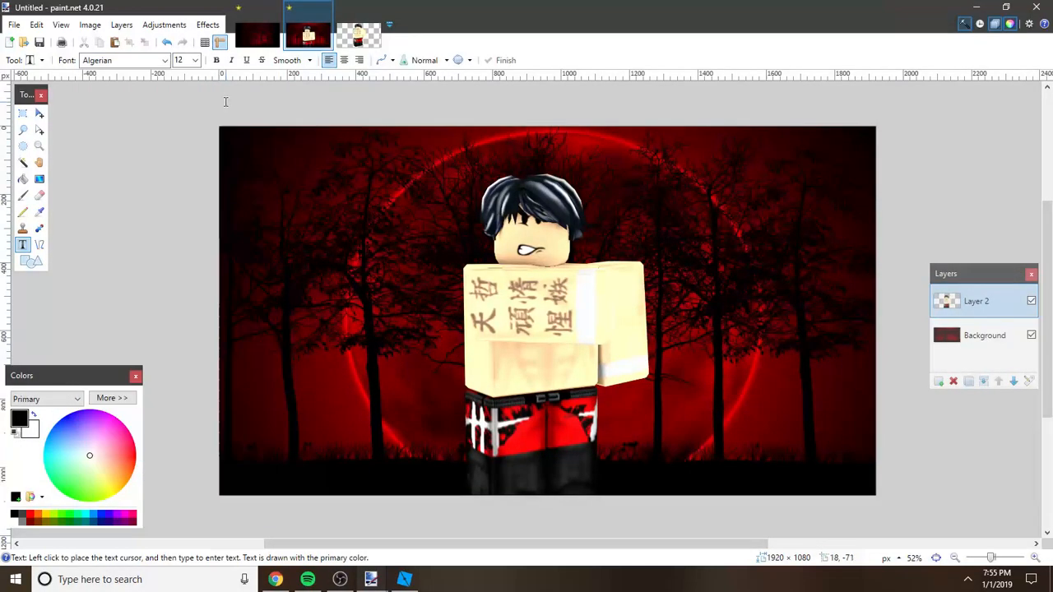
click(166, 61)
click(191, 93)
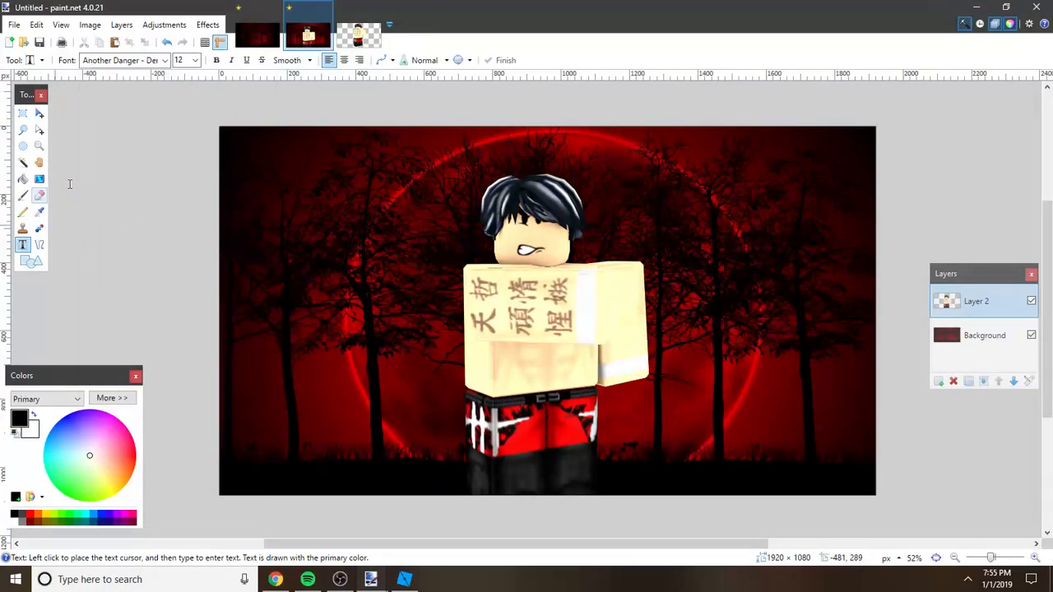
Step: Start a text entry in the upper-left area of the forest picture and set the font size to 72
click(282, 188)
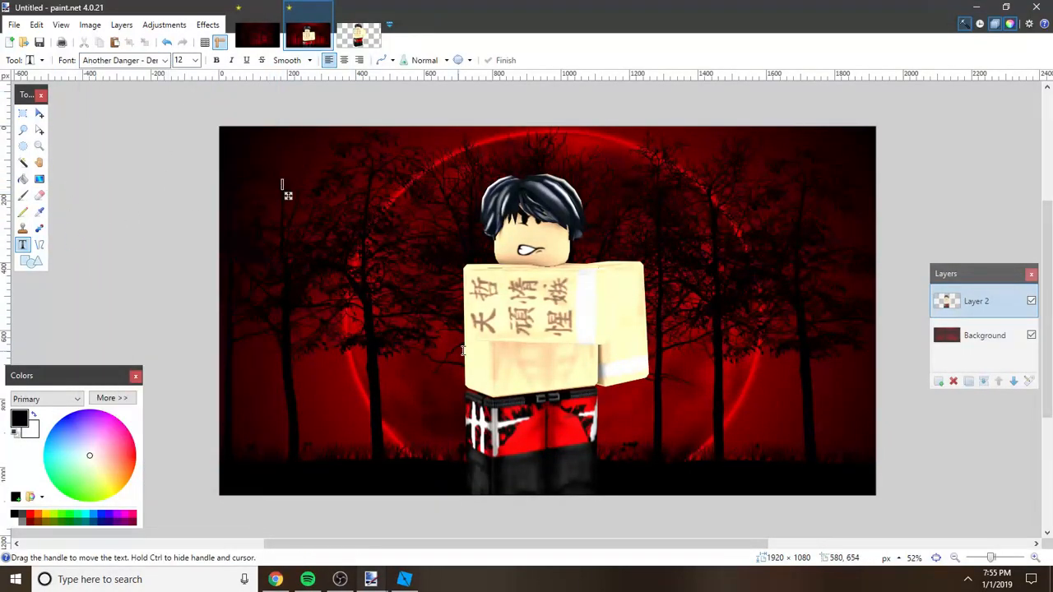
click(195, 60)
click(195, 273)
click(195, 60)
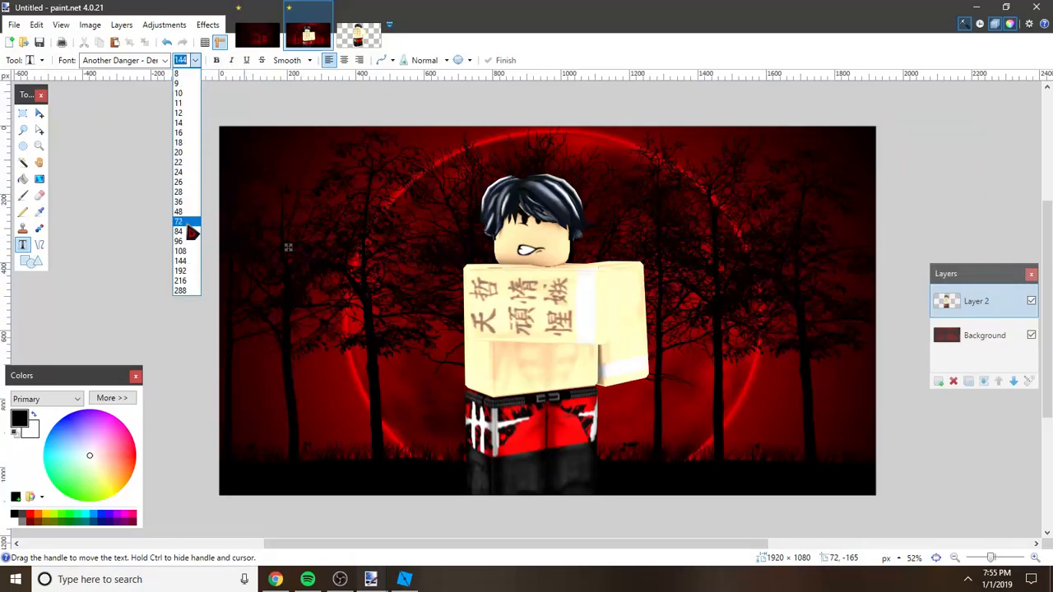
click(187, 221)
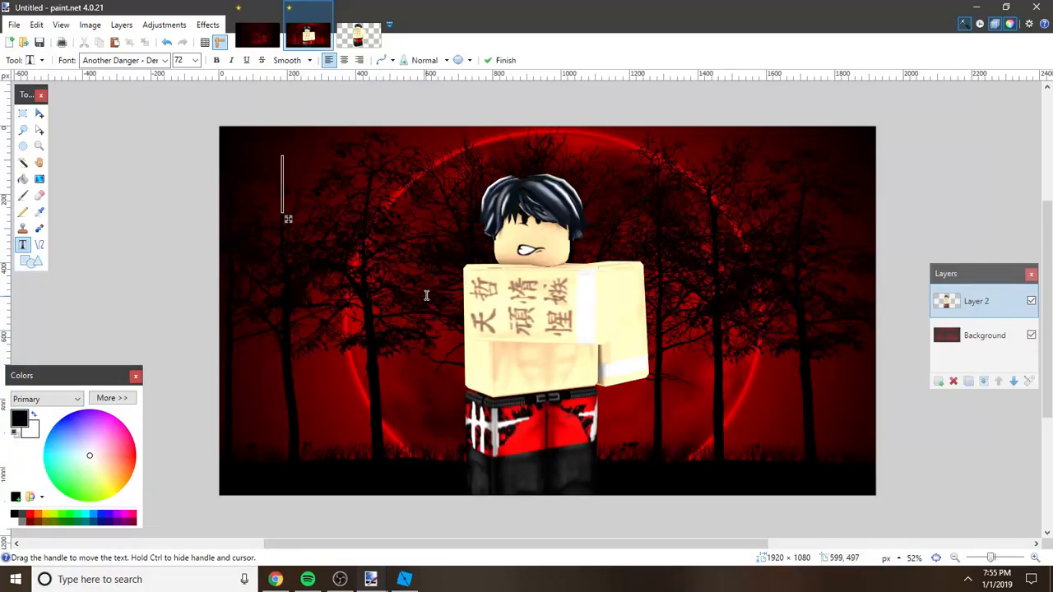
Step: Set the text colour to white and enter SWITCHBLADE as the title in the upper-left area of the forest picture
click(15, 520)
text(D)
key(BackSpace)
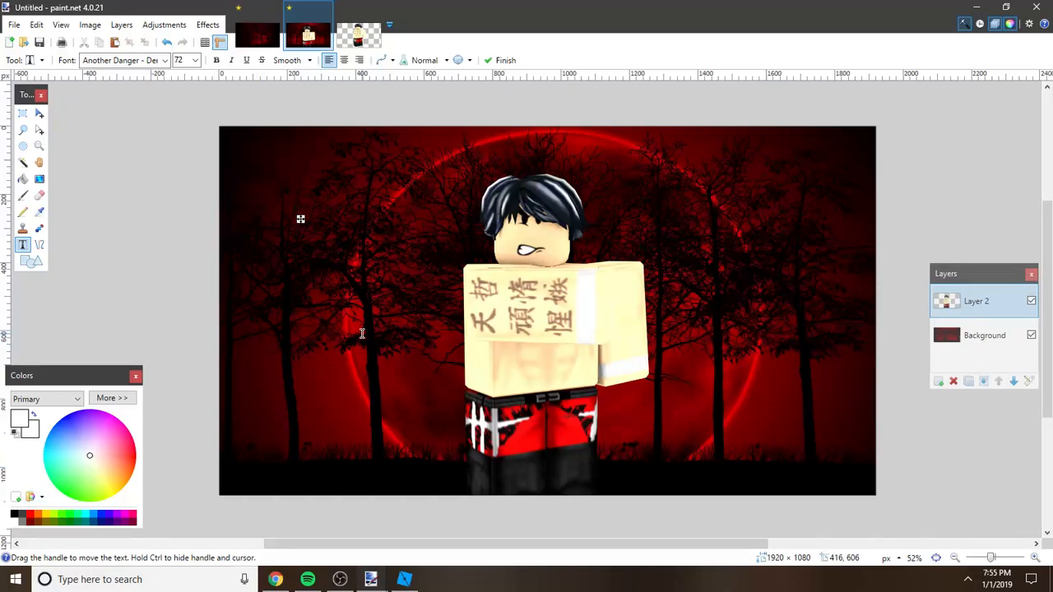
text(SW)
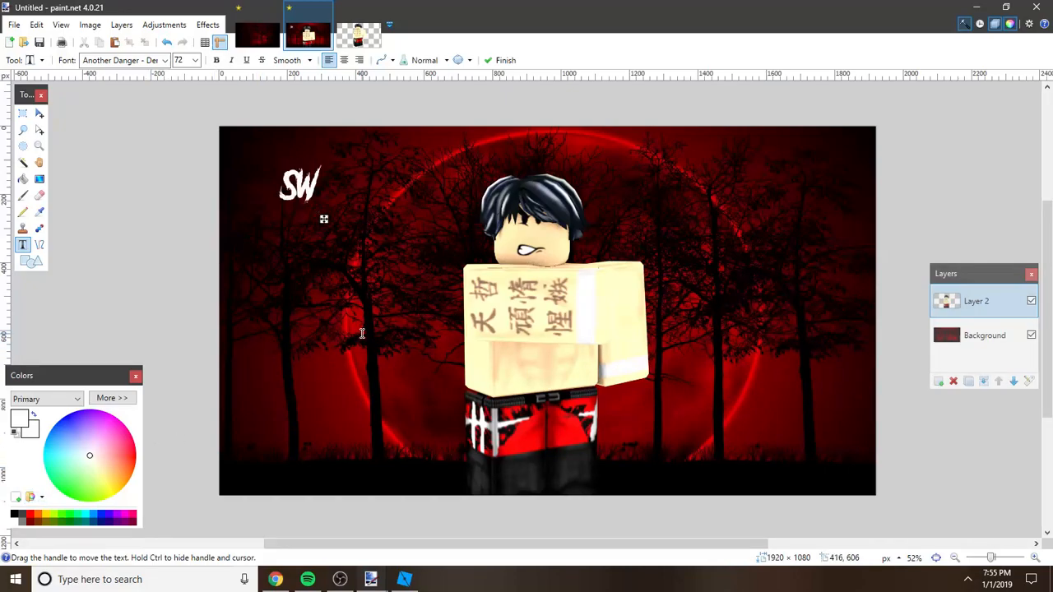
key(BackSpace)
key(BackSpace)
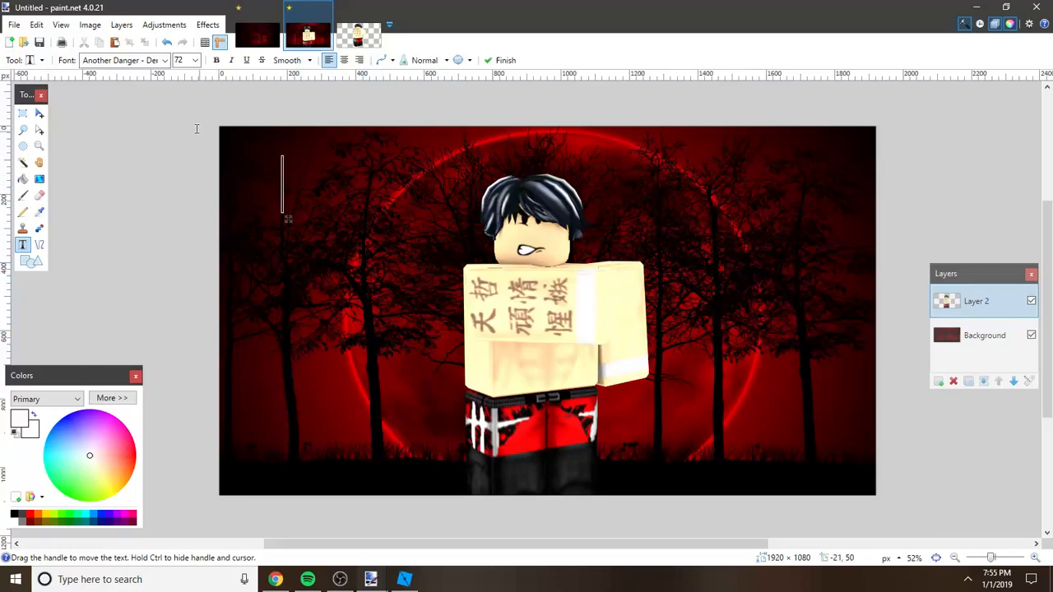
click(164, 61)
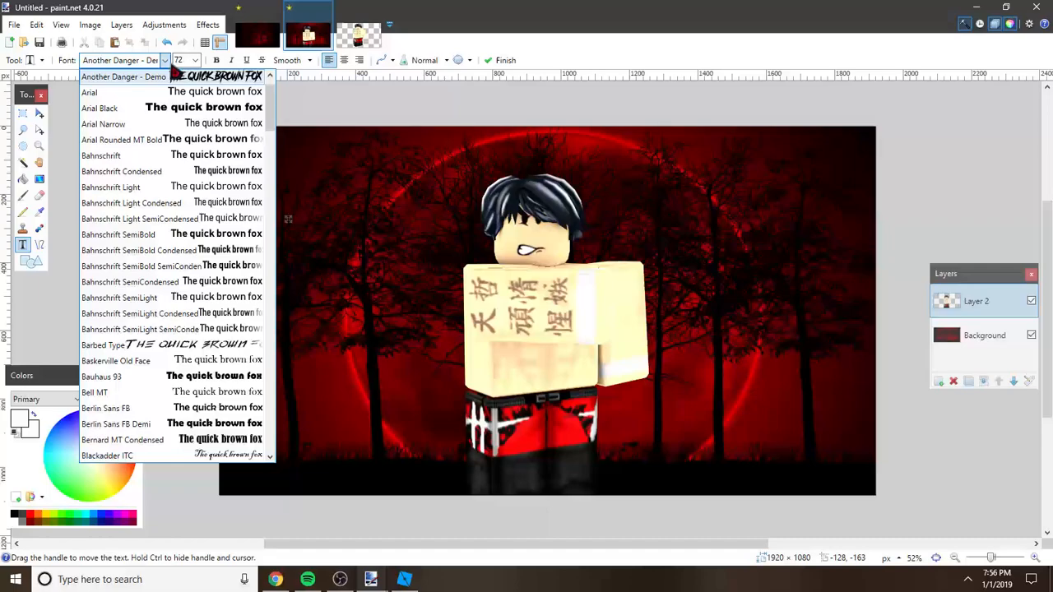
click(164, 62)
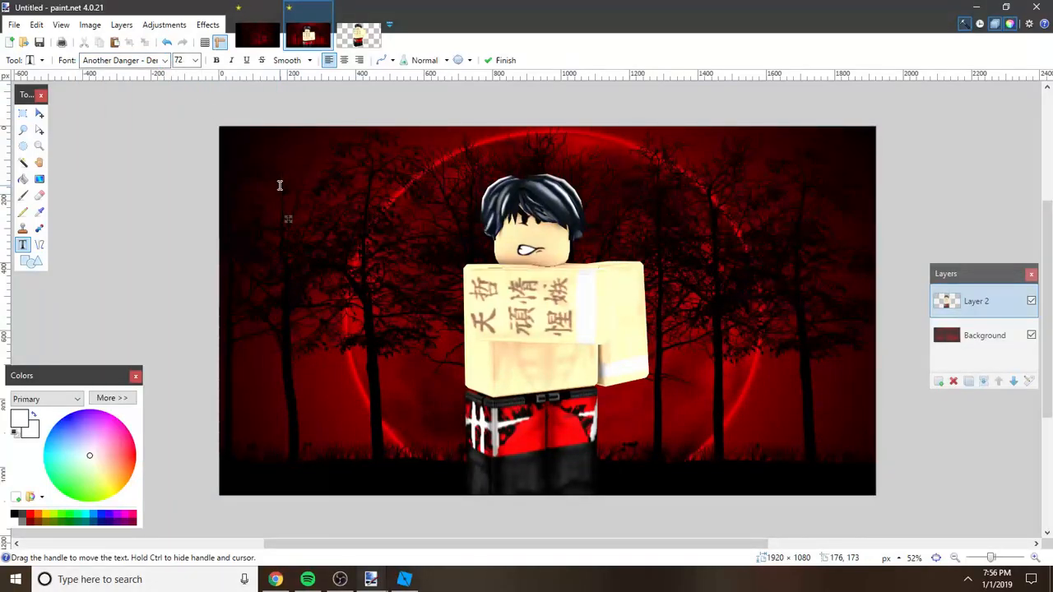
text(SW)
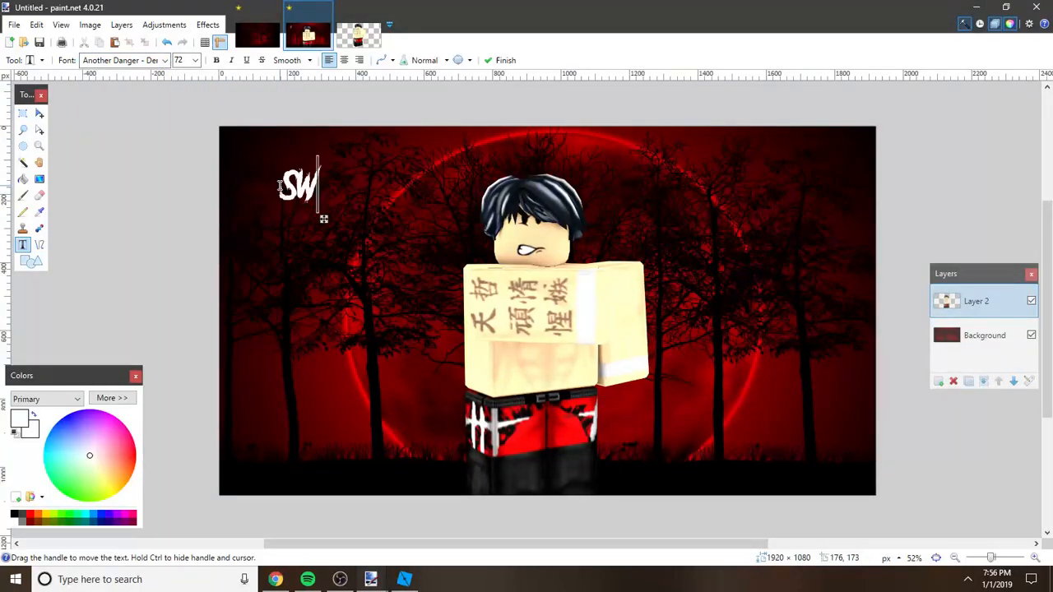
text(ITCHBLADE)
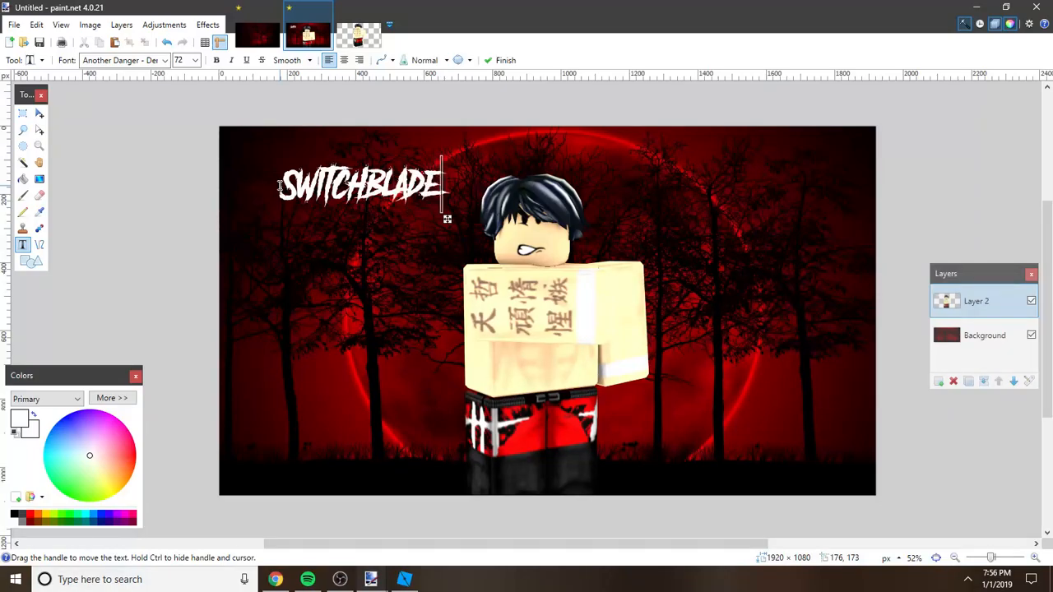
drag(448, 222, 446, 219)
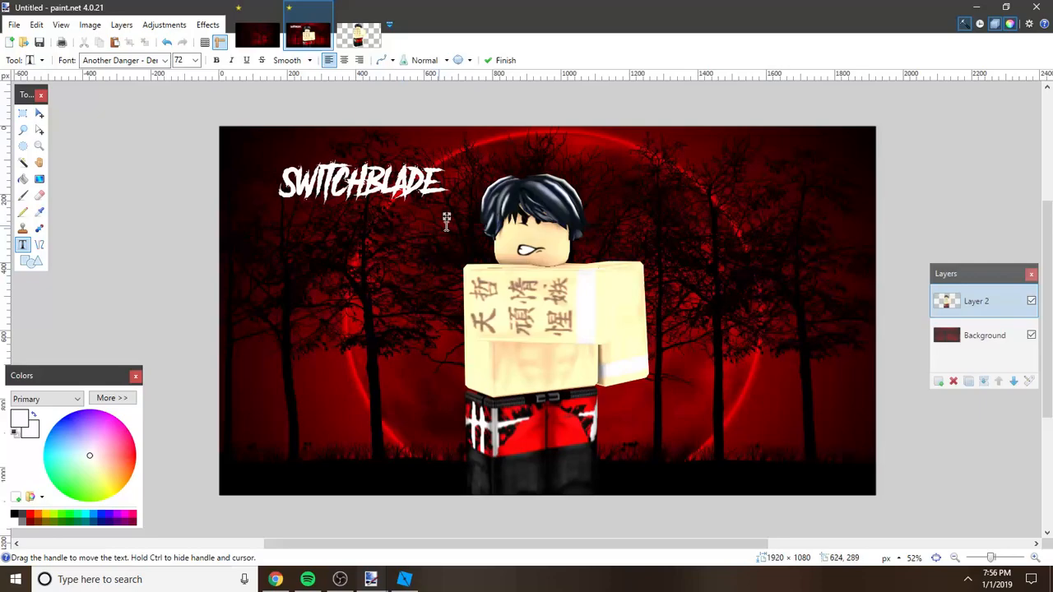
key(Return)
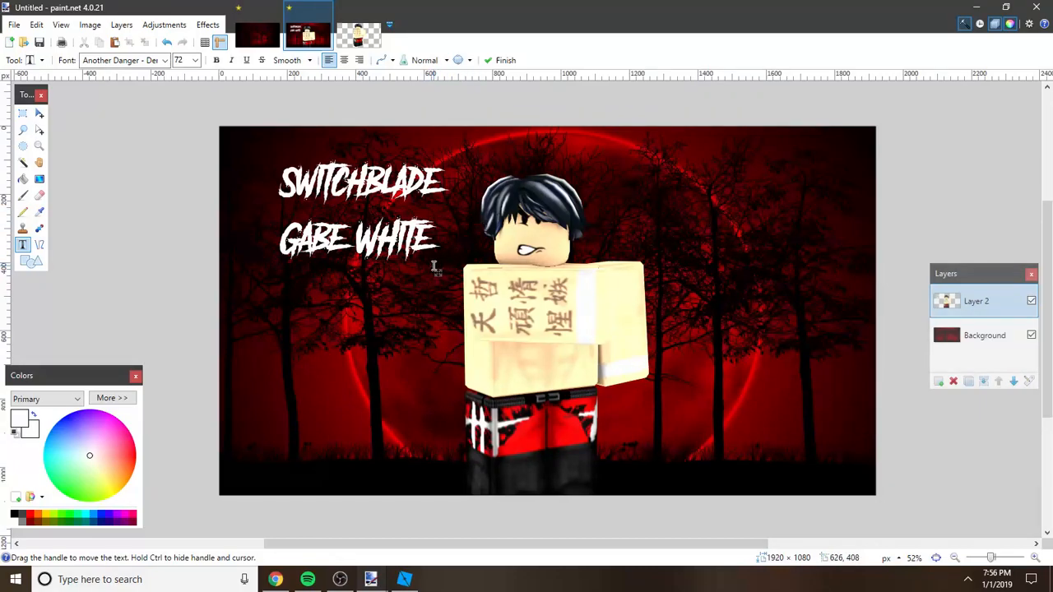
drag(440, 274, 437, 280)
click(212, 257)
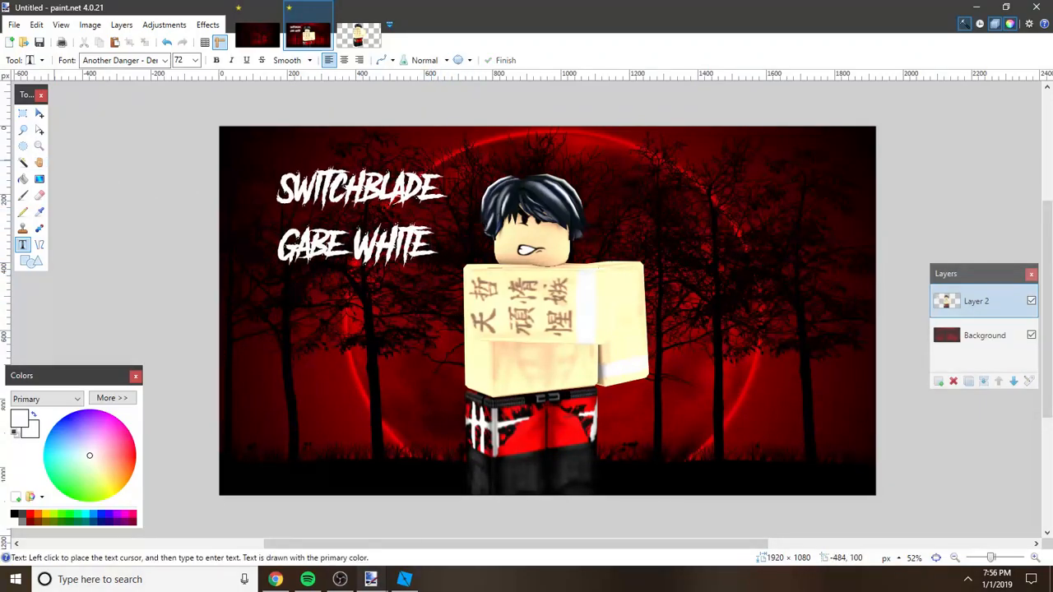
Step: Select both title lines, enlarge them and tilt them upward to fill the area beside the character's head, then deselect
click(22, 113)
drag(268, 158, 450, 269)
key(m)
right_drag(407, 233, 413, 221)
drag(445, 198, 487, 203)
drag(472, 194, 460, 196)
drag(387, 194, 396, 191)
drag(335, 163, 329, 145)
drag(513, 252, 517, 256)
key(ctrl+d)
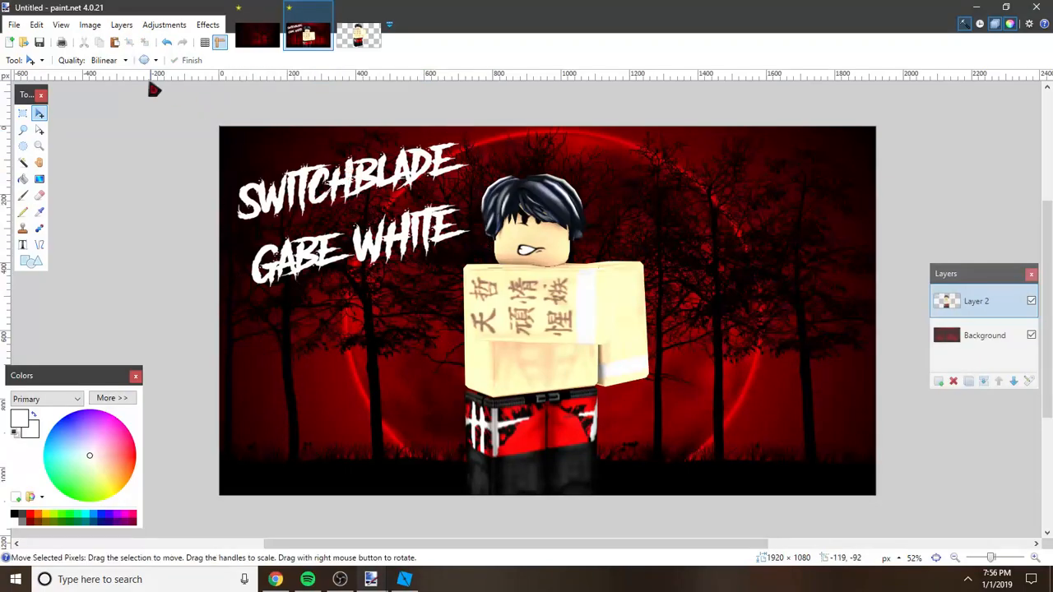
Step: Add a white double quotation mark in Arial and place it just after SWITCHBLADE, above the character's hair
click(22, 244)
click(165, 60)
click(164, 60)
click(165, 60)
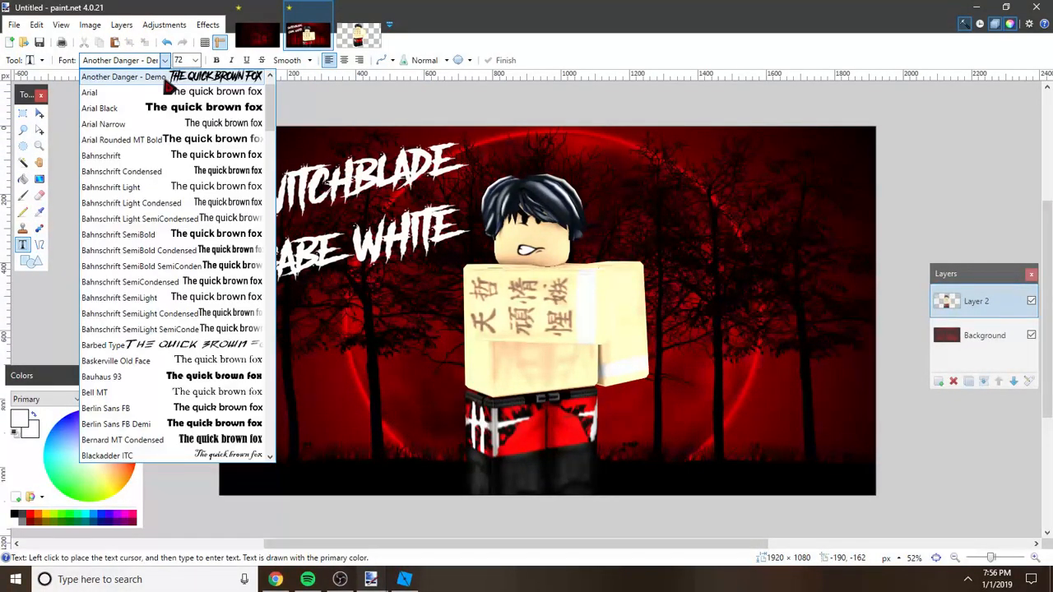
click(116, 89)
click(296, 235)
text(")
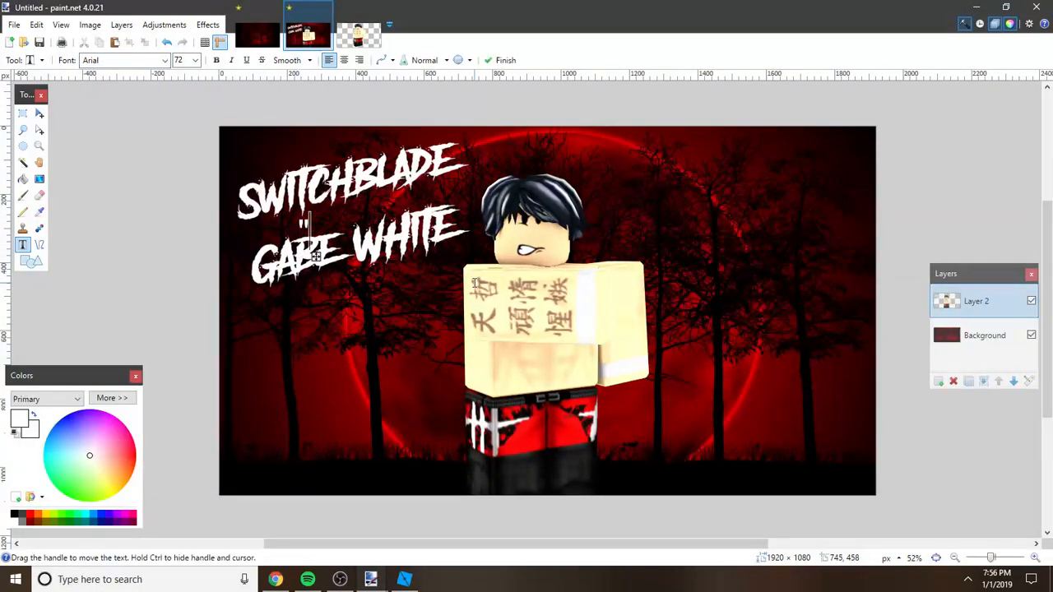
drag(318, 257, 491, 179)
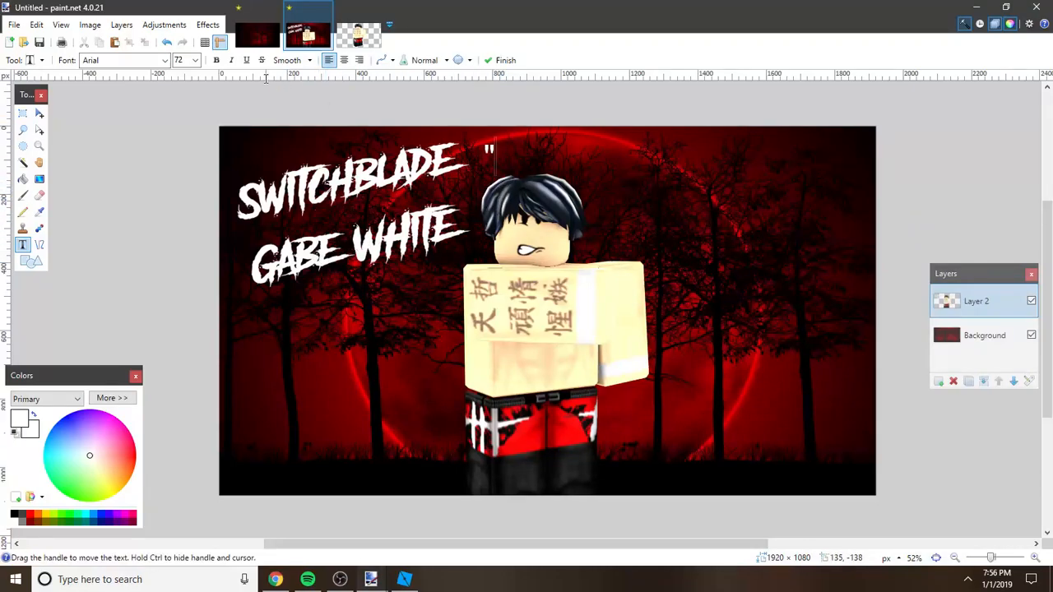
Step: Select the quotation mark, move it in front of SWITCHBLADE and rotate it about 13° to match the title's slant
click(23, 113)
drag(481, 140, 497, 159)
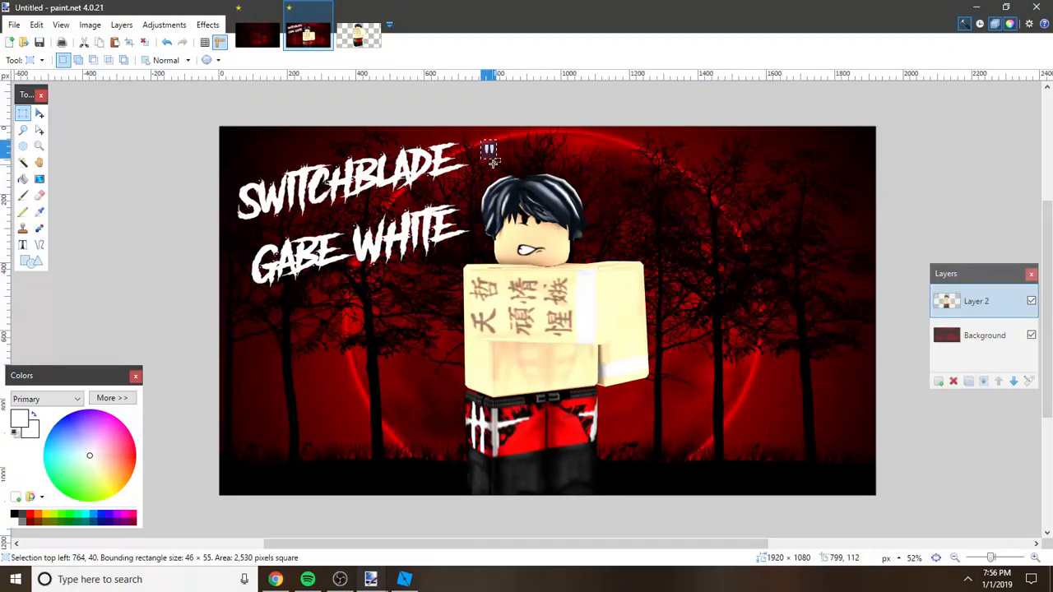
key(m)
drag(515, 181, 257, 223)
right_drag(257, 223, 262, 217)
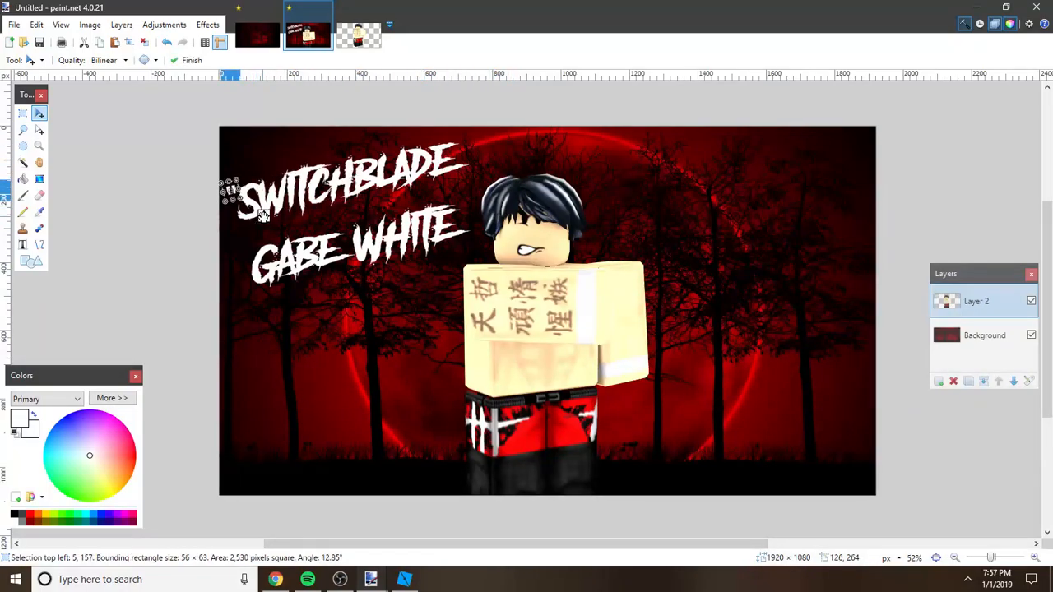
drag(263, 217, 263, 219)
key(ctrl+d)
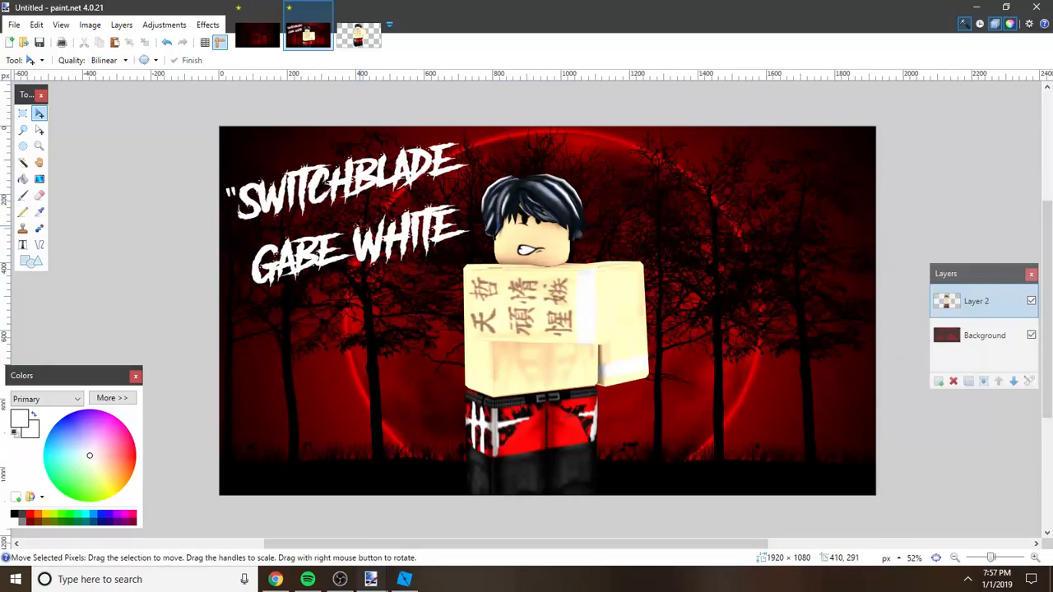
Step: Paste a second quotation mark, tilt it at the end of SWITCHBLADE, and merge the layer down into the background
key(ctrl+v)
drag(515, 181, 497, 174)
right_drag(497, 174, 504, 170)
drag(504, 170, 501, 169)
key(ctrl+d)
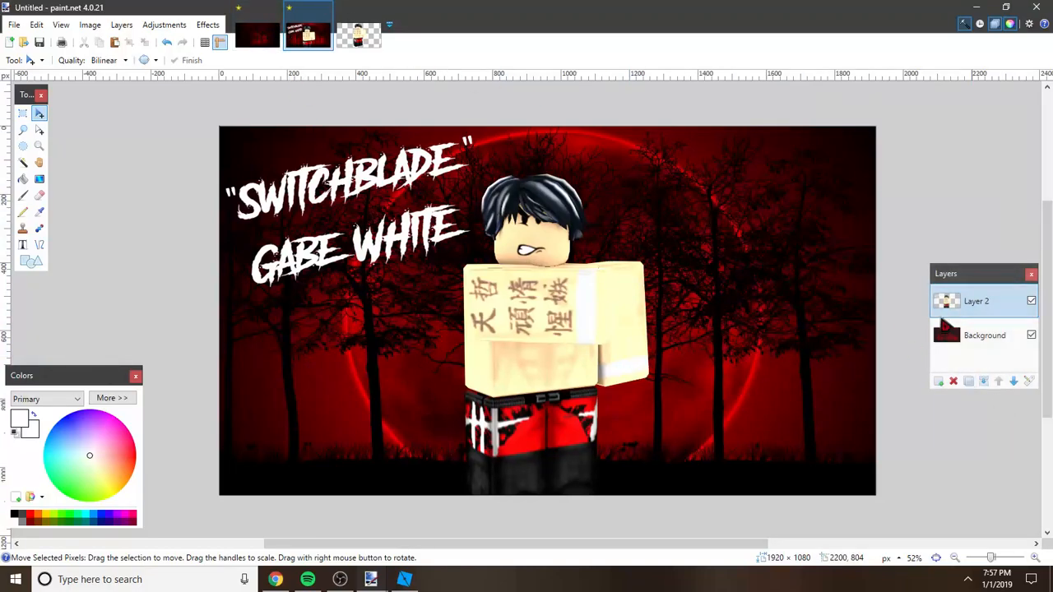
click(983, 381)
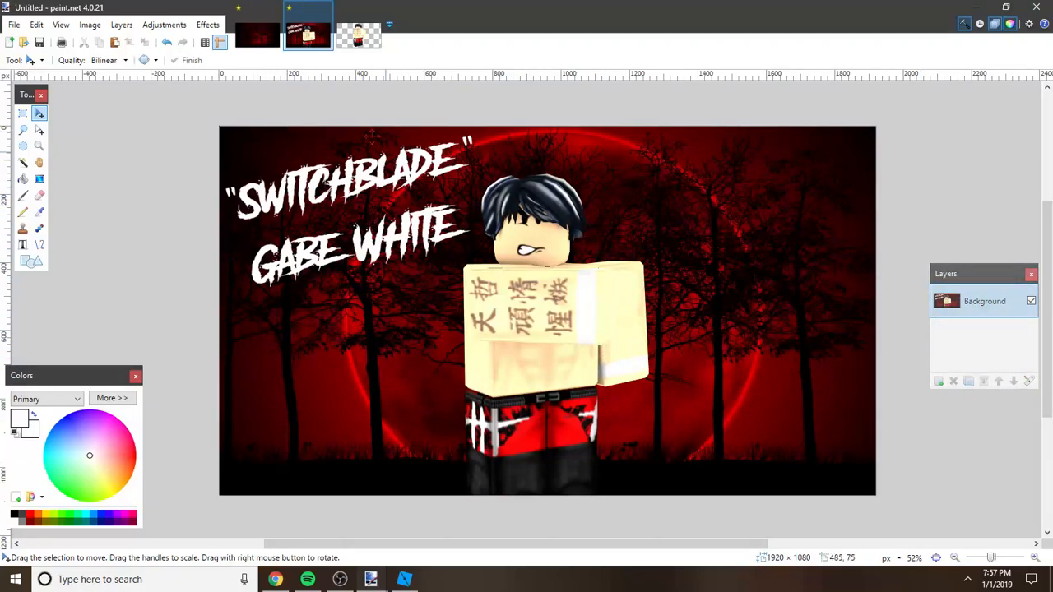
Step: Save the dark red forest image without the character as gabe white tron sides.png in the Renders, Trons, Match cards folder
click(257, 34)
key(ctrl+s)
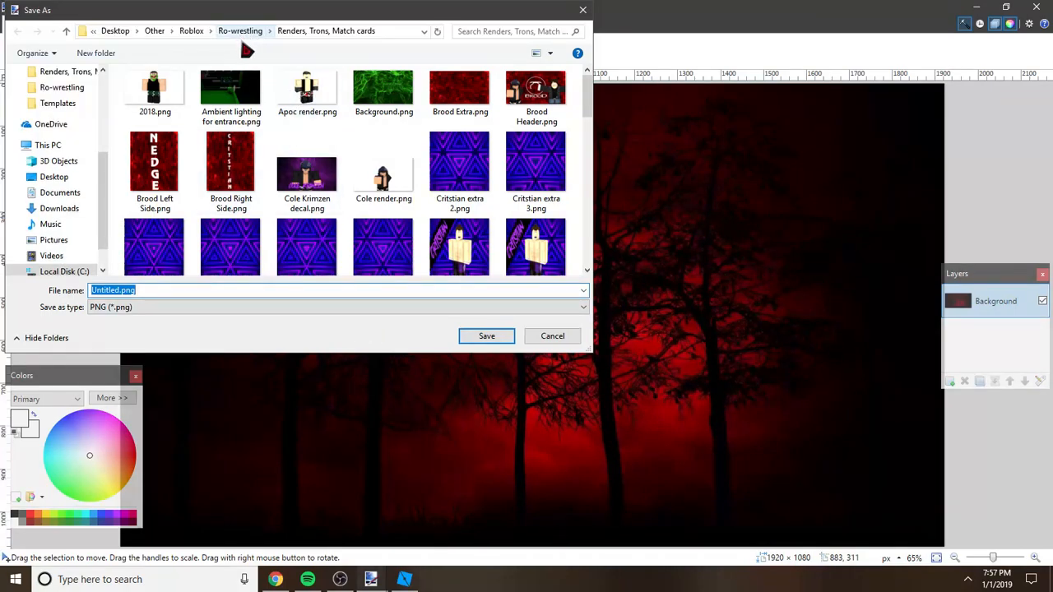
key(BackSpace)
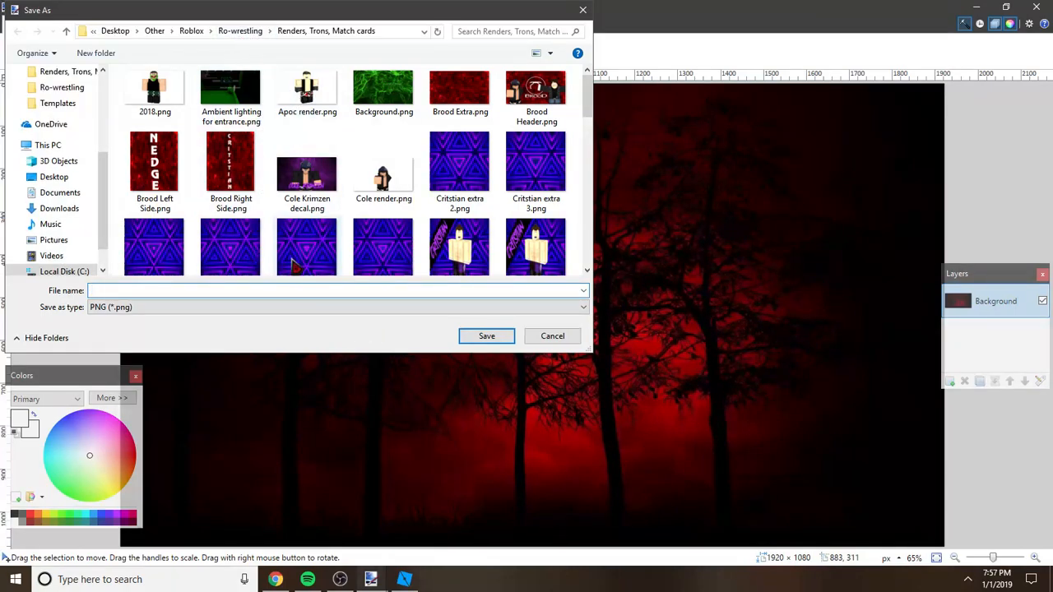
text(Sid)
text(gabe white tron sides)
key(Return)
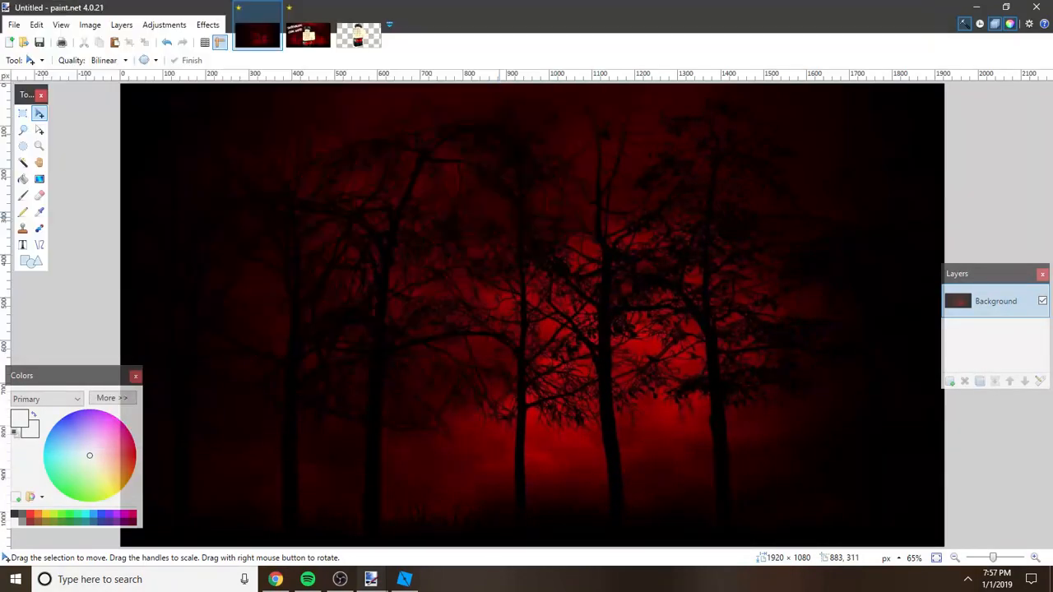
click(630, 396)
Step: Save the titled character image as Gabe white tron header.png in the Renders, Trons, Match cards folder
click(309, 34)
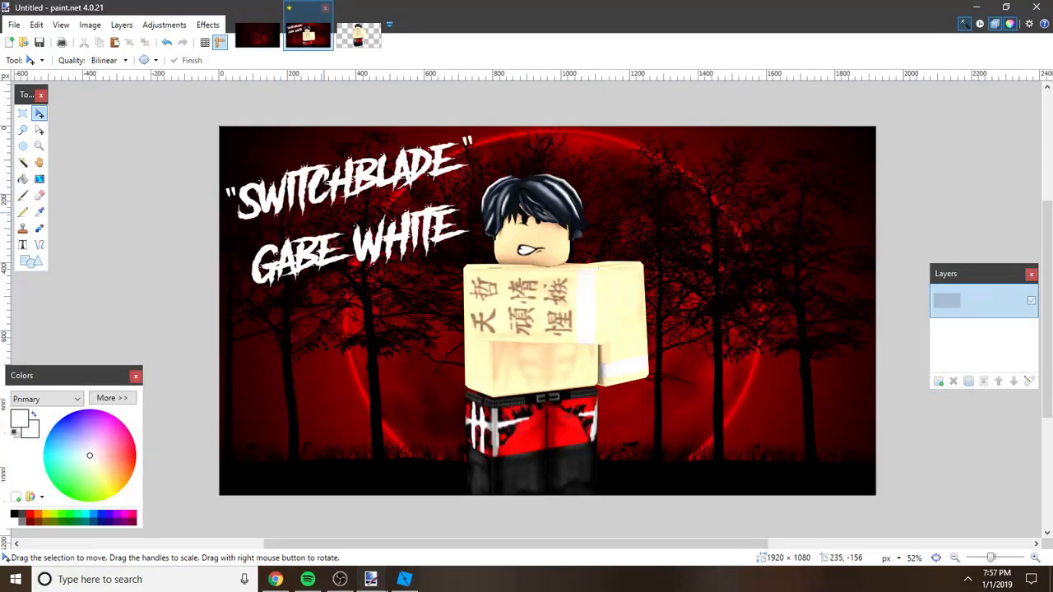
key(ctrl+s)
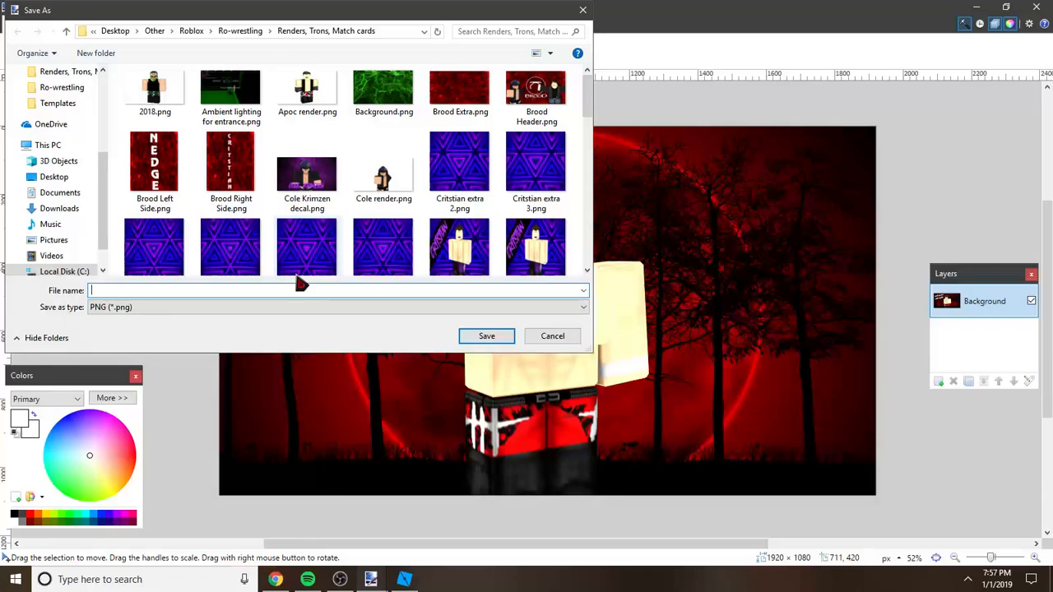
text(Ga)
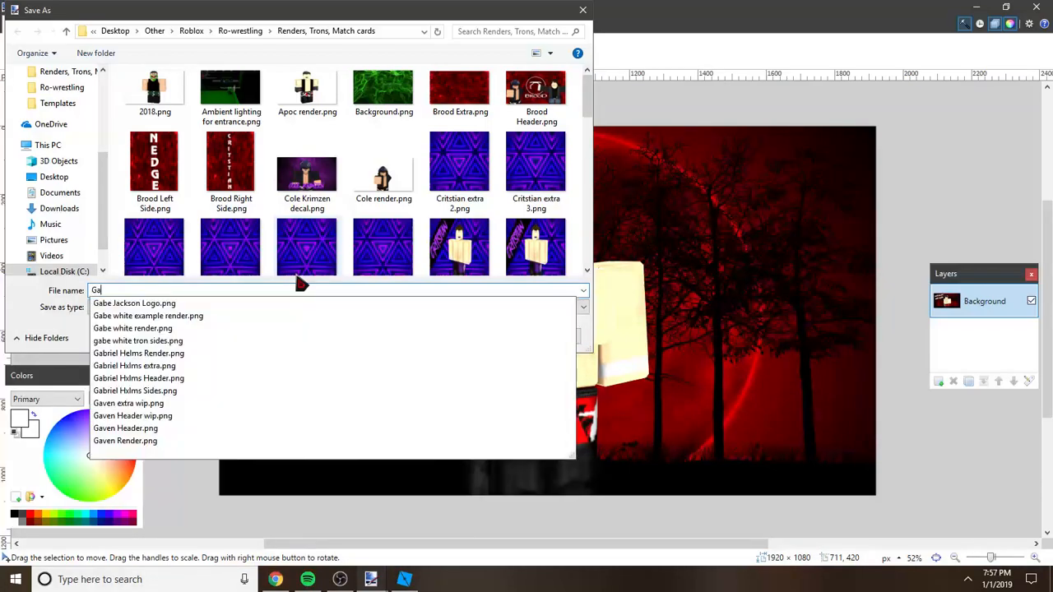
text(be white)
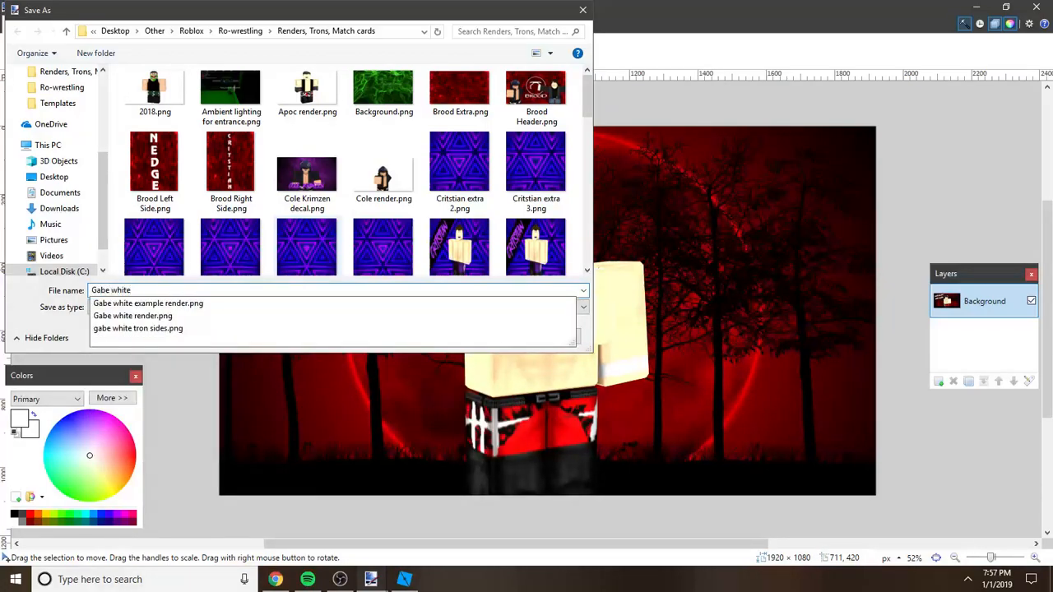
text( tron )
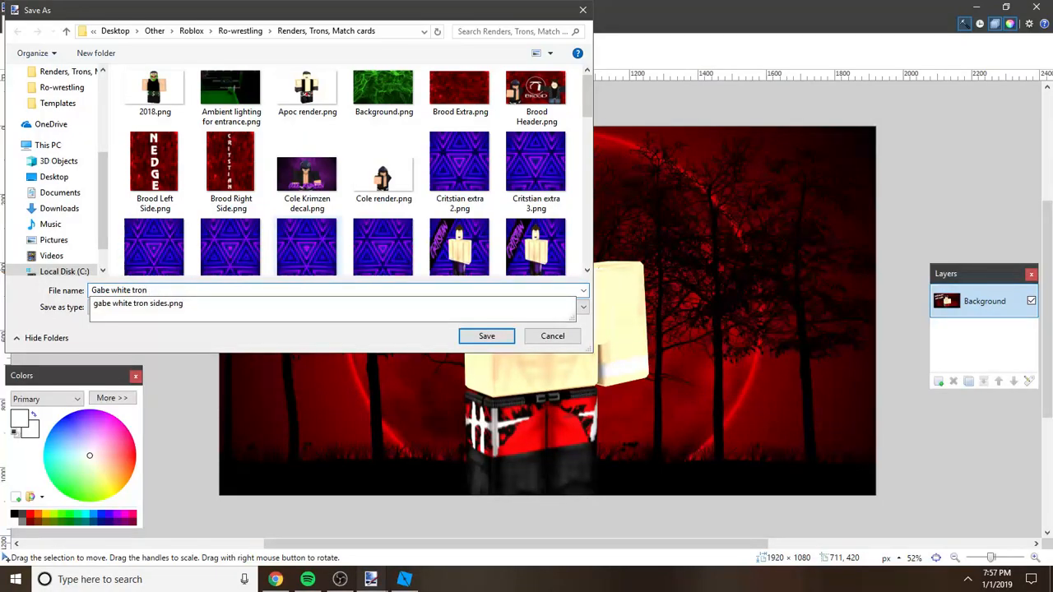
text(header)
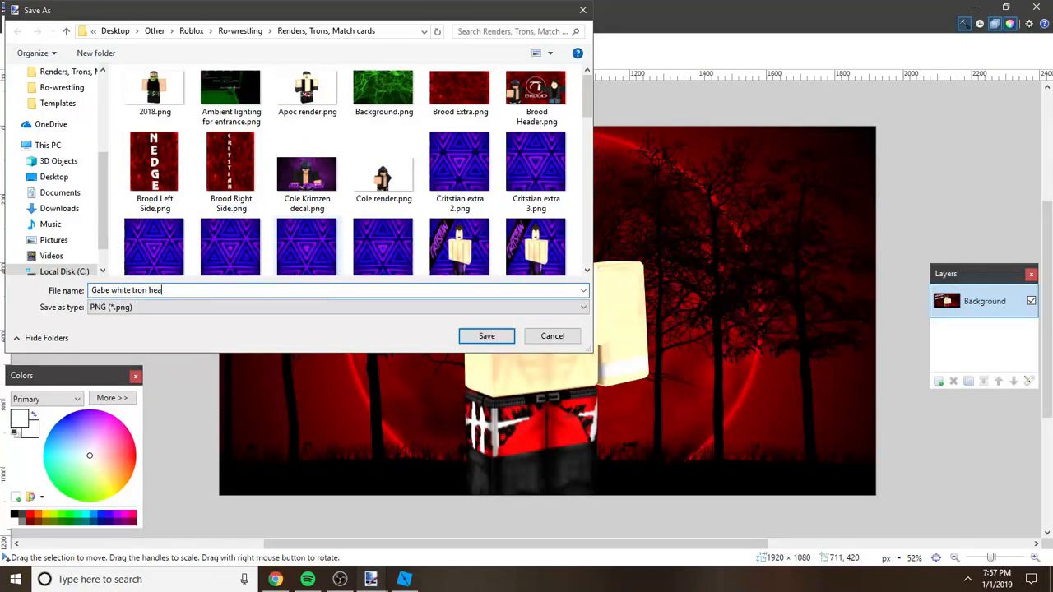
key(Return)
click(635, 395)
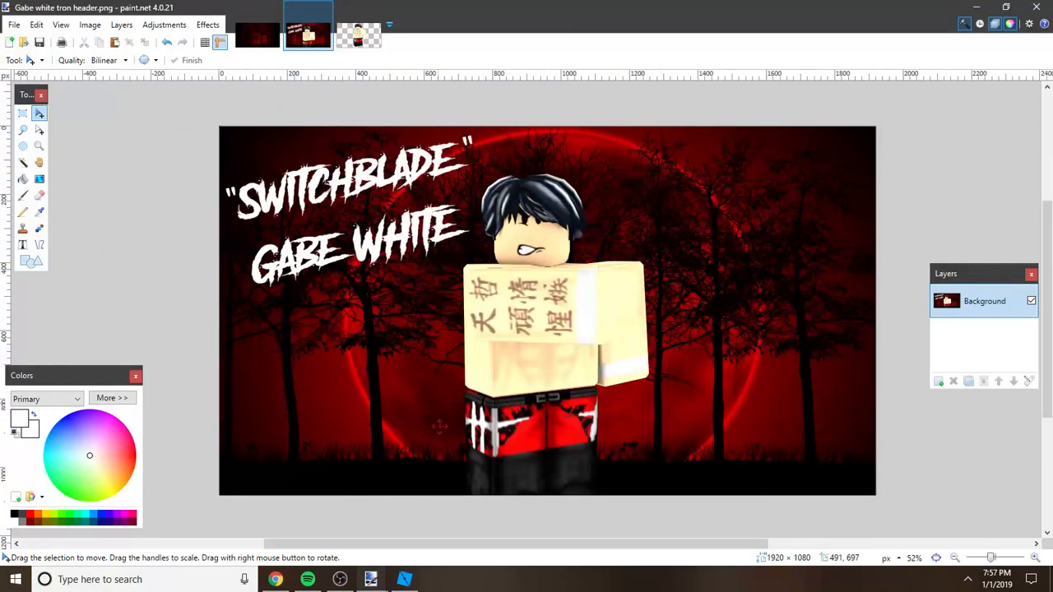
Step: Switch to Chrome and open the decal creation page of Roblox's Develop section in a new tab
click(274, 580)
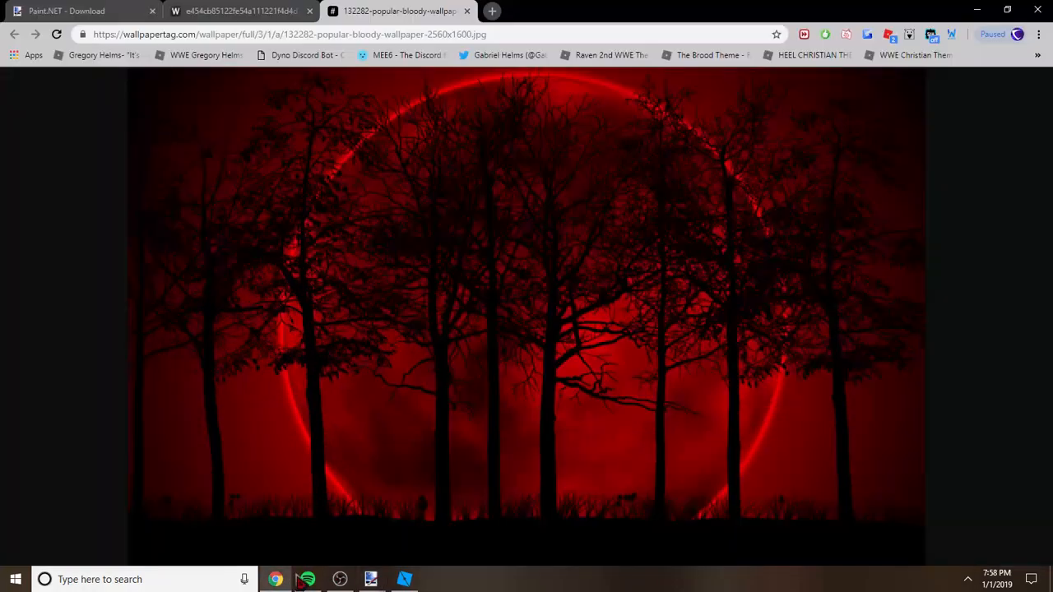
click(492, 13)
text(https://www.roblox.com/library/2594596995/The-Brood-Theme)
key(Return)
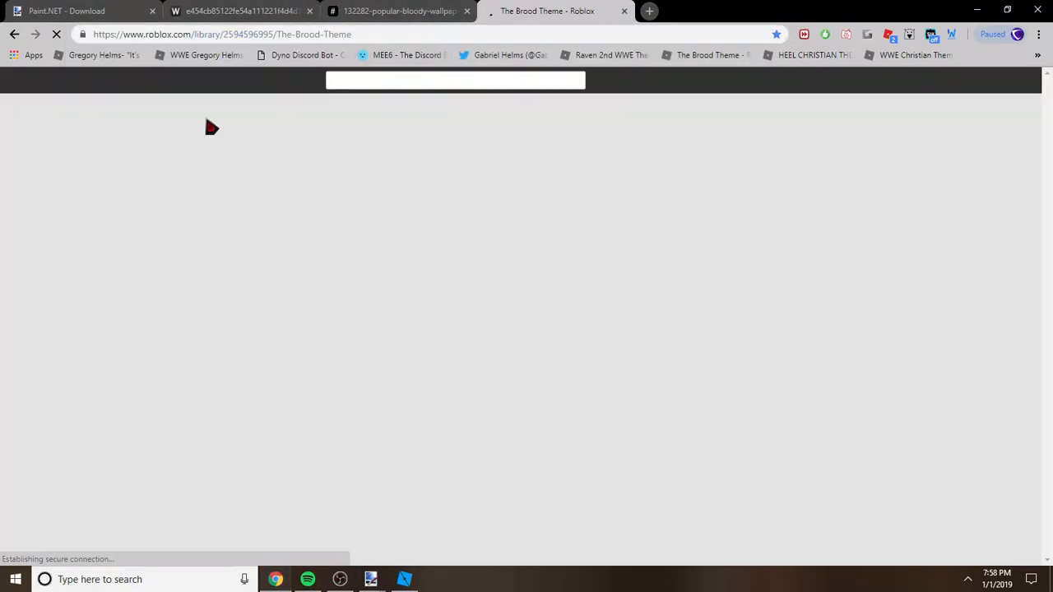
click(222, 82)
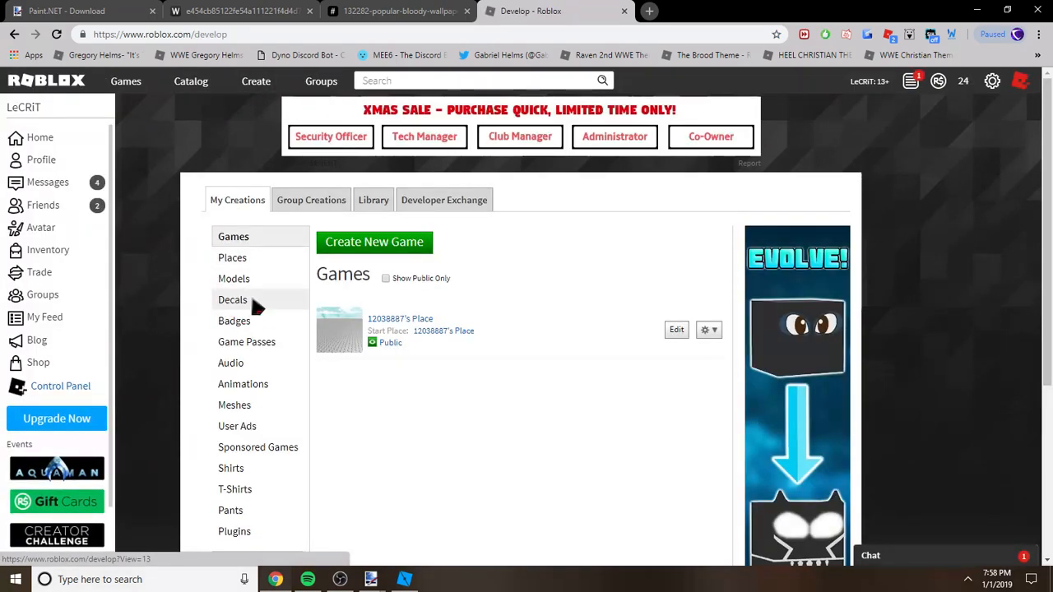
click(283, 258)
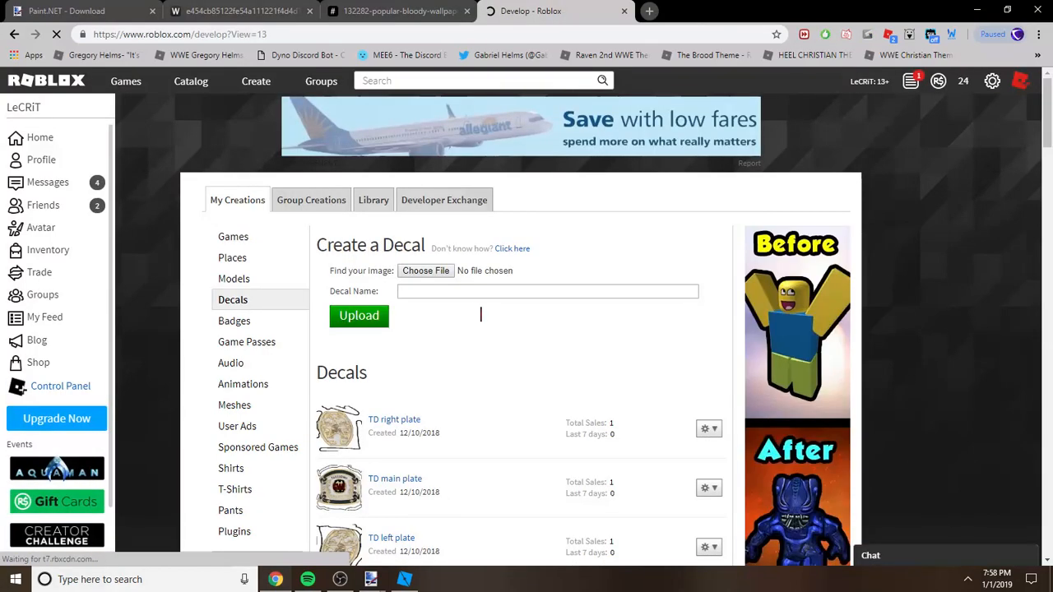
click(440, 272)
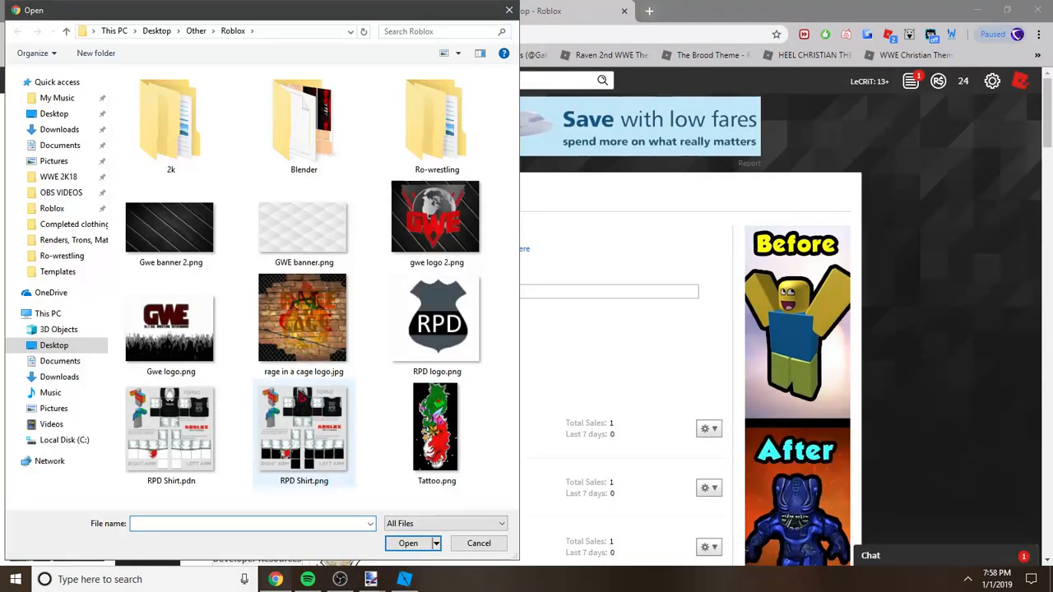
click(61, 244)
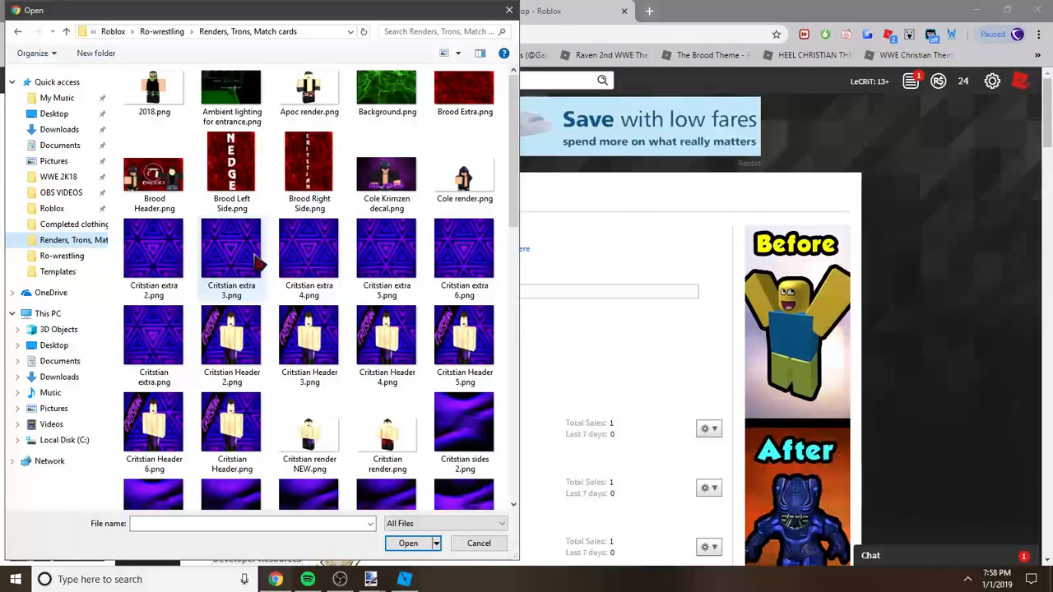
click(264, 262)
scroll(272, 271, down, 5)
scroll(272, 288, down, 1)
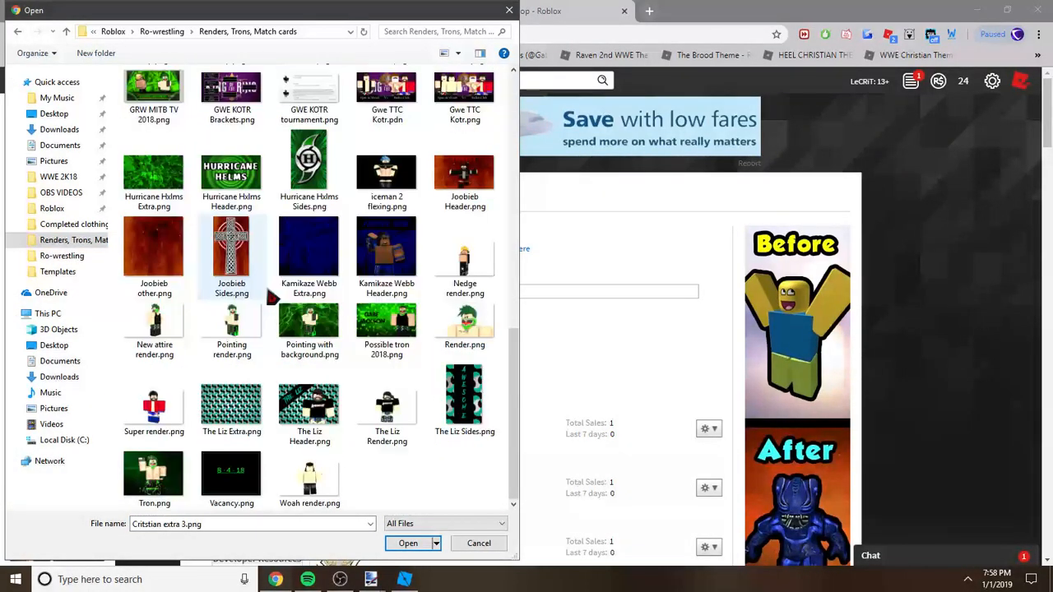
scroll(270, 306, up, 7)
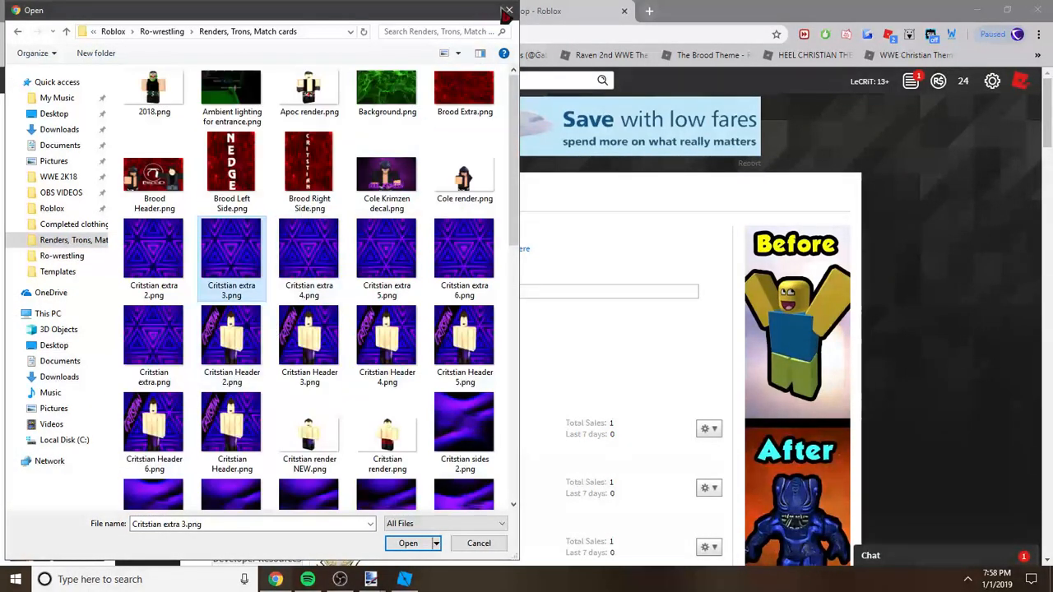
click(505, 11)
mouse_move(370, 579)
click(410, 527)
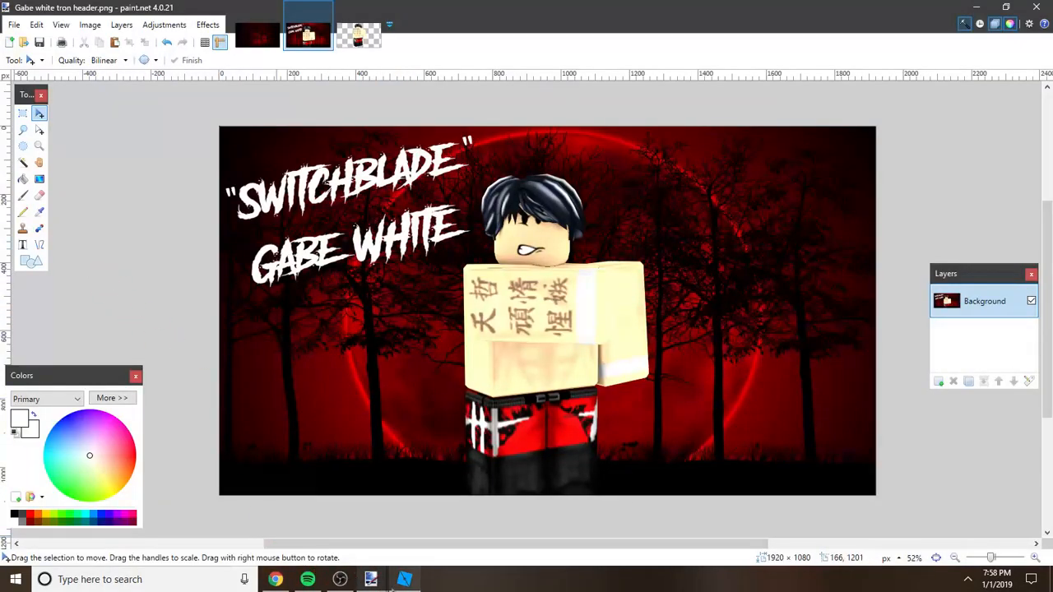
click(274, 579)
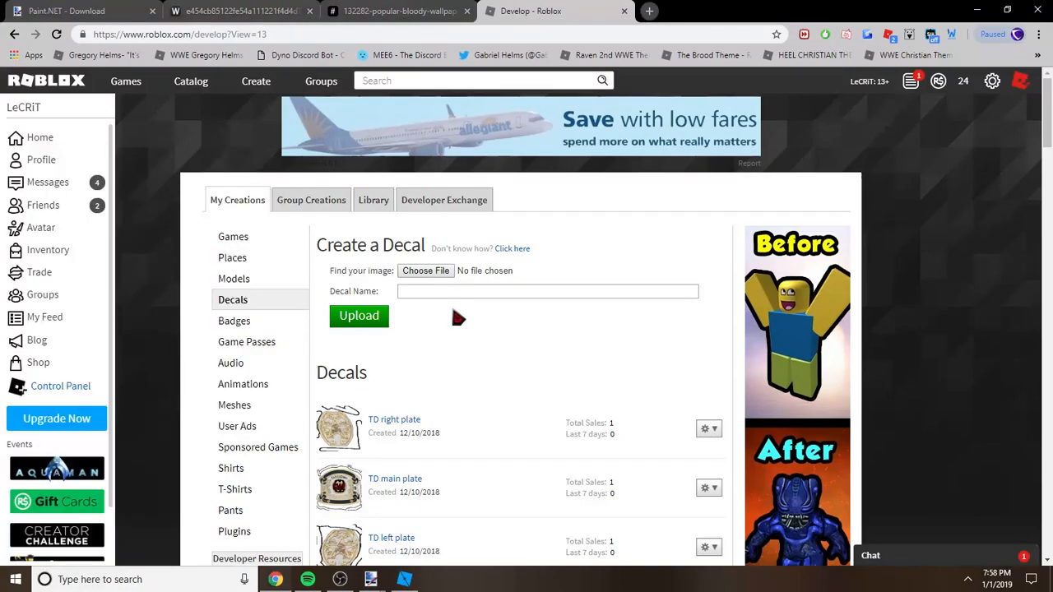
Step: Upload Gabe white tron header.png from the Renders, Trons, Match cards folder as a decal
click(426, 271)
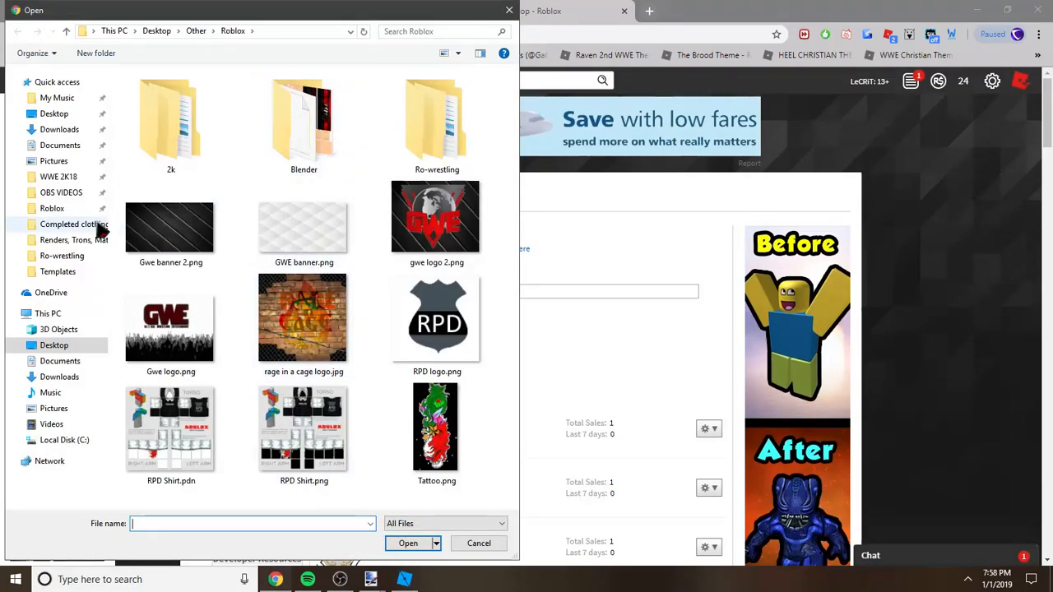
click(74, 240)
drag(504, 173, 511, 283)
double_click(461, 366)
click(357, 320)
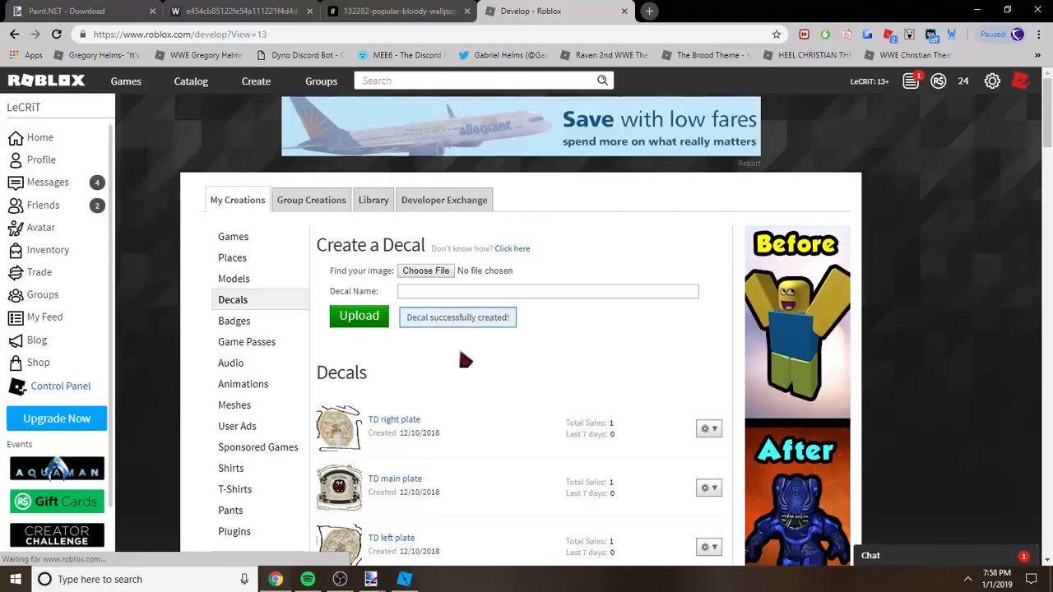
Step: Upload gabe white tron sides.png from the Renders, Trons, Match cards folder as a decal
click(415, 272)
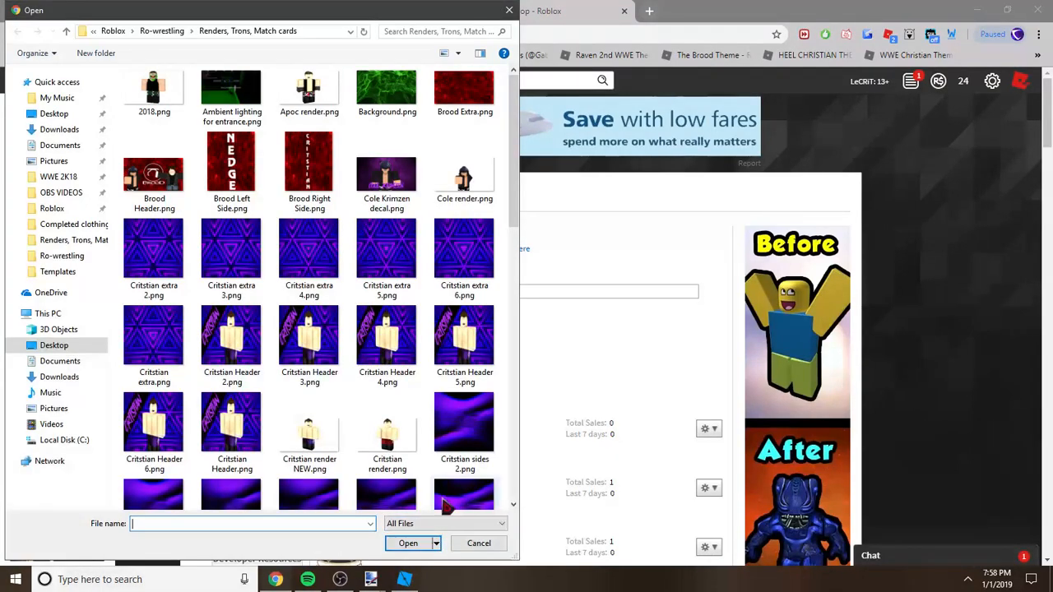
scroll(514, 229, down, 5)
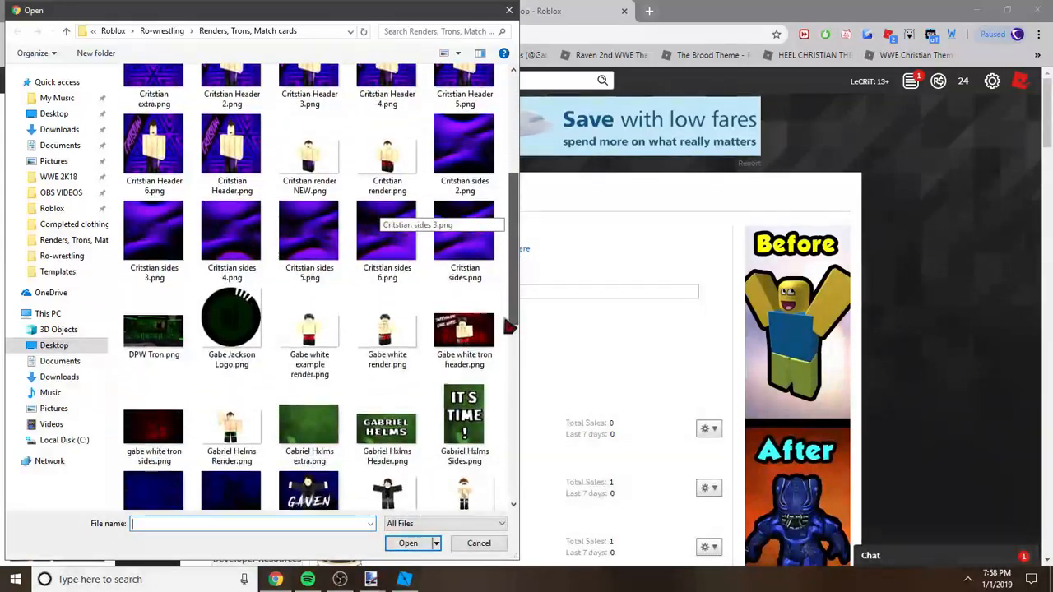
double_click(161, 426)
click(359, 316)
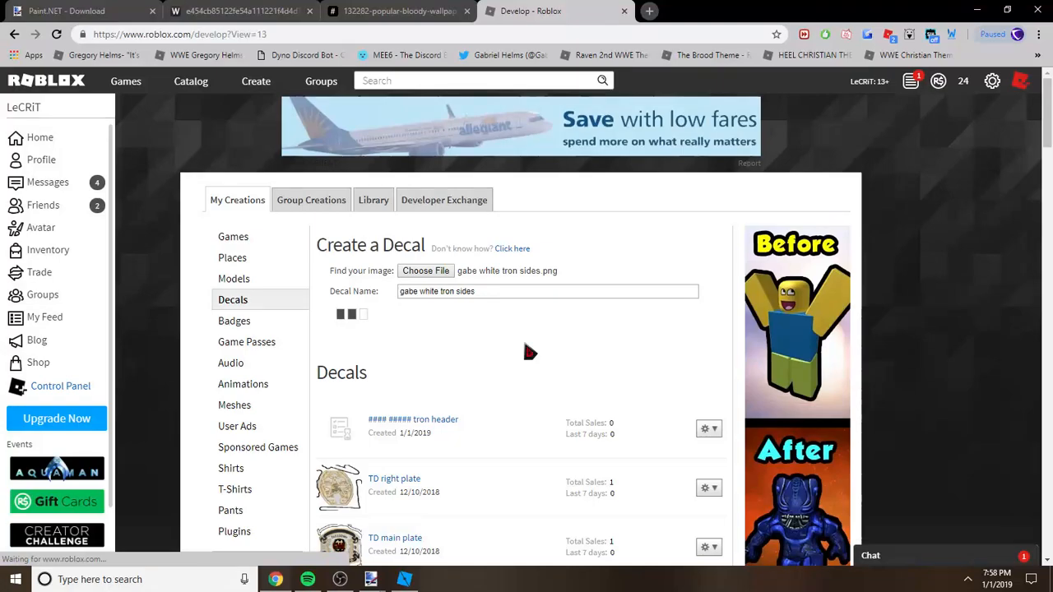
Step: Open the new tron header and tron sides decals from the Decals list in separate new tabs
scroll(525, 347, down, 1)
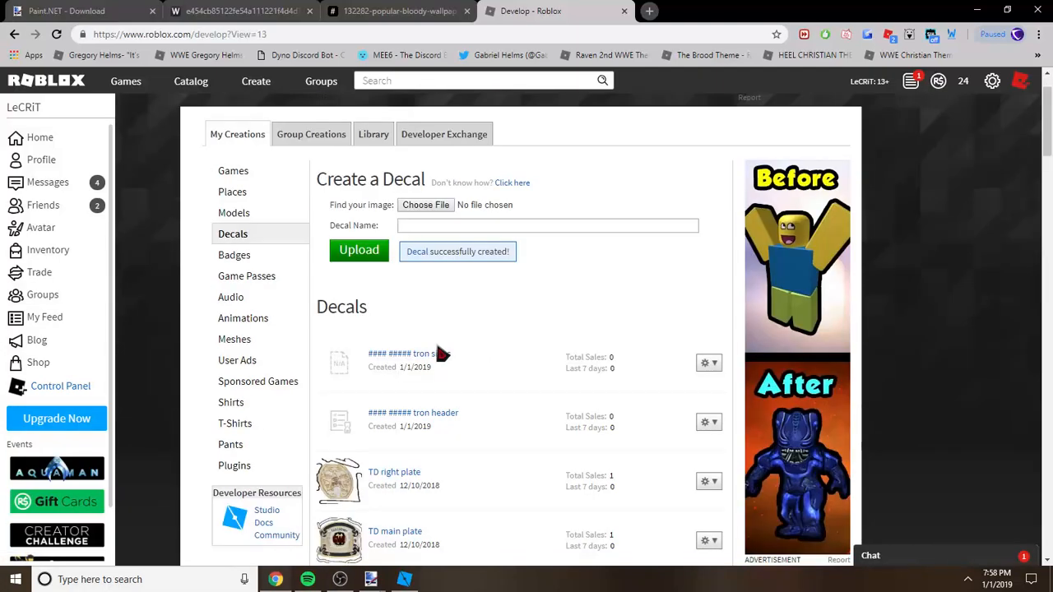
right_click(342, 426)
click(401, 212)
right_click(344, 355)
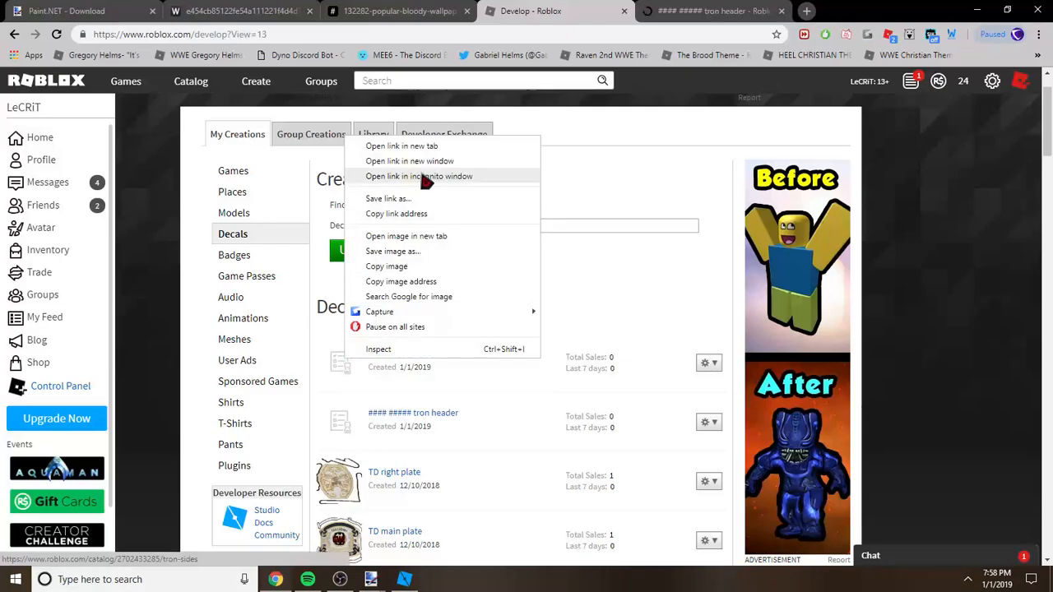
click(492, 145)
Step: Look over the tron header and tron sides decal pages, ending on the header page
key(ctrl+Tab)
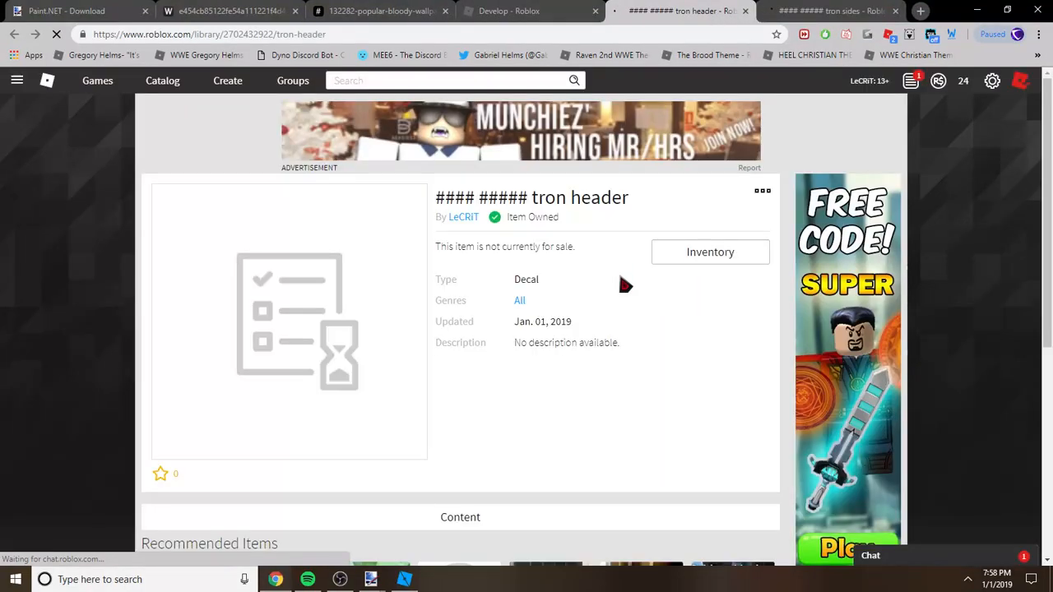
key(ctrl+Tab)
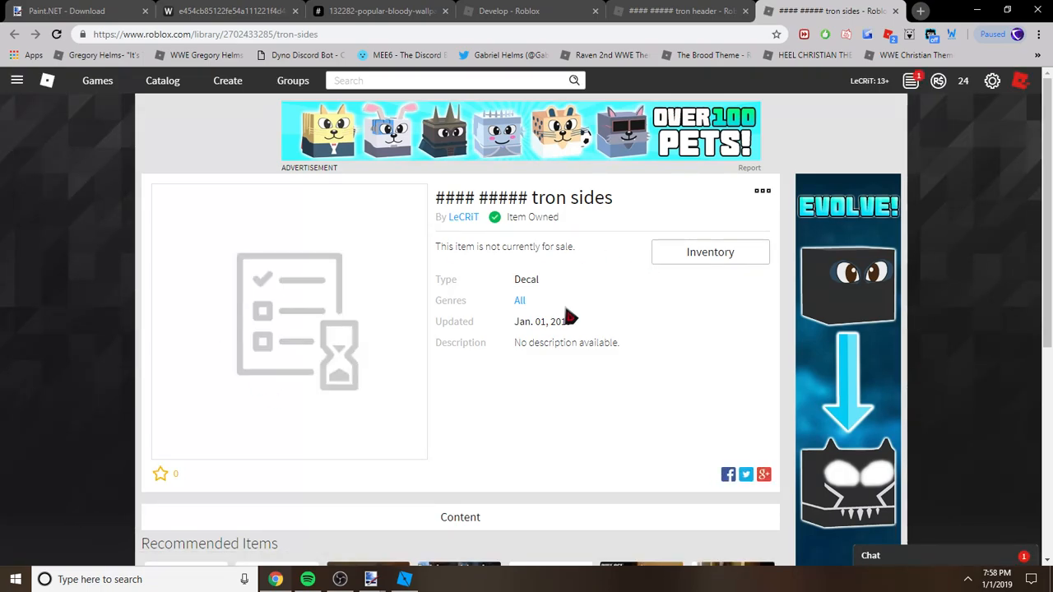
click(709, 8)
click(826, 7)
click(729, 7)
click(788, 6)
click(753, 8)
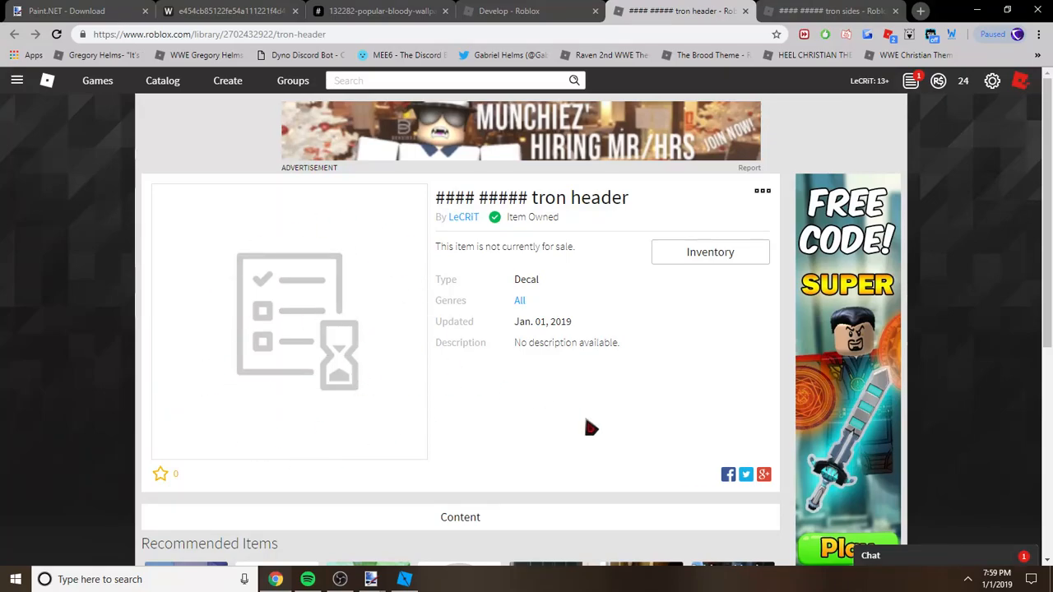
Step: Switch to Roblox Studio and create a new place from the Baseplate template
mouse_move(404, 579)
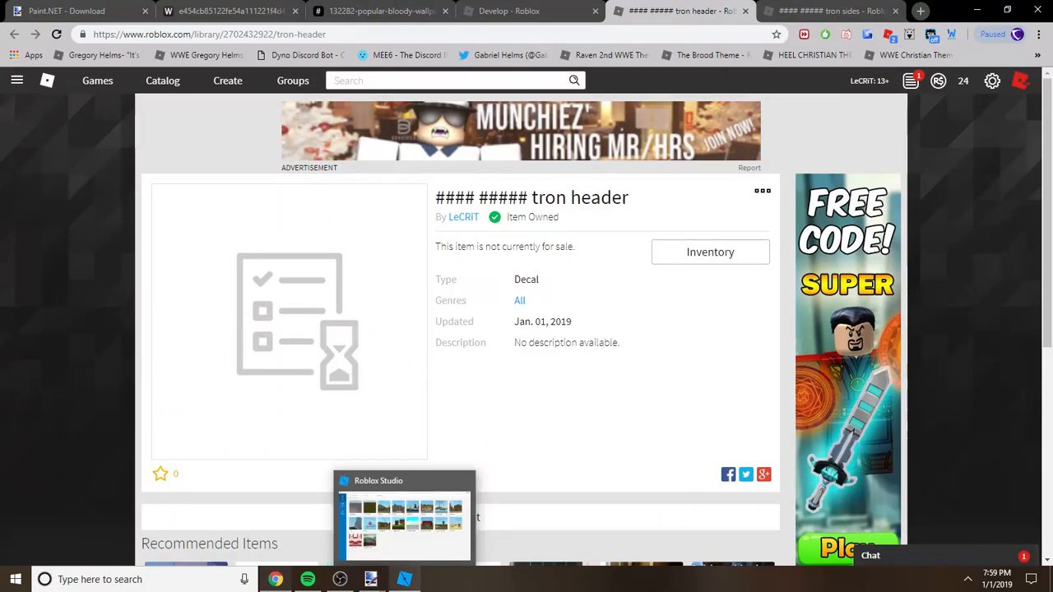
click(404, 579)
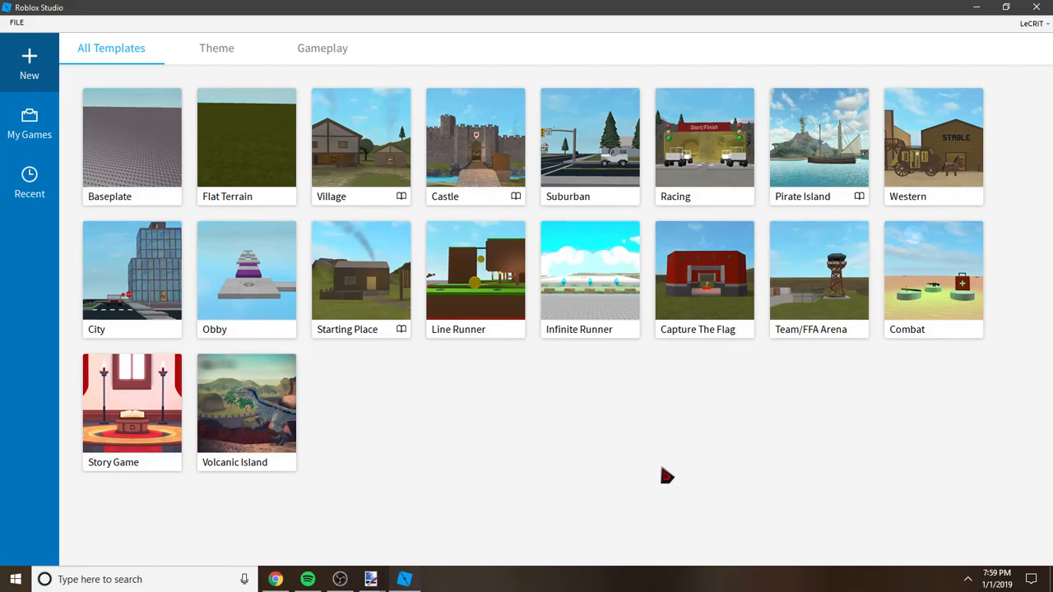
click(135, 149)
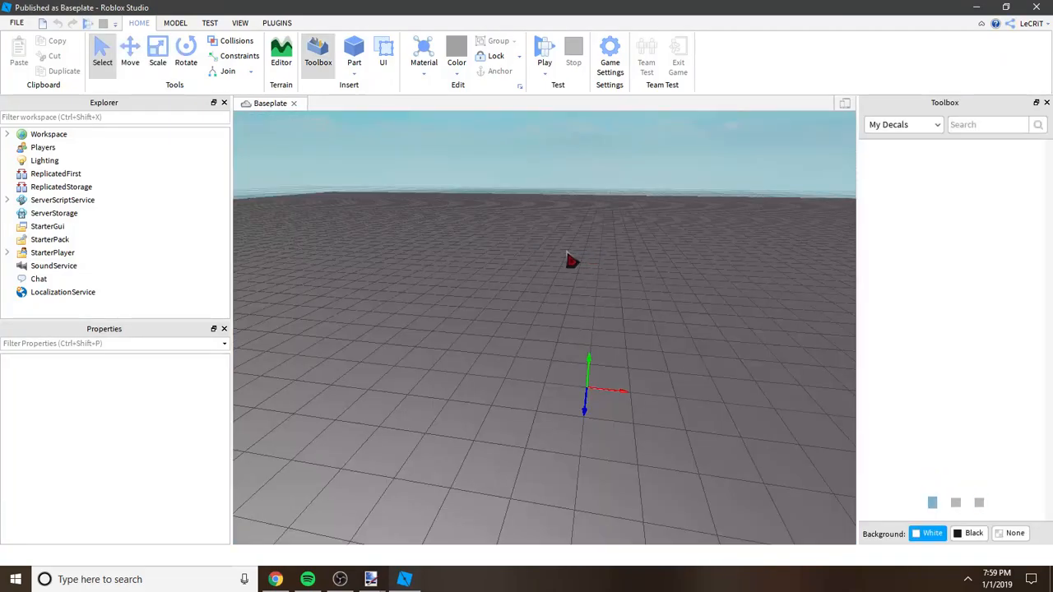
right_drag(567, 253, 567, 253)
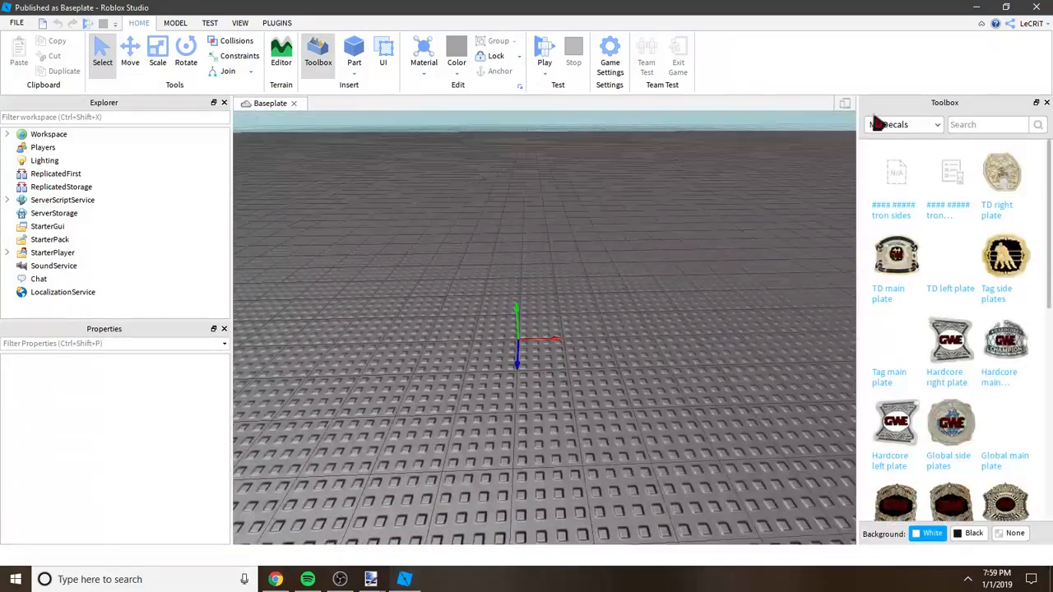
Step: Find EMPTY TRON among My Models, view its Roblox web page in the browser, and return to Roblox Studio
click(876, 125)
click(882, 212)
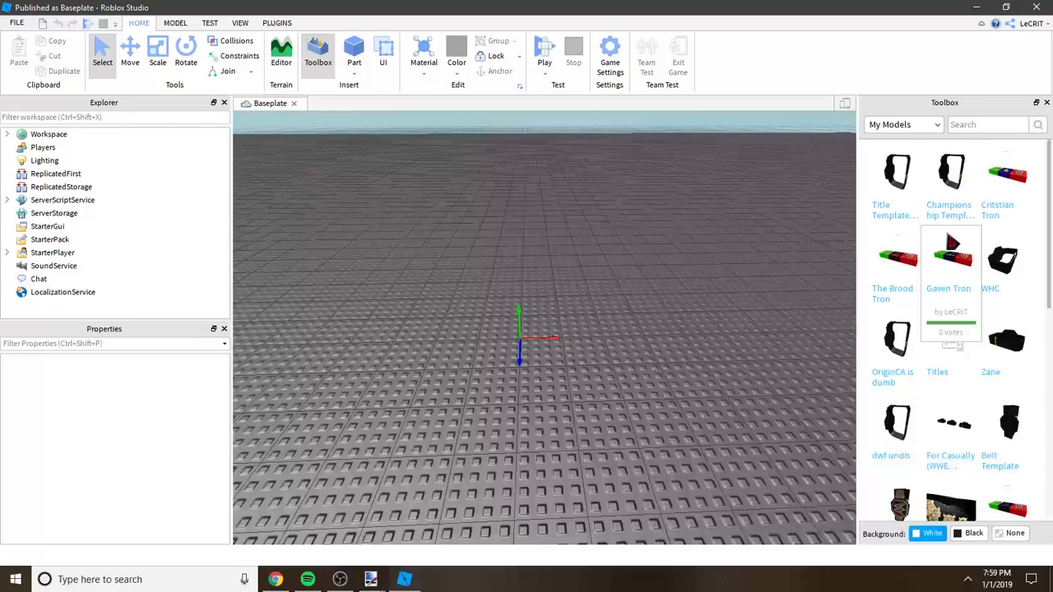
scroll(990, 329, down, 4)
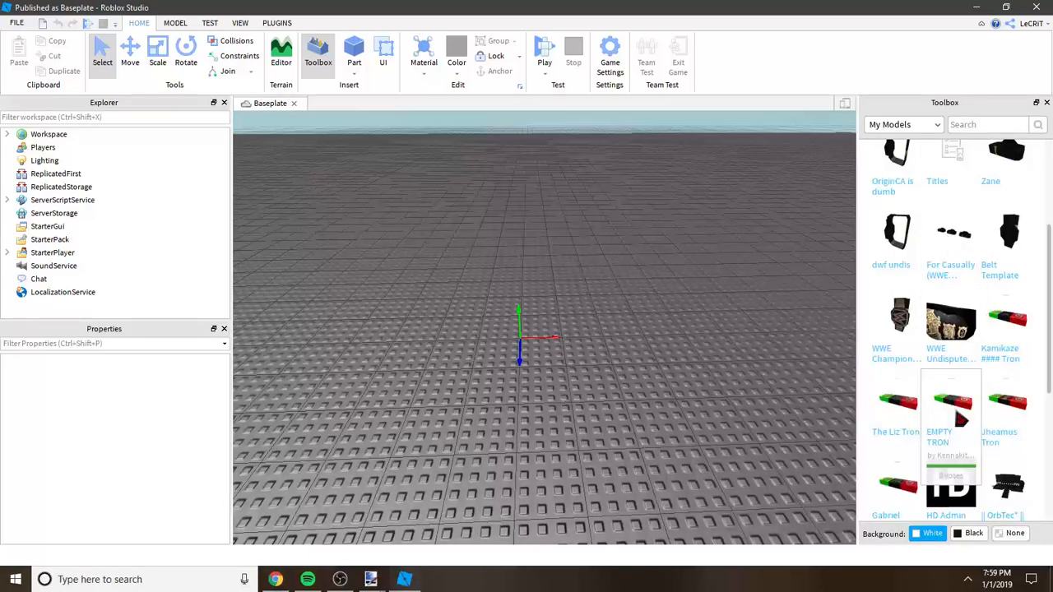
right_click(947, 405)
click(976, 425)
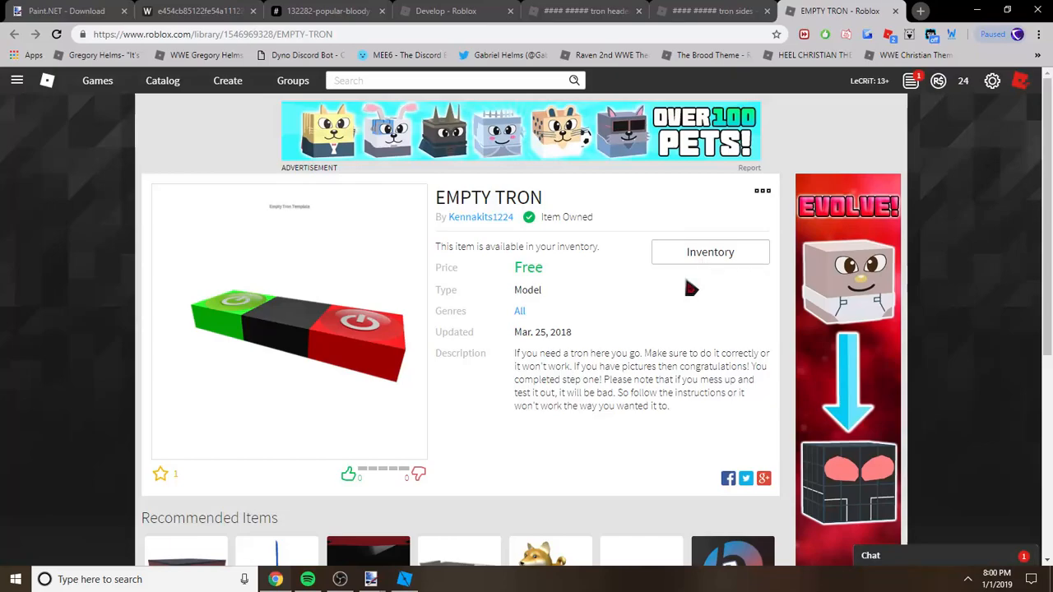
click(404, 579)
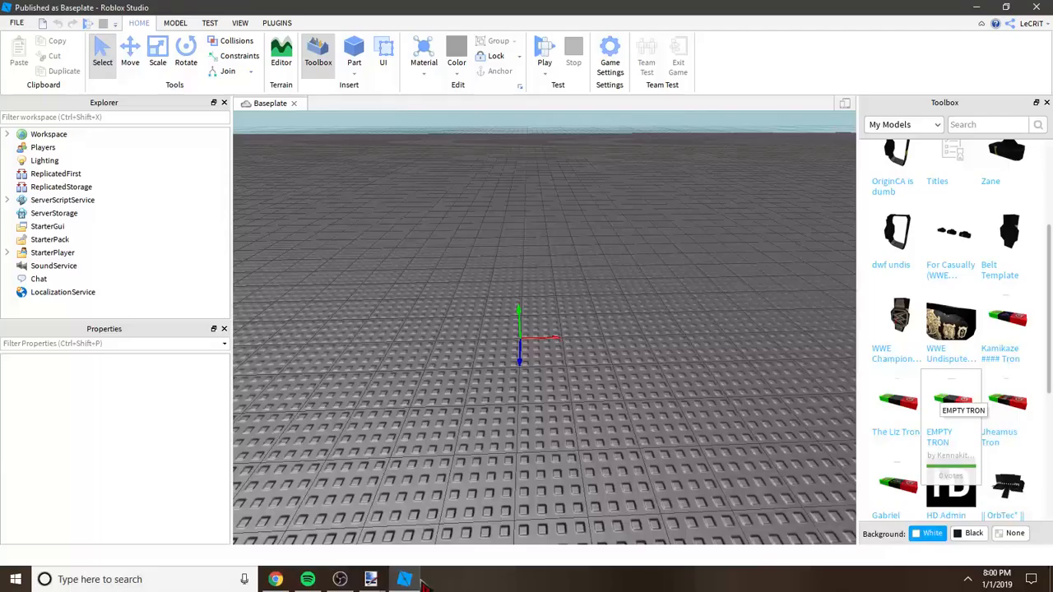
Step: Insert the EMPTY TRON model from My Models onto the baseplate
click(913, 124)
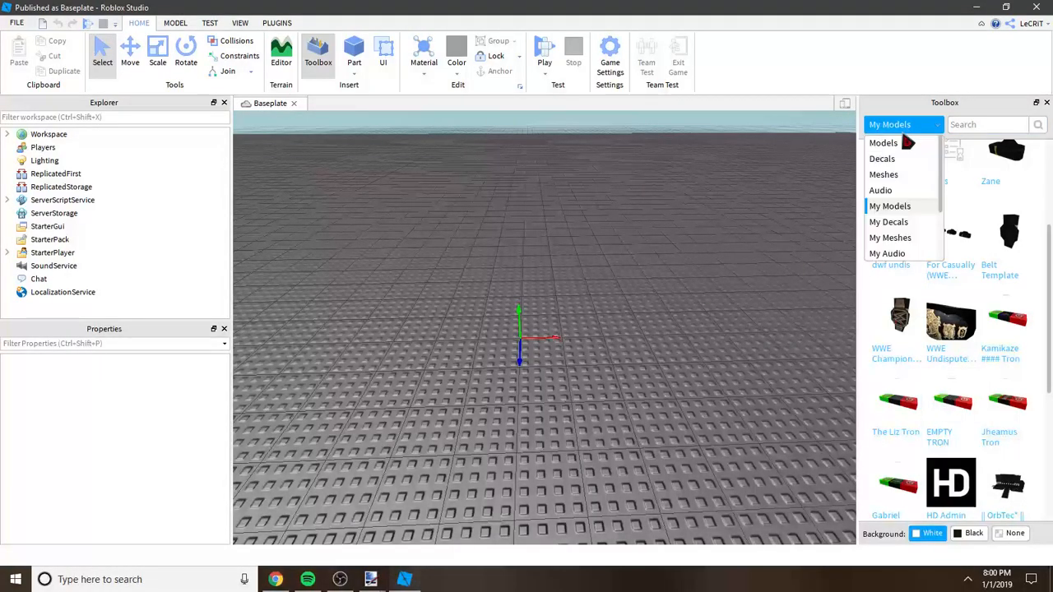
click(884, 210)
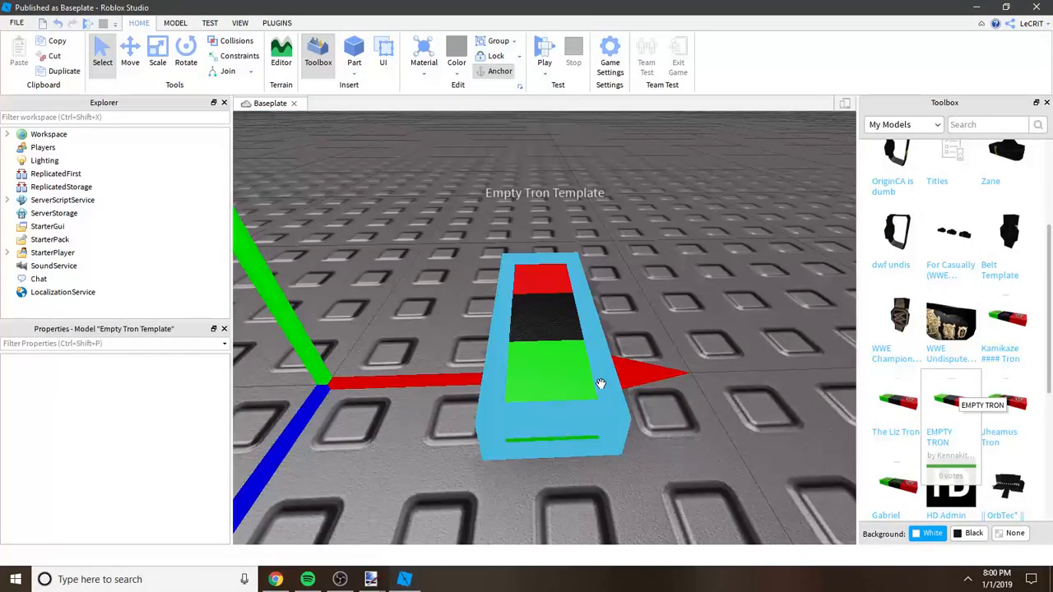
click(682, 270)
right_drag(682, 270, 696, 242)
Step: Apply the tron header decal from My Decals to the black middle block of the Empty Tron Template
click(901, 124)
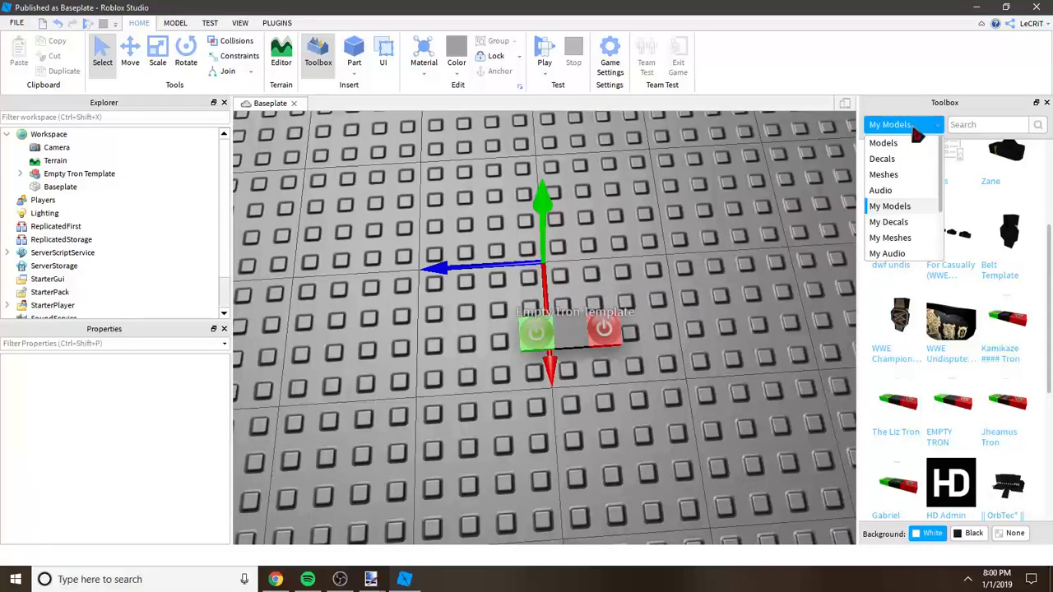
click(903, 223)
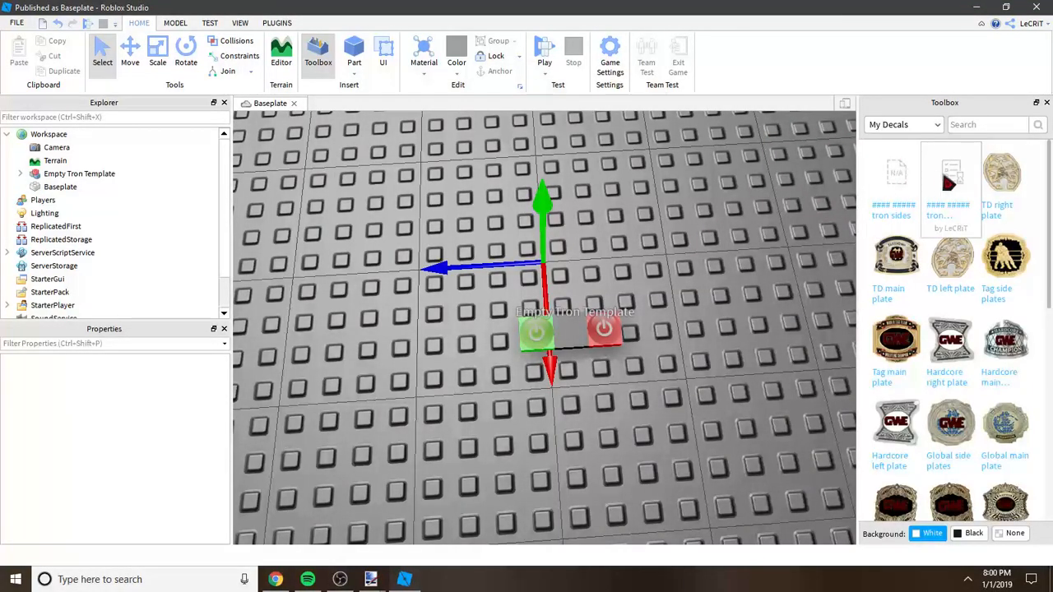
drag(957, 181, 568, 338)
scroll(559, 337, up, 5)
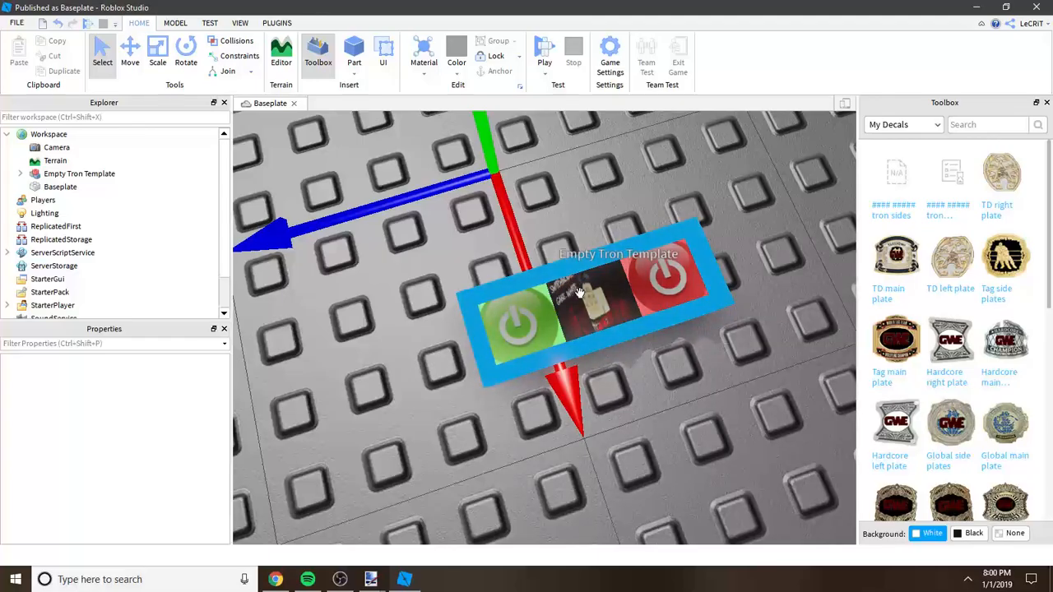
scroll(788, 207, up, 3)
right_drag(788, 207, 788, 209)
scroll(788, 209, down, 10)
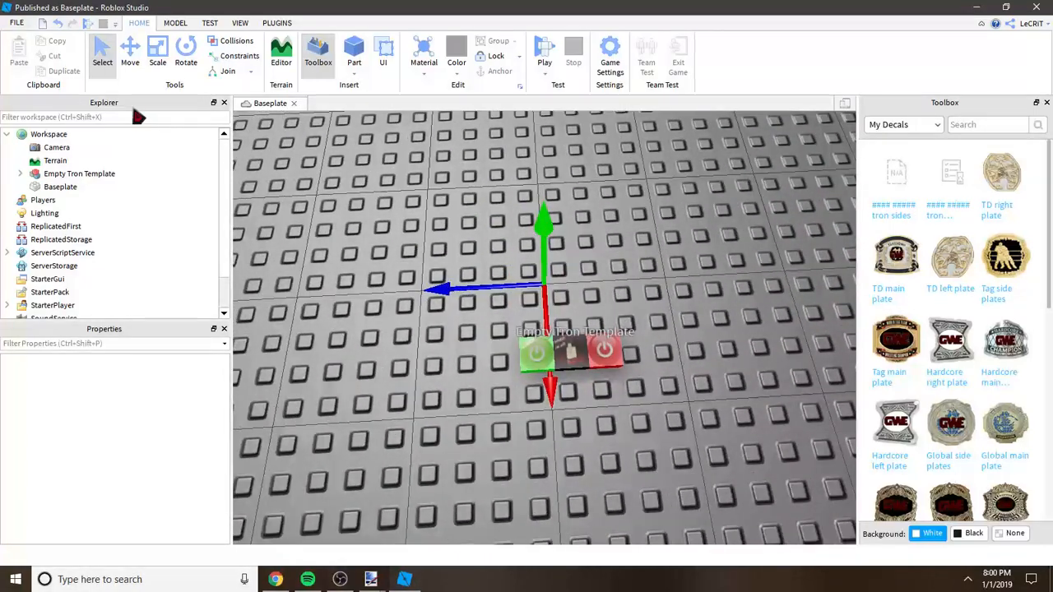
Step: Open the Empty Tron Template's TV script and delete lines 5 to 18, keeping only the first texture and wait(0.1) pair
click(19, 173)
drag(225, 196, 225, 213)
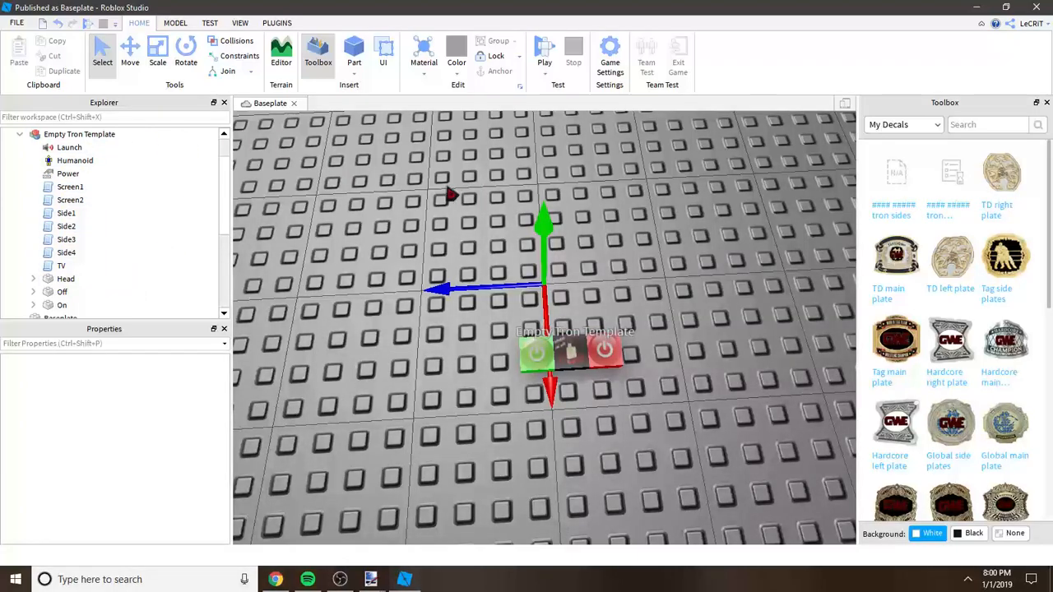
scroll(419, 194, up, 4)
scroll(418, 195, down, 4)
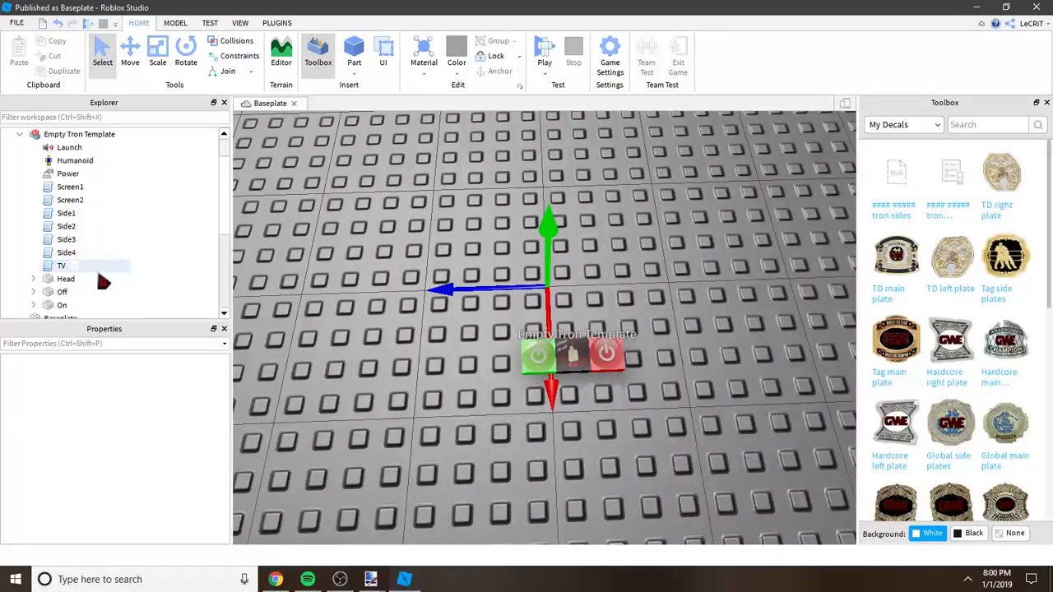
double_click(60, 266)
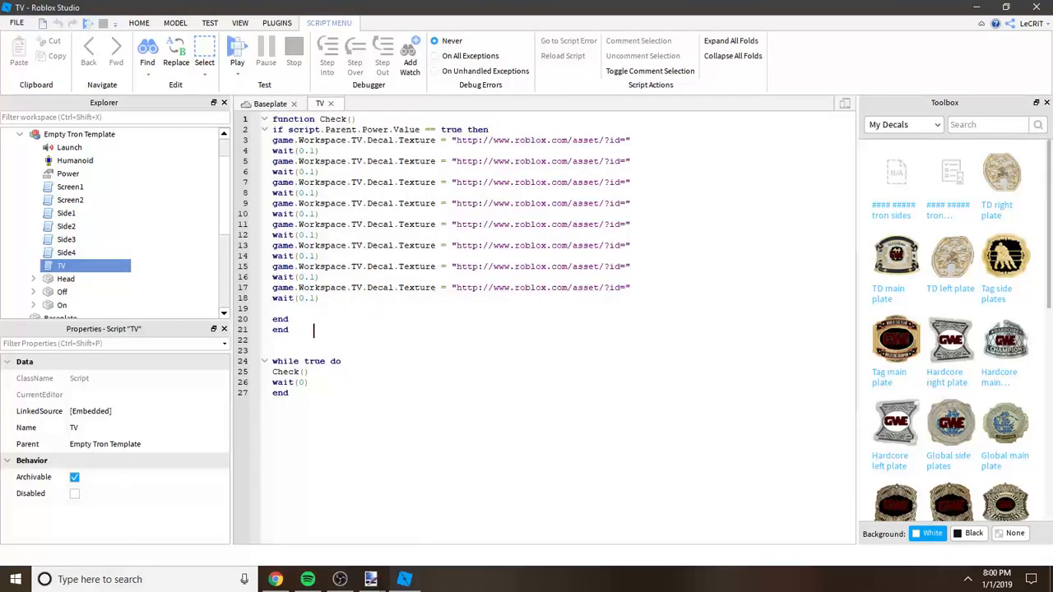
drag(265, 311, 239, 165)
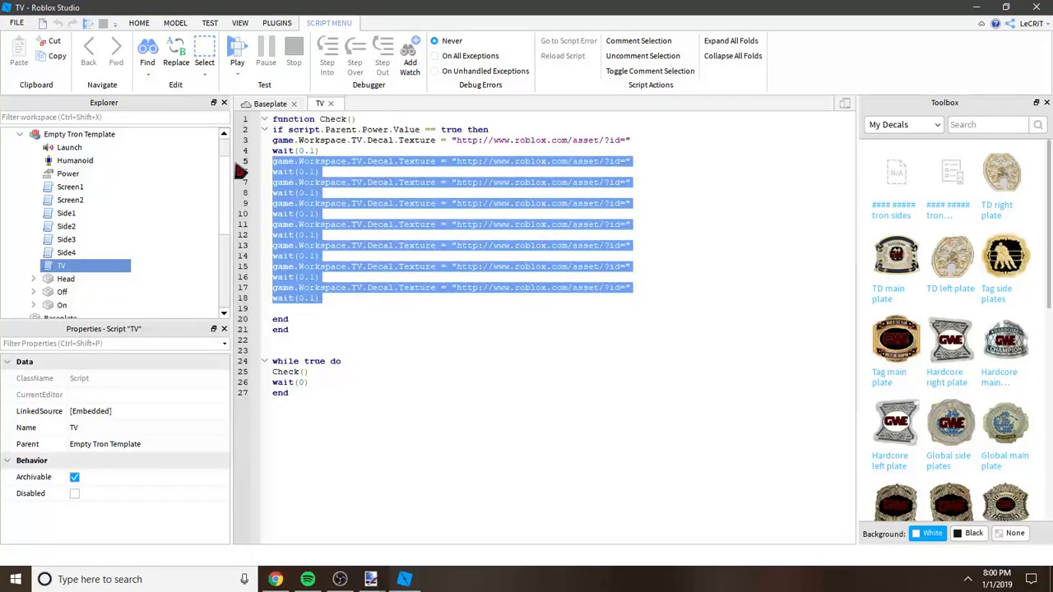
key(BackSpace)
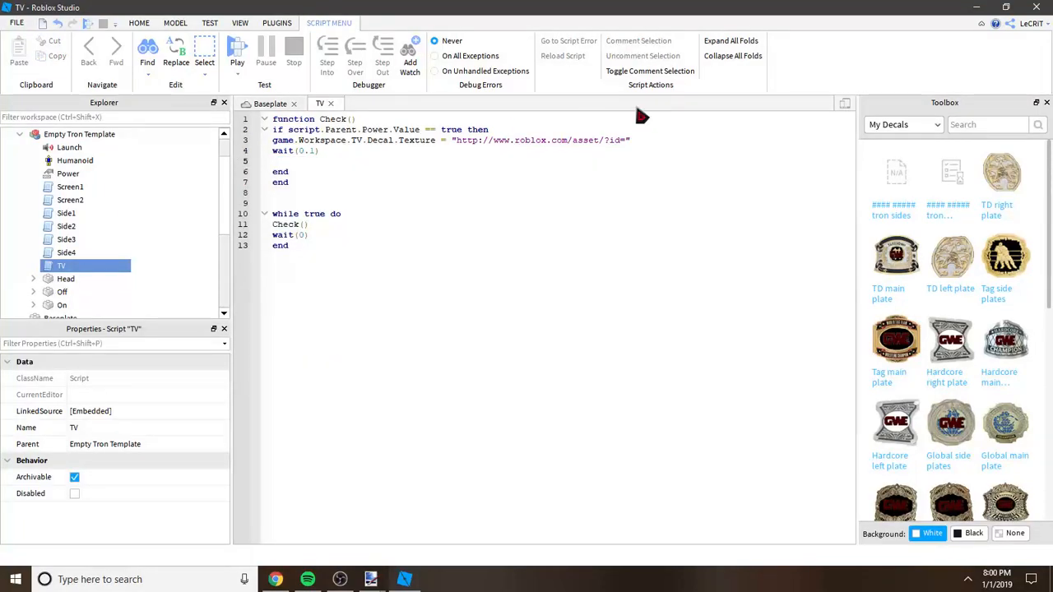
Step: Return to the Baseplate view, insert two parts on an empty area, and move one away from the other
click(267, 104)
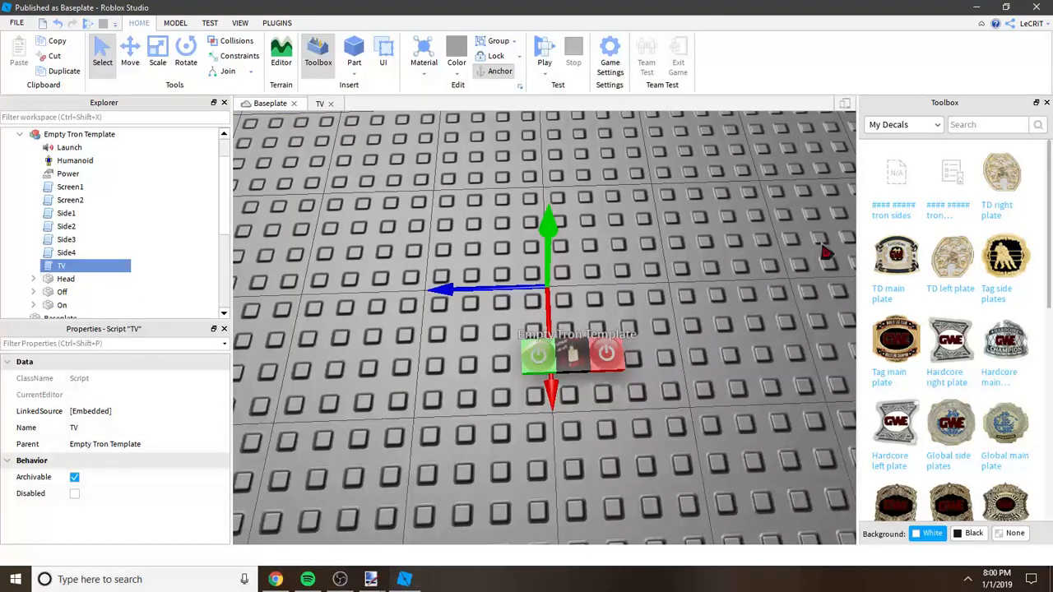
click(713, 221)
scroll(713, 221, down, 10)
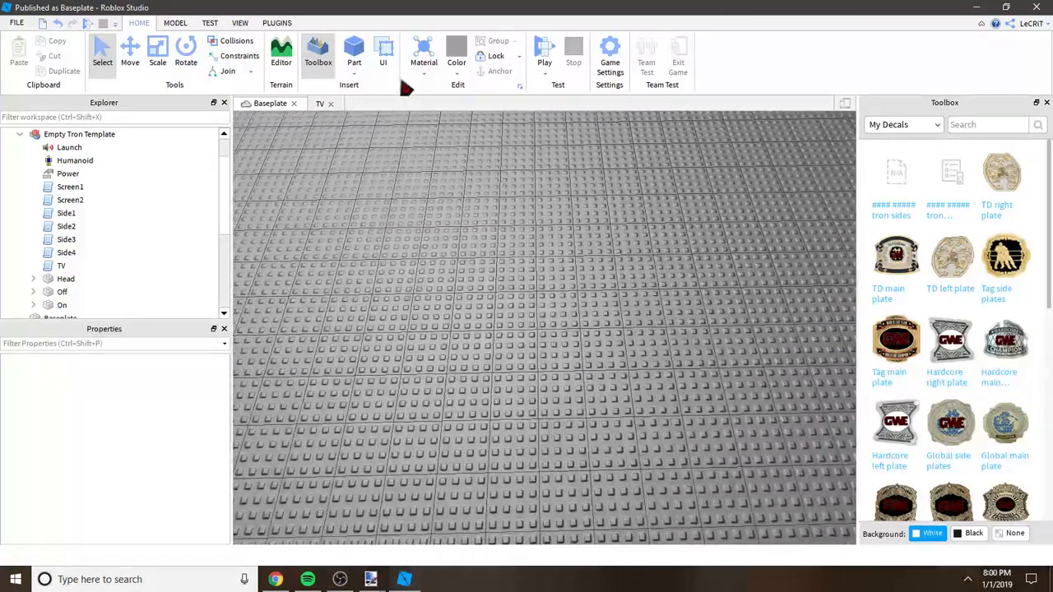
click(357, 54)
click(357, 54)
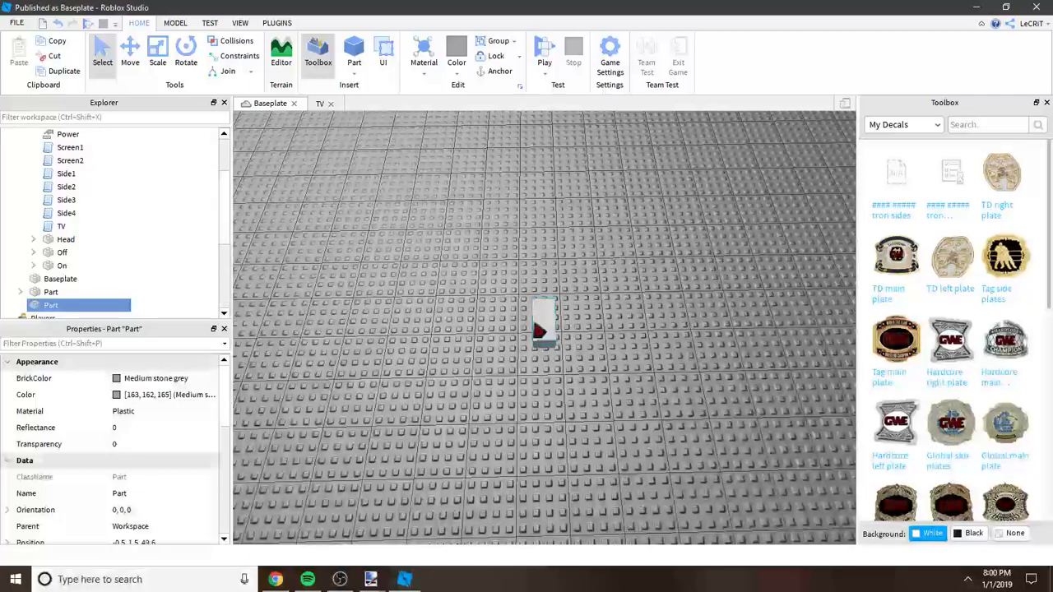
key(a)
drag(550, 319, 437, 285)
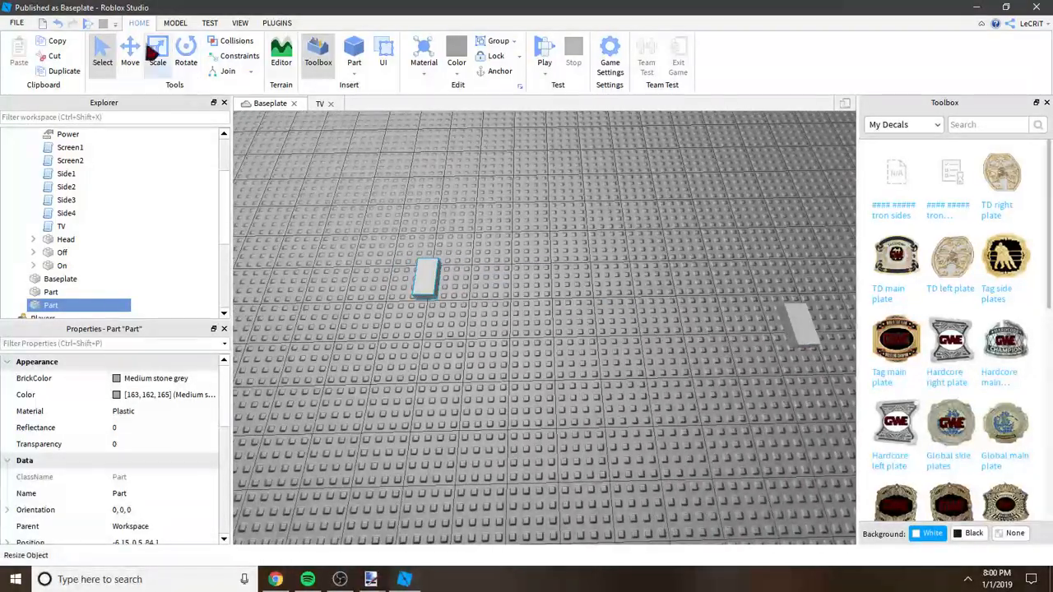
Step: Scale the moved part lengthwise and across into a large flat rectangular panel on the baseplate
click(132, 56)
click(164, 63)
click(461, 288)
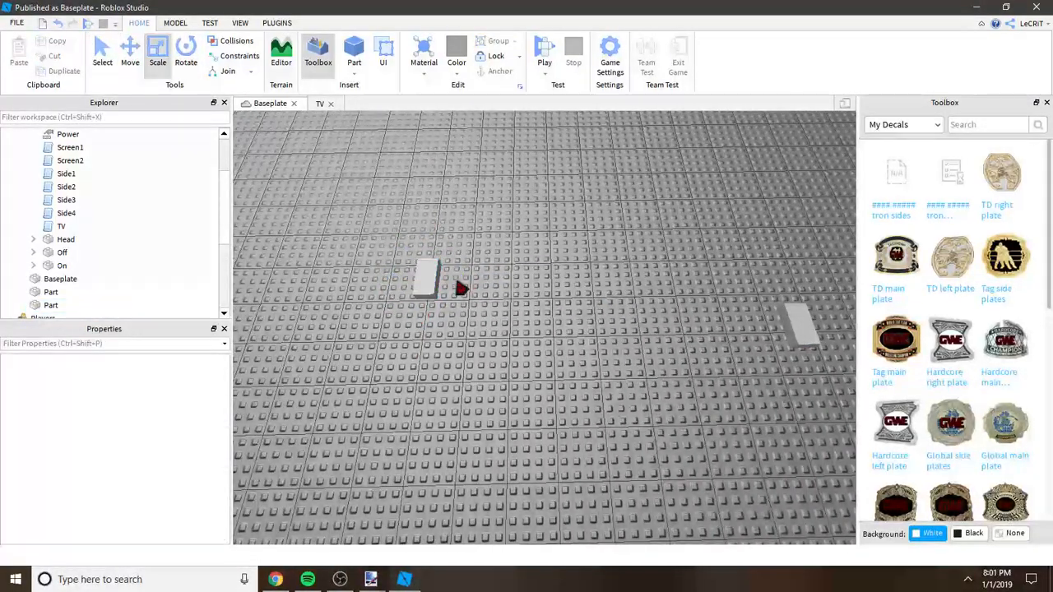
click(419, 274)
drag(573, 294, 689, 322)
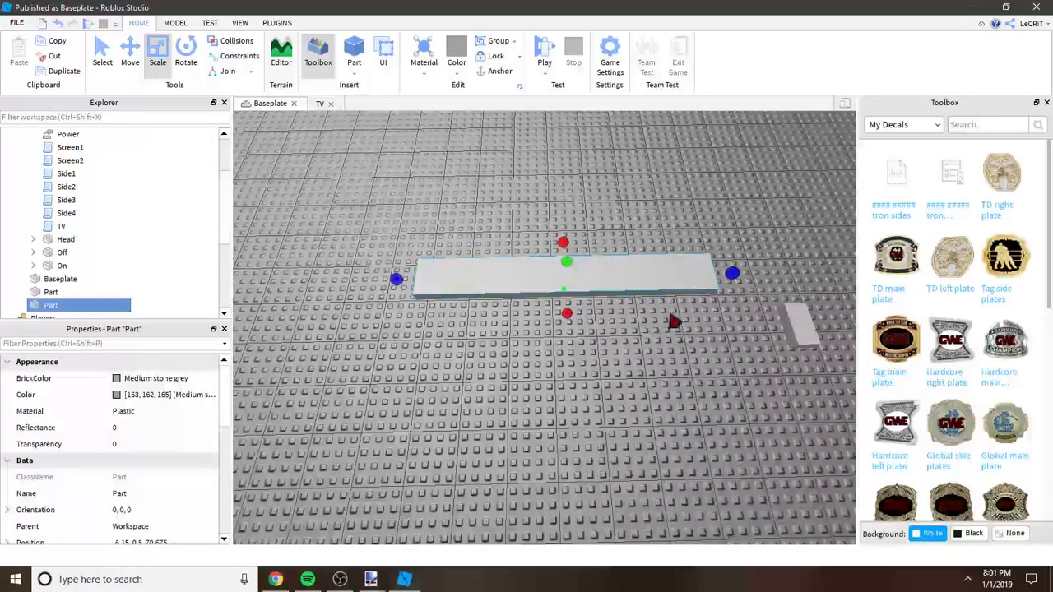
click(568, 318)
click(564, 304)
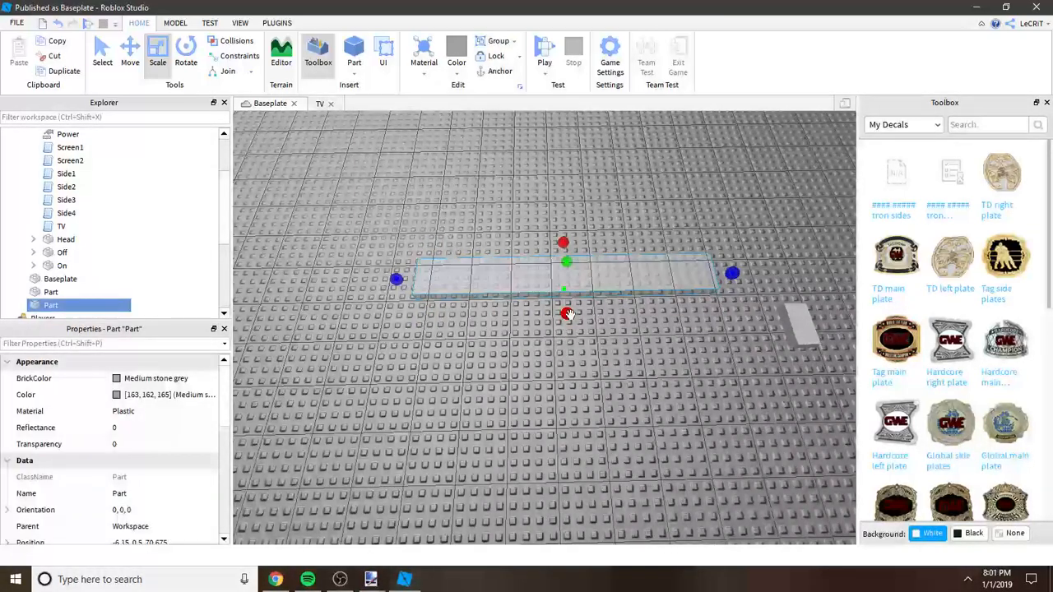
drag(565, 313, 572, 418)
key(a)
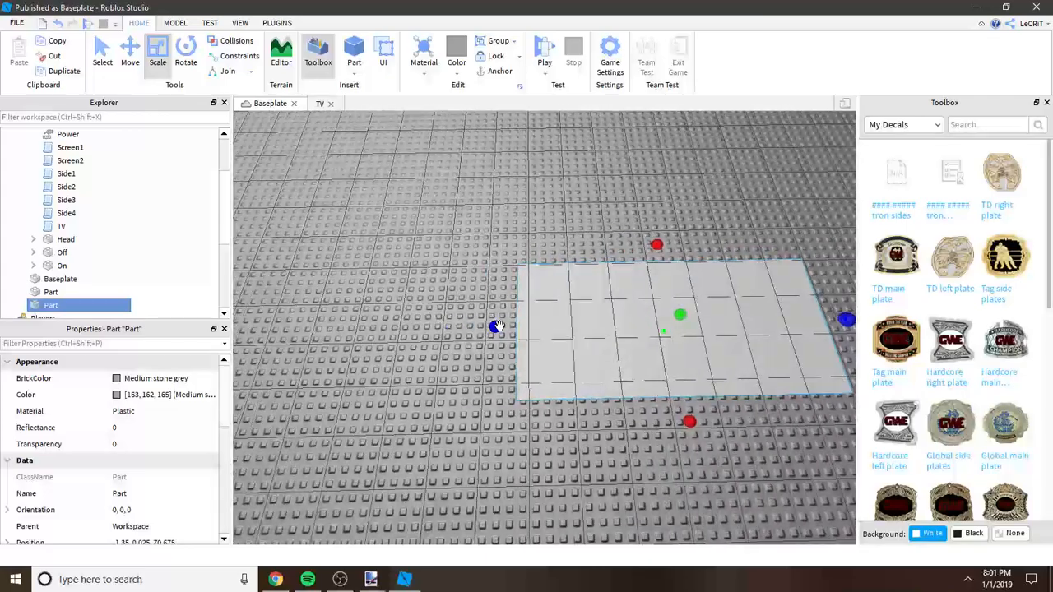
scroll(393, 313, down, 3)
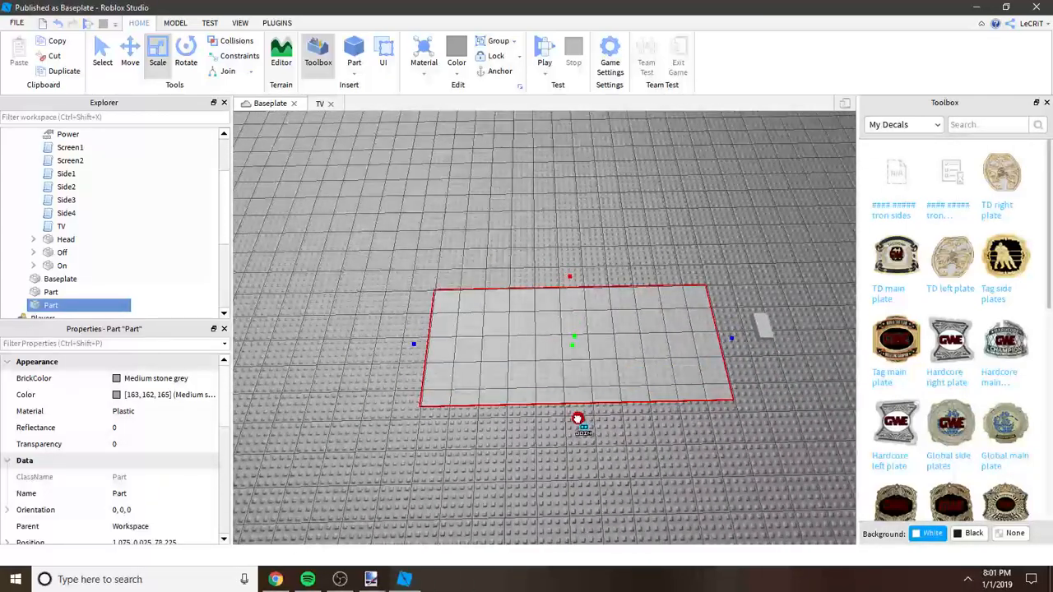
drag(583, 468, 583, 471)
key(d)
key(w)
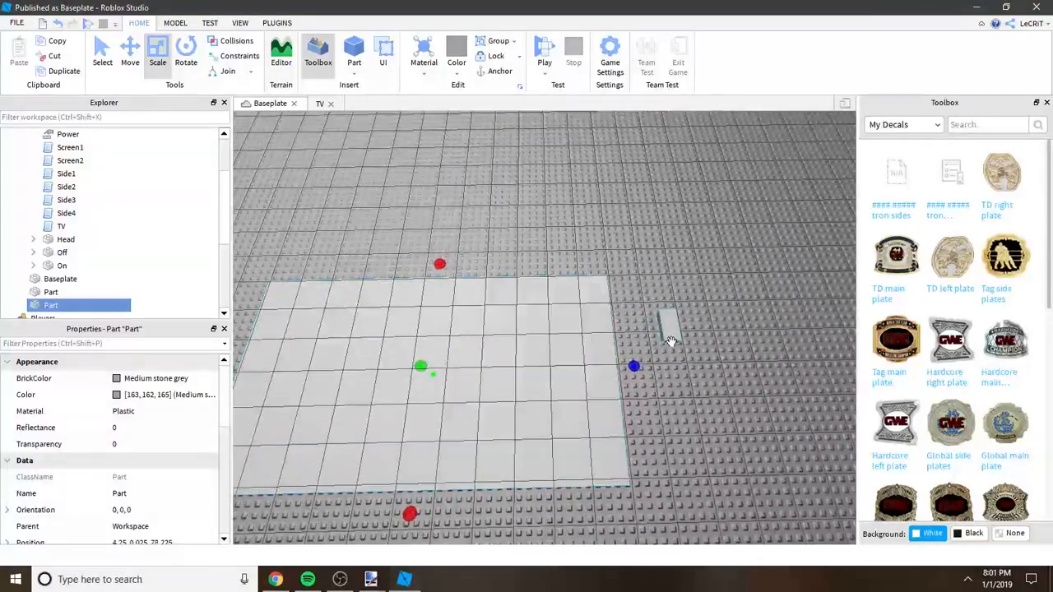
Step: Scale the second part into a narrower flat panel beside the large one, matching its depth
click(669, 336)
key(d)
drag(575, 319, 696, 351)
drag(620, 307, 617, 264)
drag(628, 371, 630, 505)
drag(639, 435, 618, 434)
click(765, 344)
scroll(765, 344, down, 5)
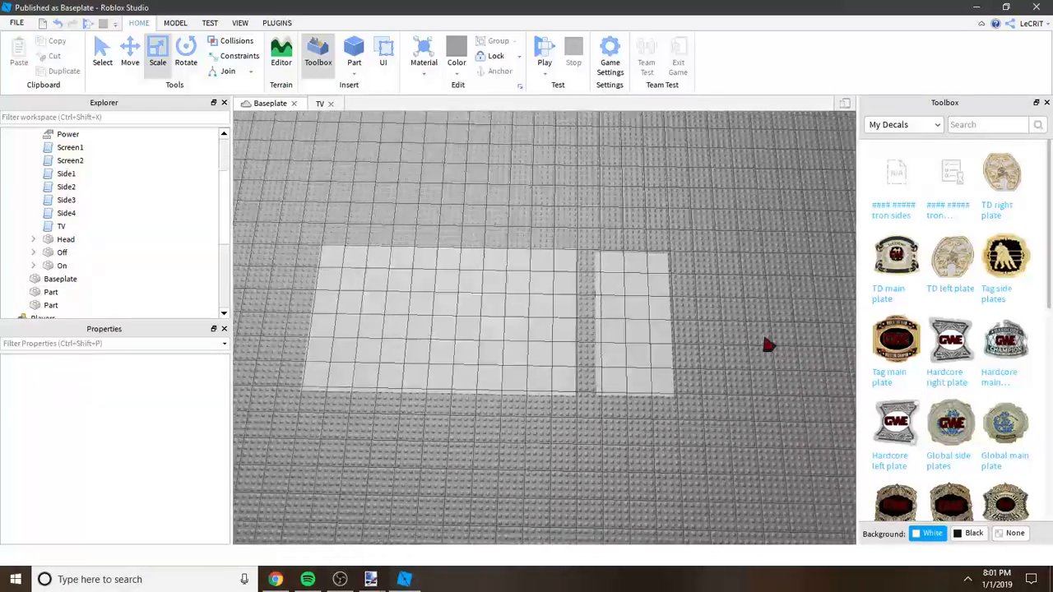
Step: Apply the tron header decal to the top face of the large panel and enlarge the panel to suit the image
drag(939, 181, 541, 298)
right_drag(544, 280, 597, 181)
click(607, 198)
drag(626, 286, 670, 290)
key(a)
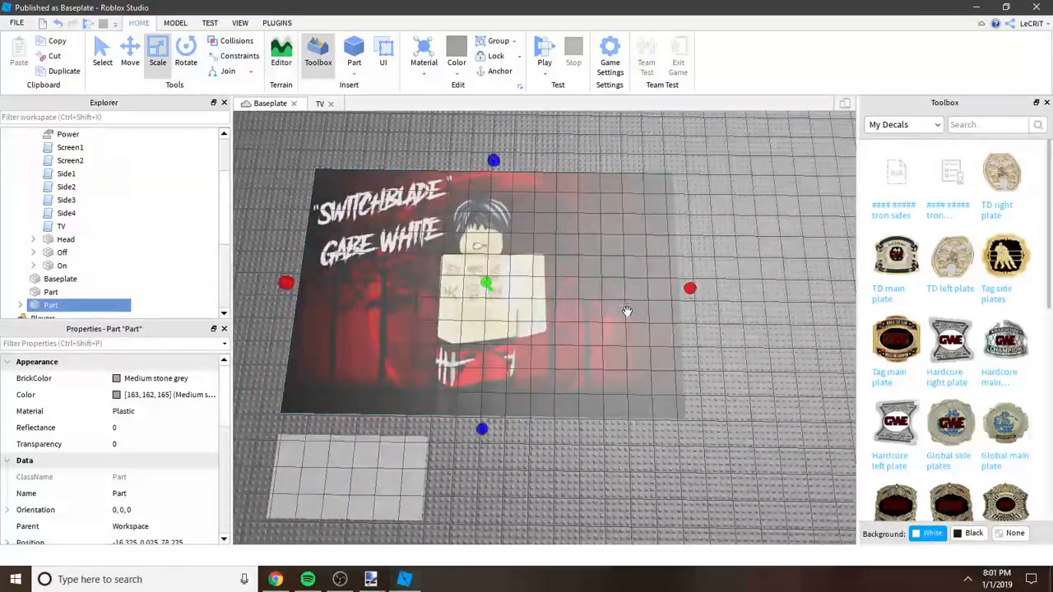
key(s)
Step: Apply the tron sides decal from My Decals to the top face of the smaller panel
click(536, 436)
click(905, 180)
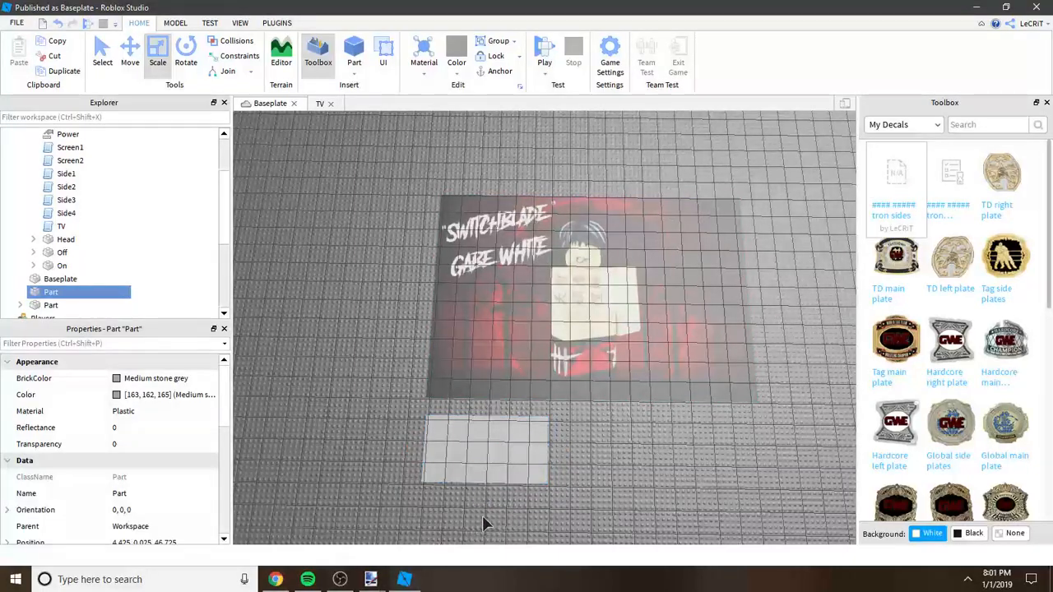
click(518, 455)
click(532, 445)
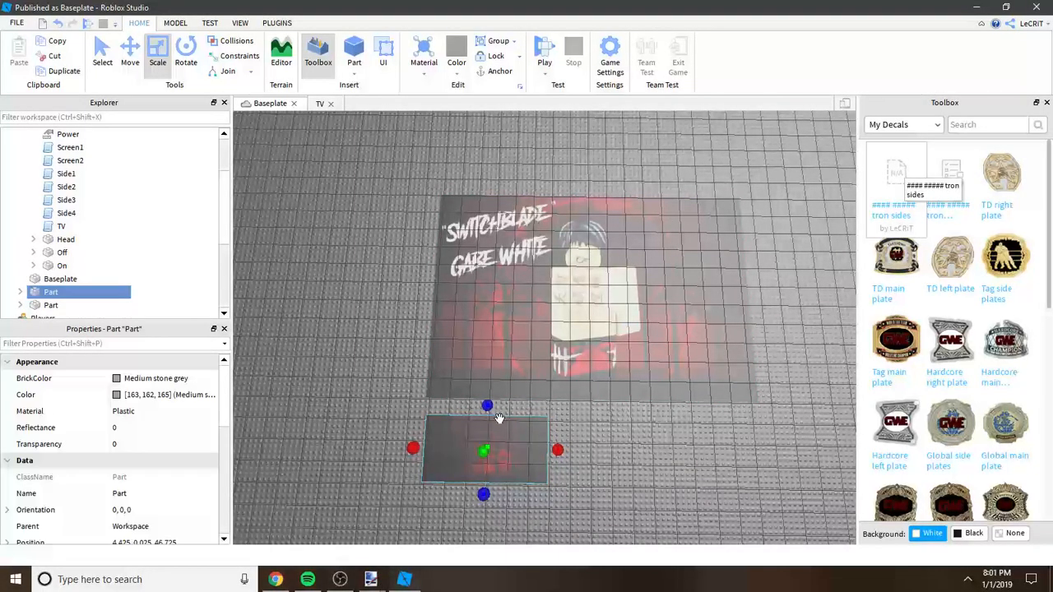
Step: Move the tron sides panel next to the header panel and scale it to the header panel's height
click(130, 53)
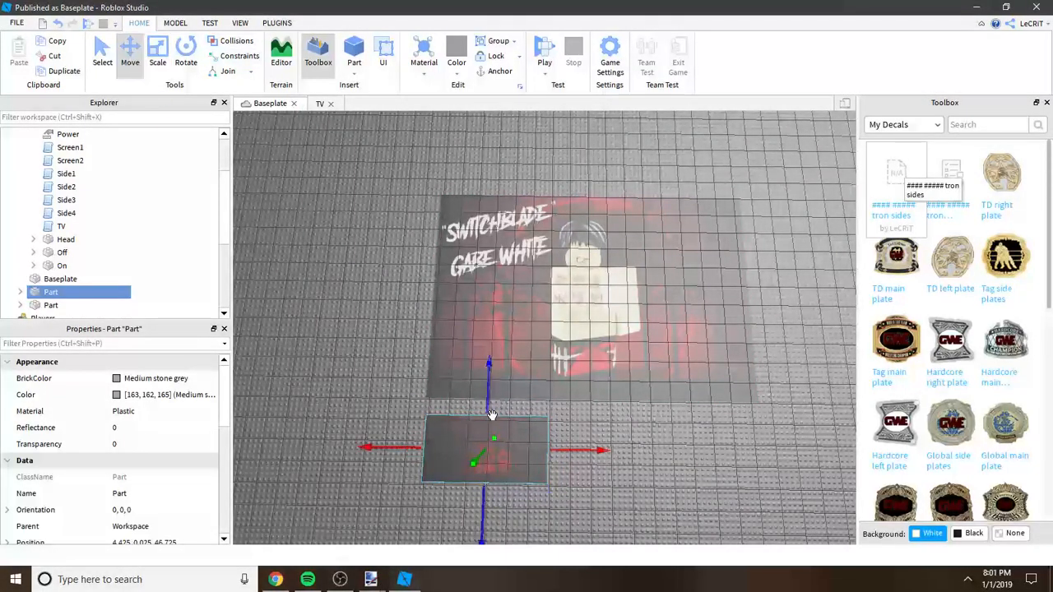
mouse_move(397, 447)
mouse_down()
mouse_move(379, 438)
mouse_move(401, 439)
mouse_up()
key(a)
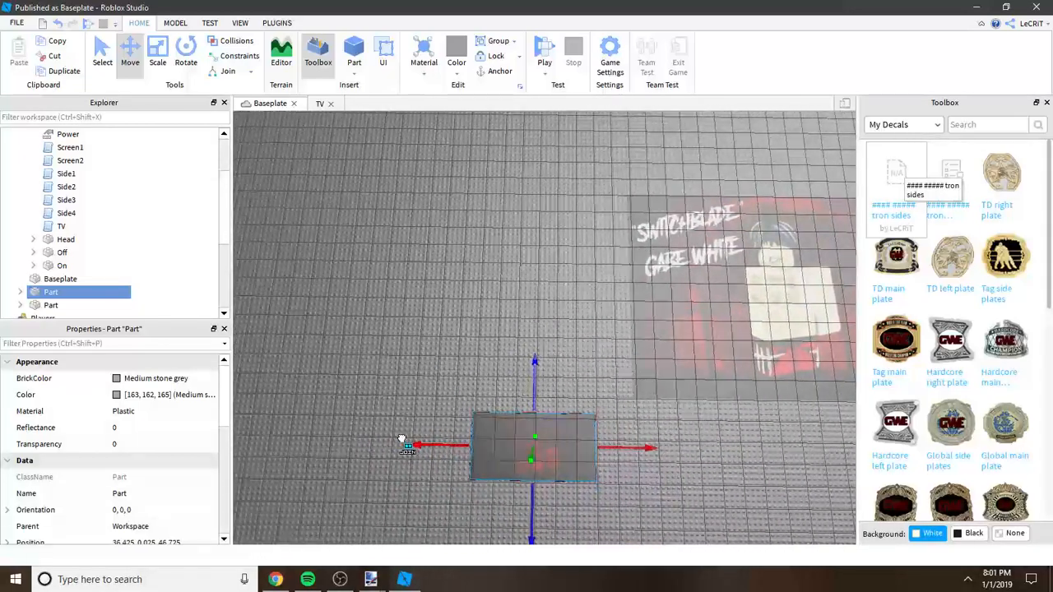
drag(531, 392, 568, 183)
click(168, 55)
click(661, 139)
key(d)
right_drag(660, 139, 551, 229)
Step: Select the tron header decal under its part and copy the ID number from its Texture property
click(552, 228)
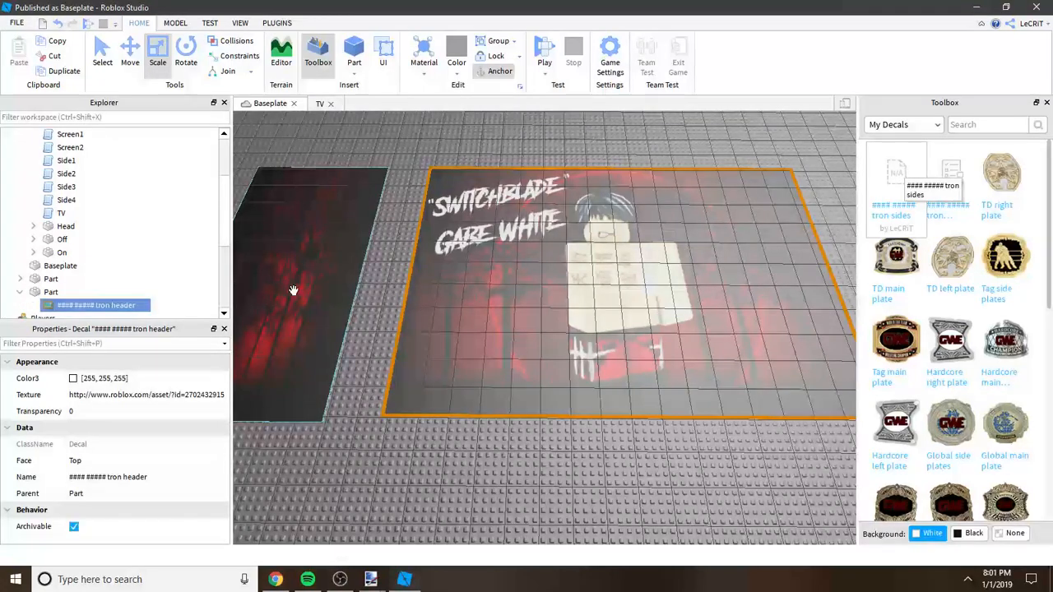
double_click(205, 396)
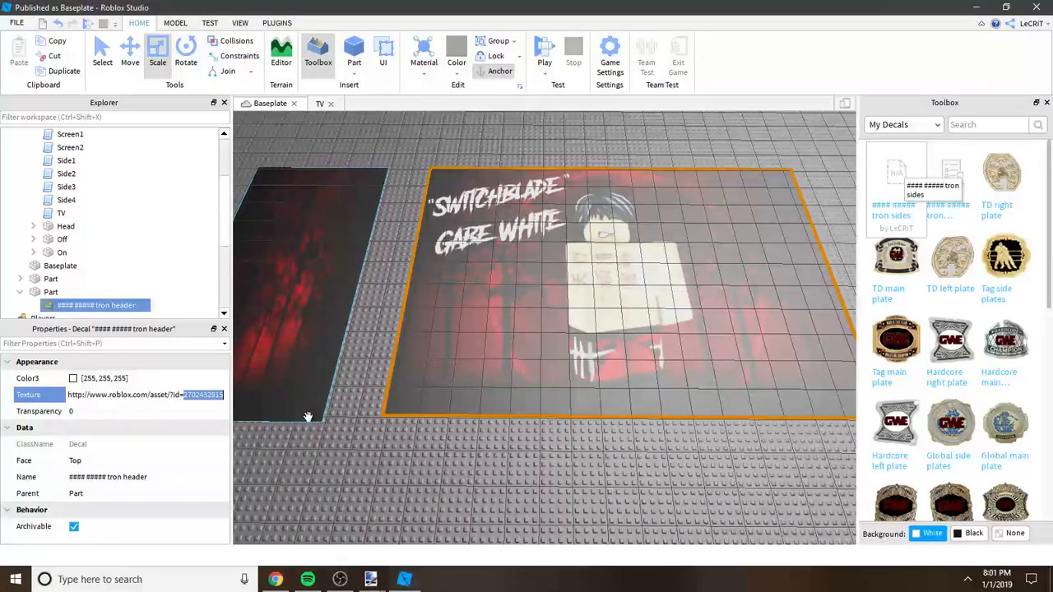
click(58, 213)
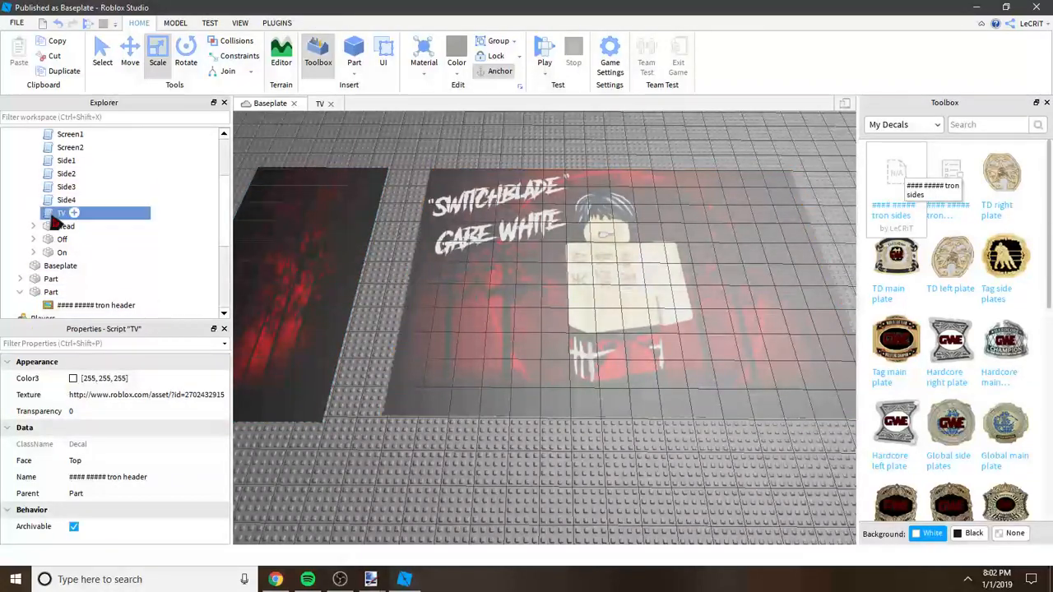
click(494, 315)
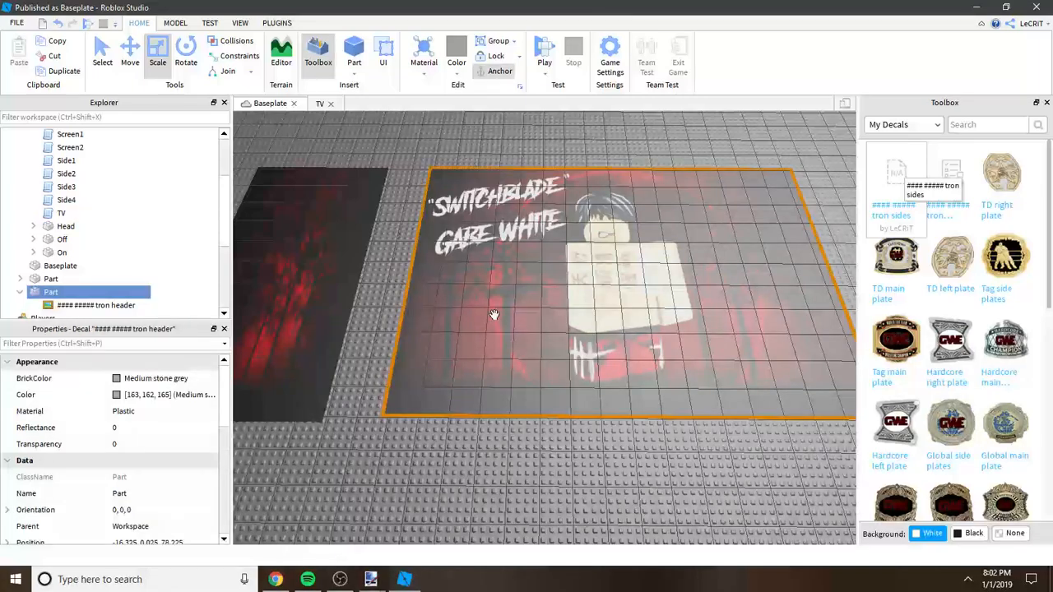
click(96, 305)
click(211, 395)
double_click(211, 396)
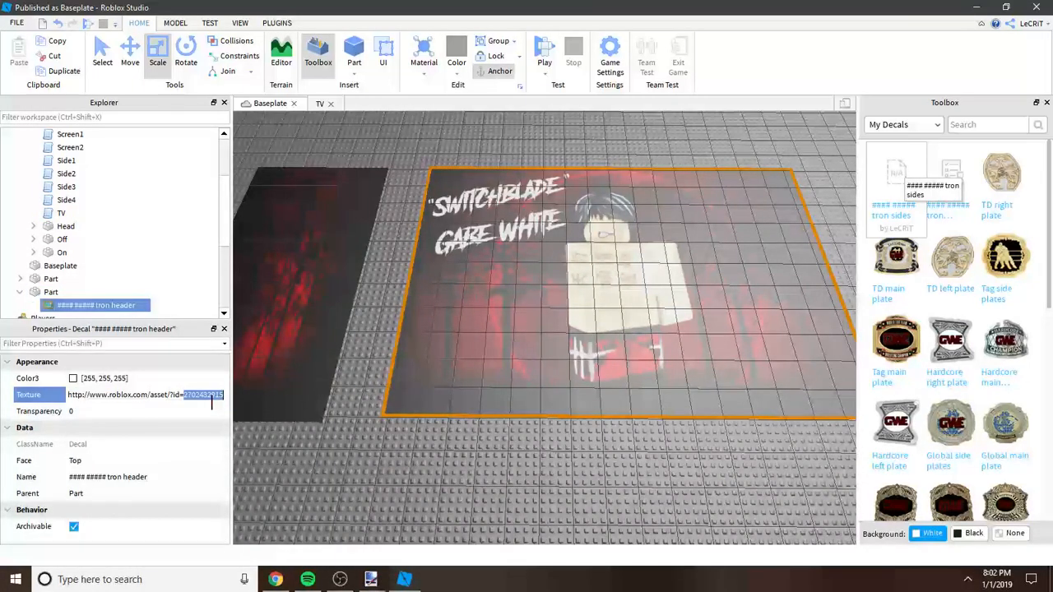
click(223, 401)
triple_click(222, 401)
double_click(223, 400)
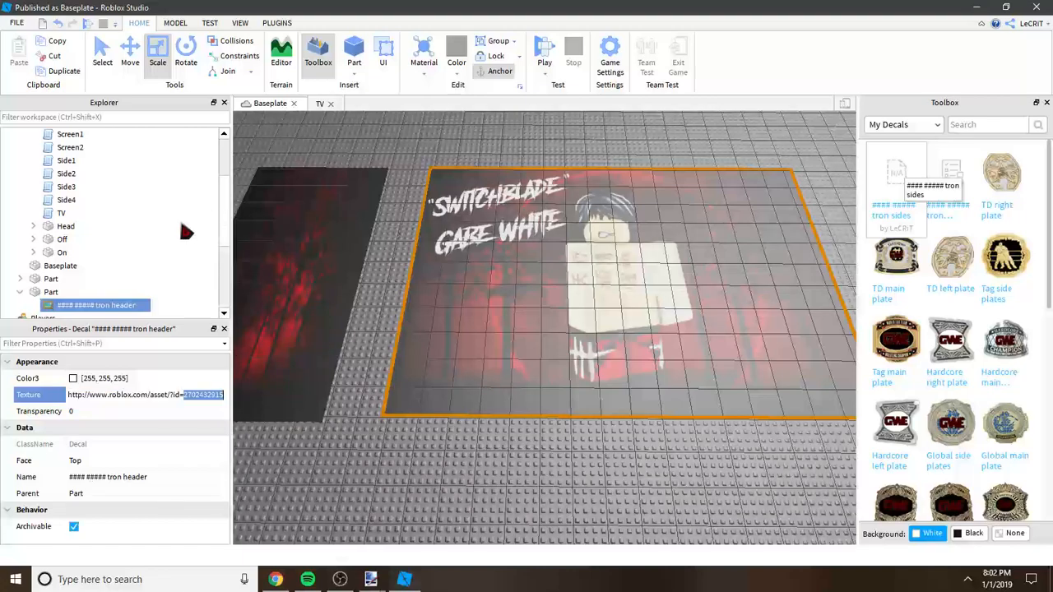
click(62, 213)
click(321, 104)
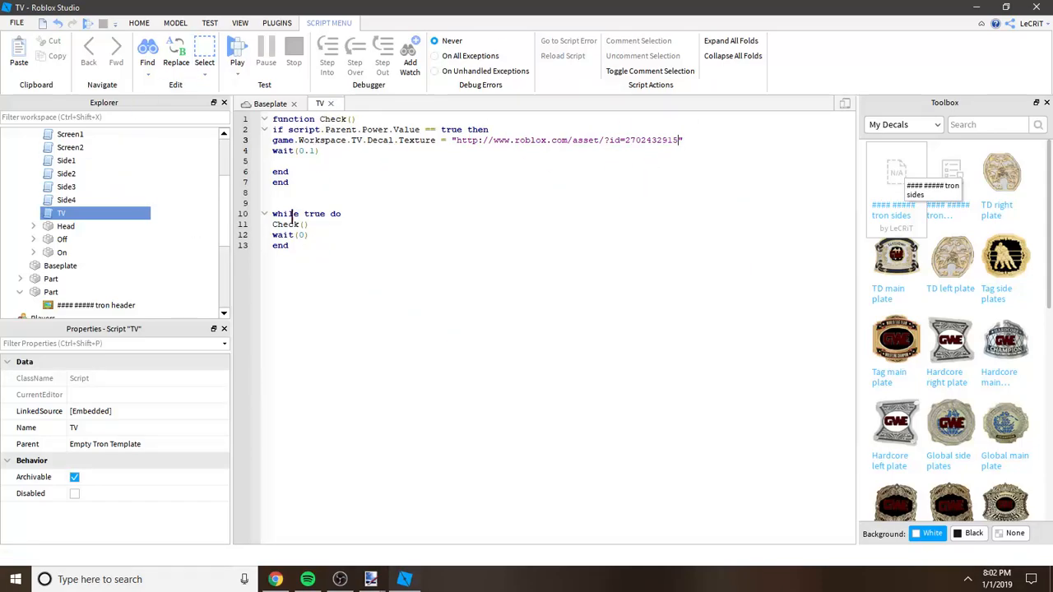
click(334, 105)
Step: Select the tron sides decal under its part and copy the ID number from its Texture property
click(334, 264)
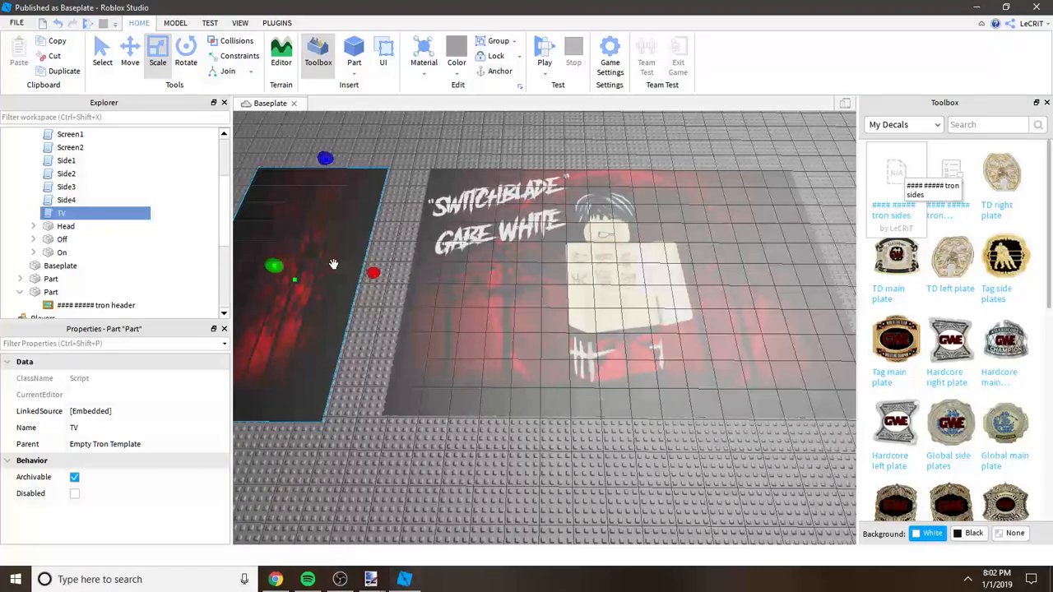
click(152, 291)
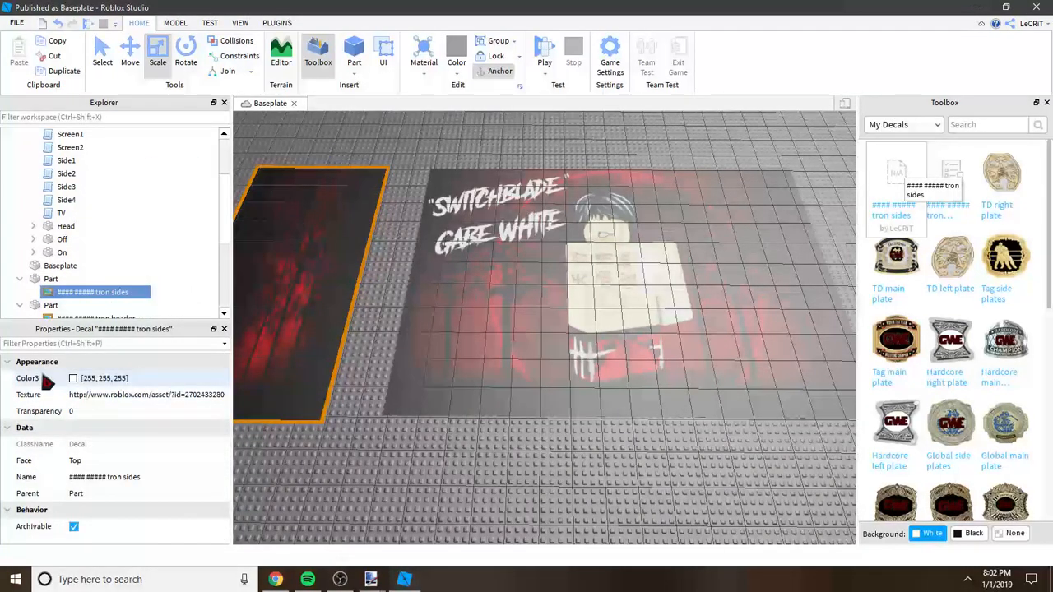
double_click(206, 395)
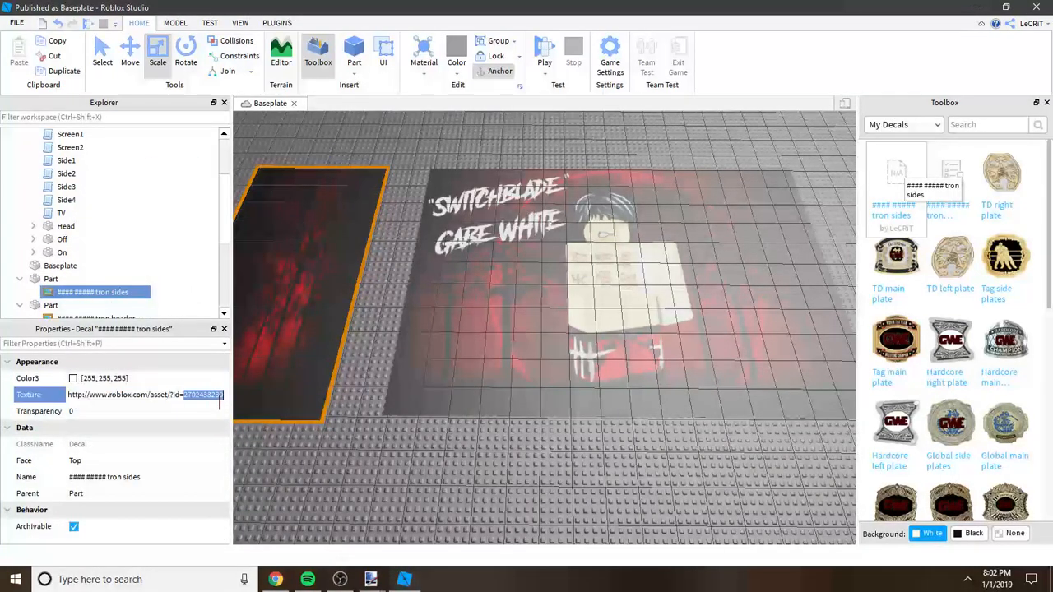
double_click(67, 200)
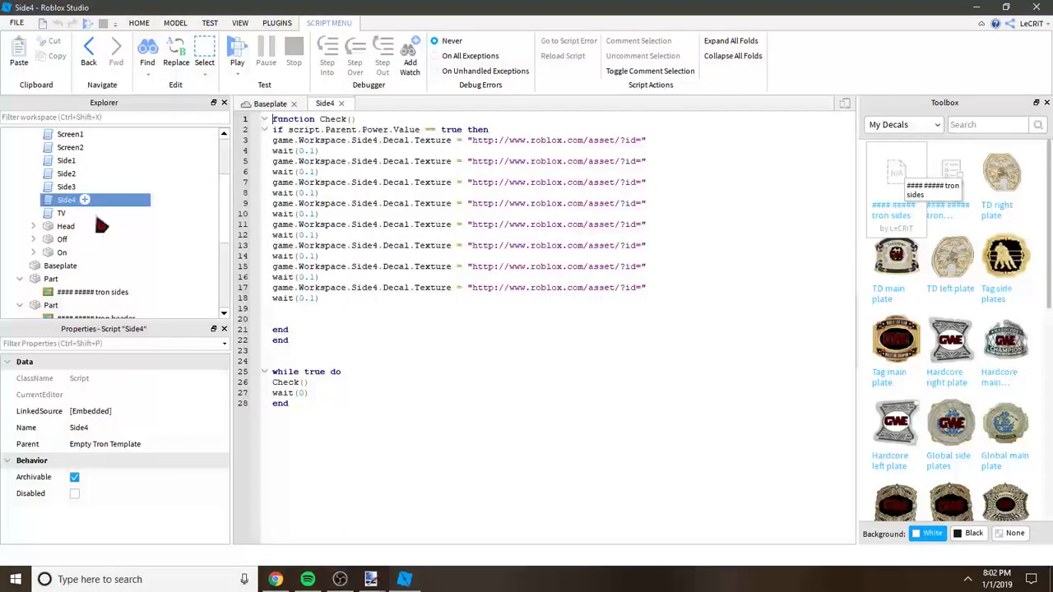
click(311, 320)
key(Down)
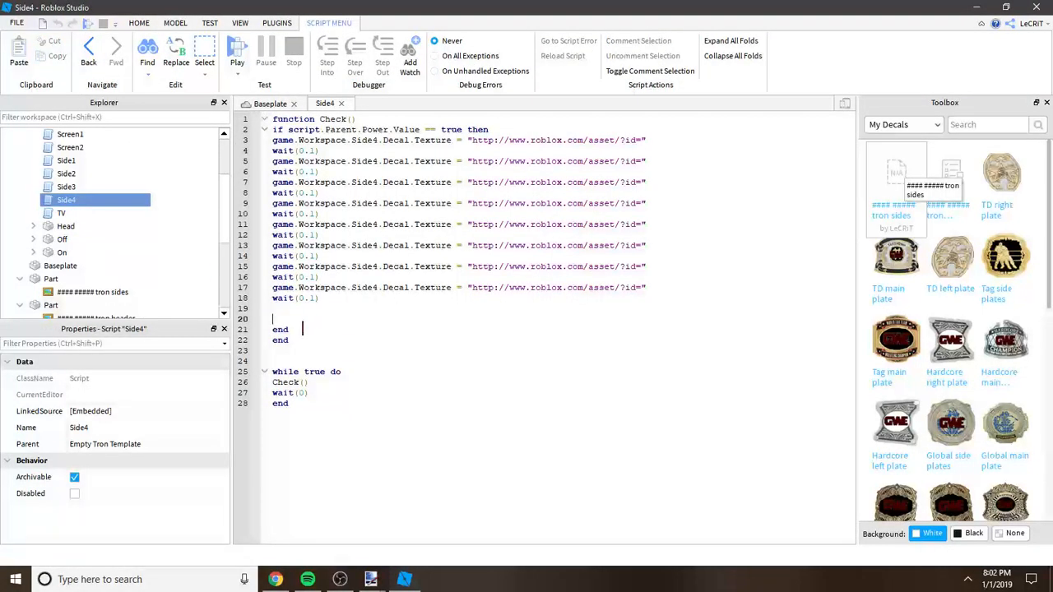
drag(288, 324, 270, 162)
key(BackSpace)
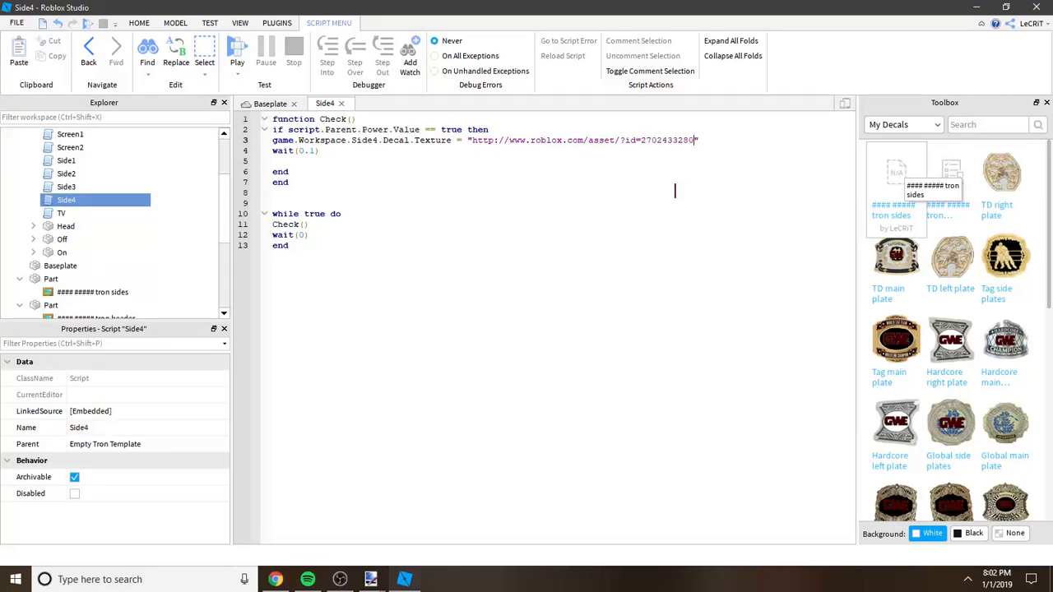
Step: Replace the entire Side3 script with a copy of the Side4 code, changing the line 3 reference to Side3
drag(300, 249, 274, 119)
key(ctrl+c)
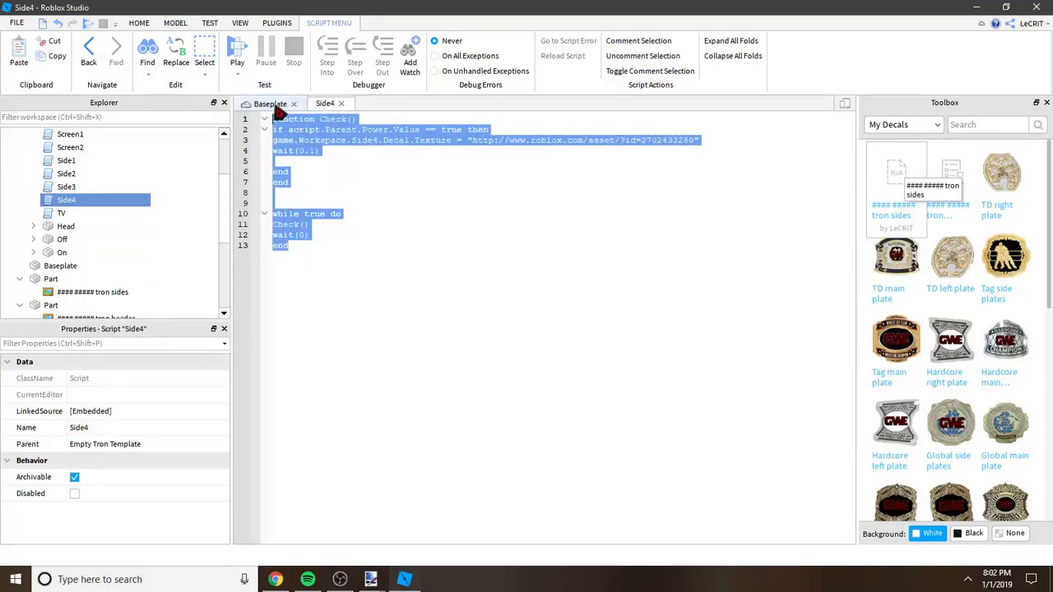
click(66, 187)
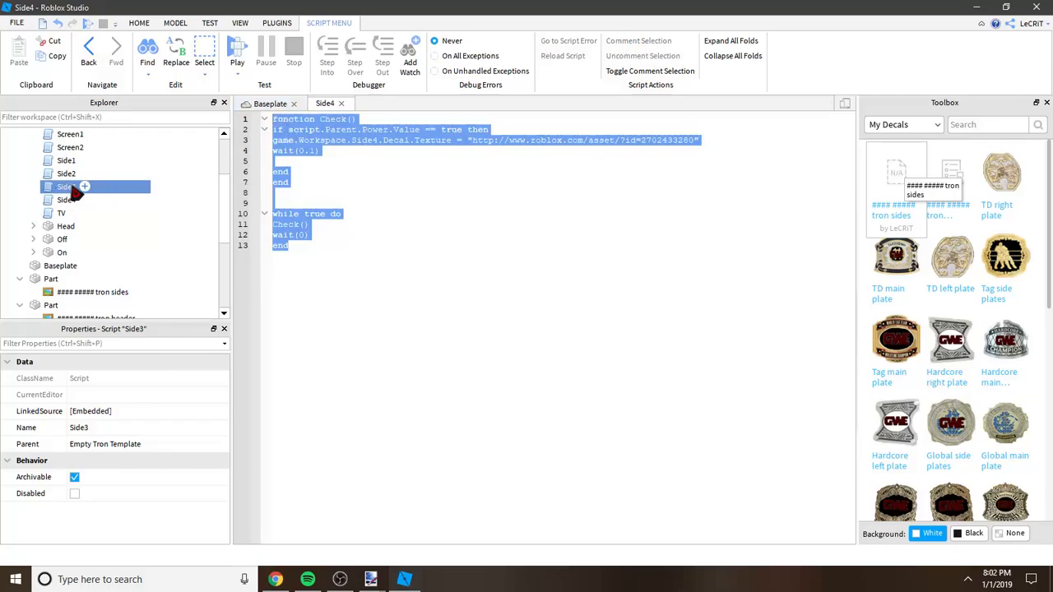
double_click(71, 190)
drag(384, 419, 206, 100)
key(BackSpace)
key(ctrl+v)
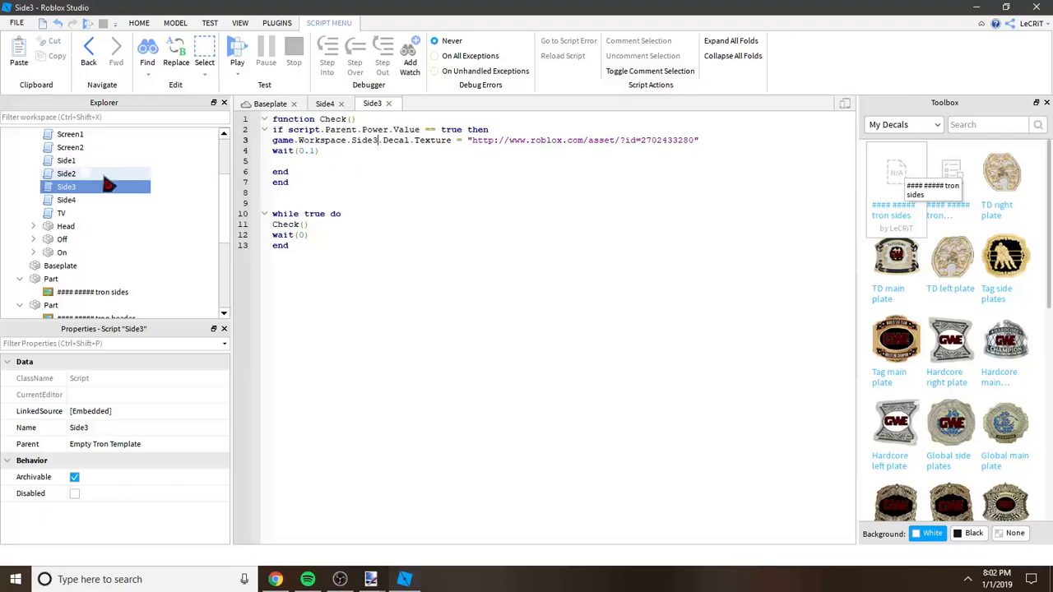
Step: Replace the entire Side2 script with the copied Side4 code, change the line 3 reference to Side2, and close the other side scripts
double_click(66, 173)
click(340, 103)
click(341, 104)
key(ctrl+a)
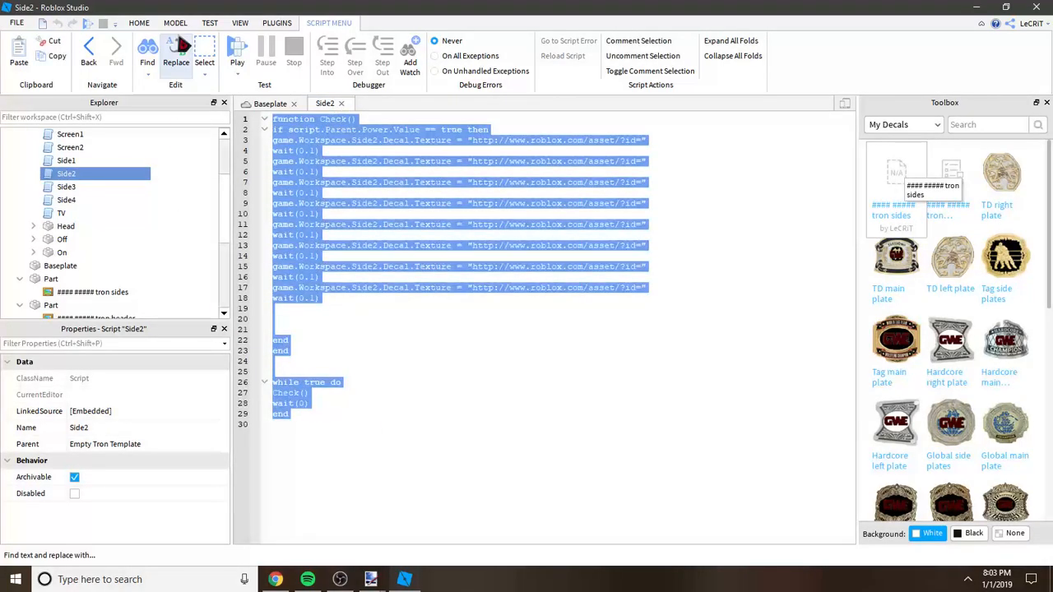
key(BackSpace)
key(ctrl+v)
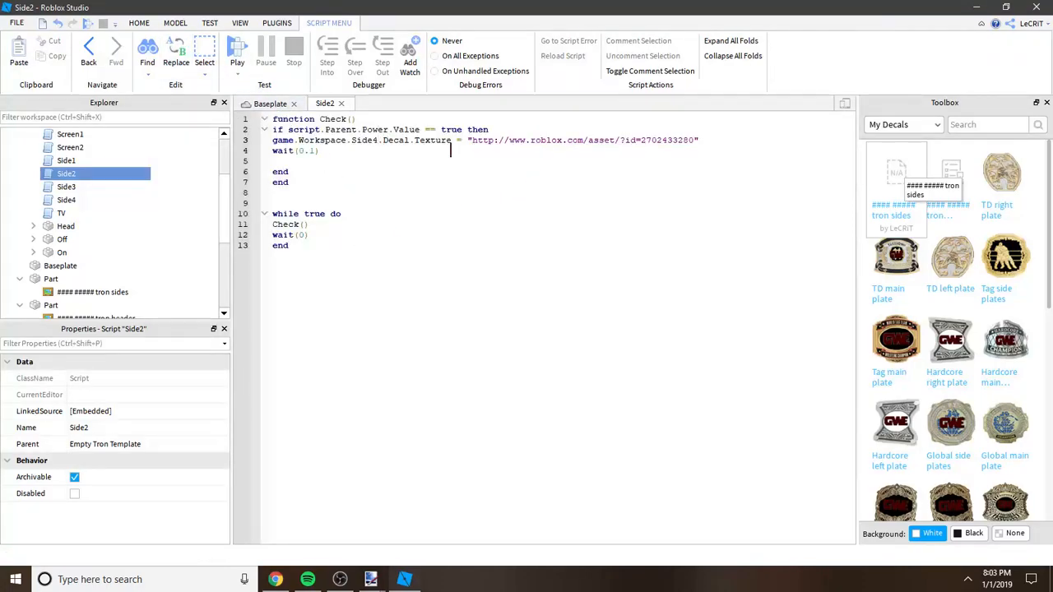
key(BackSpace)
text(2)
Step: Replace the entire Side1 script with the copied Side4 code, change the line 3 reference to Side1, and close the script
double_click(66, 161)
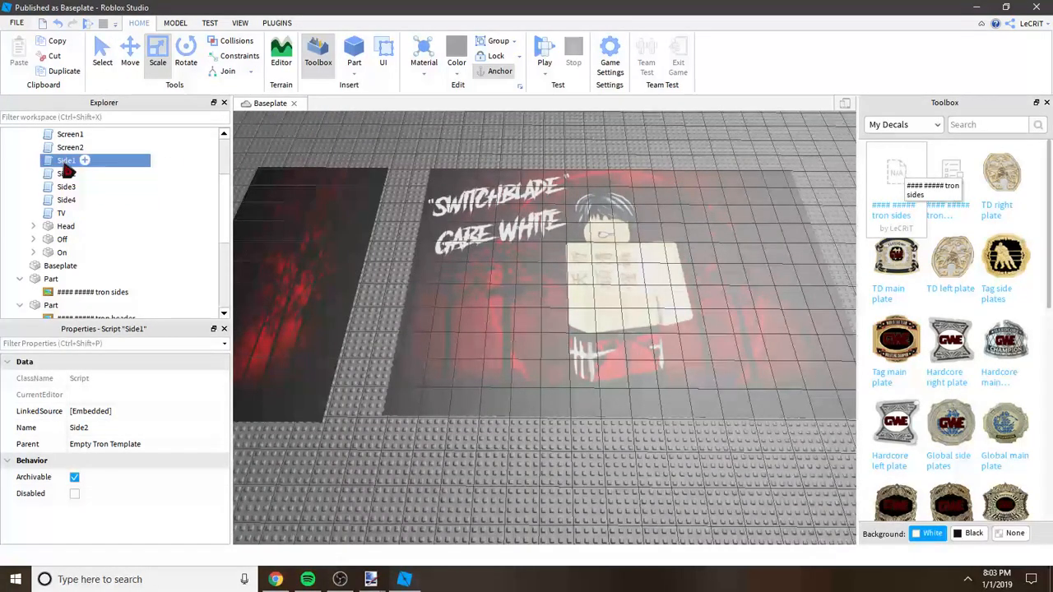
key(ctrl+a)
key(ctrl+v)
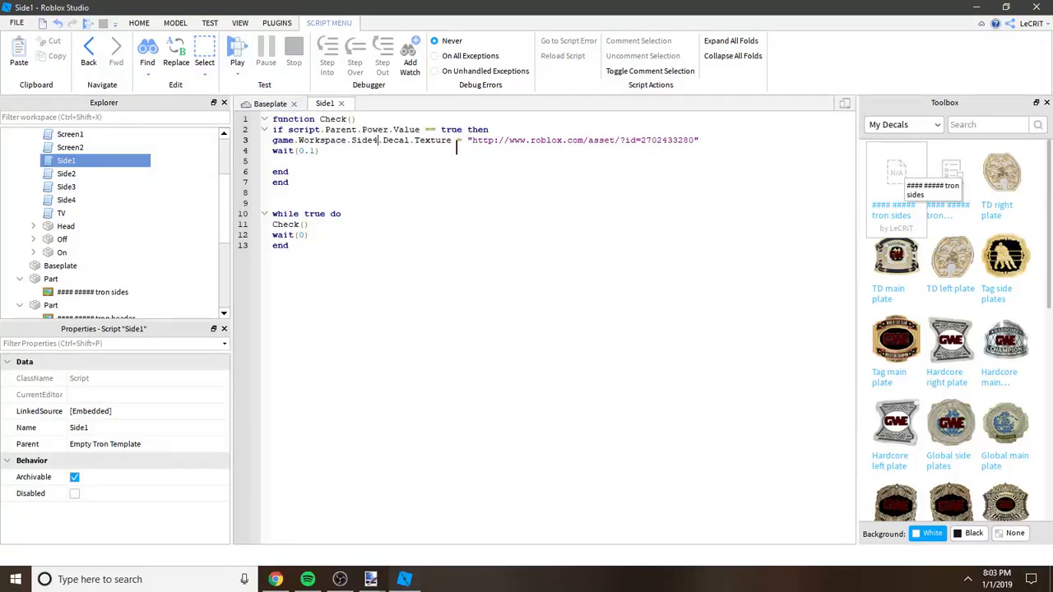
key(BackSpace)
text(1)
click(340, 104)
Step: Open the Screen2 and Screen1 scripts, replace all of Screen1 with the copied Side4 code, and change its line 3 reference to Screen1
double_click(69, 147)
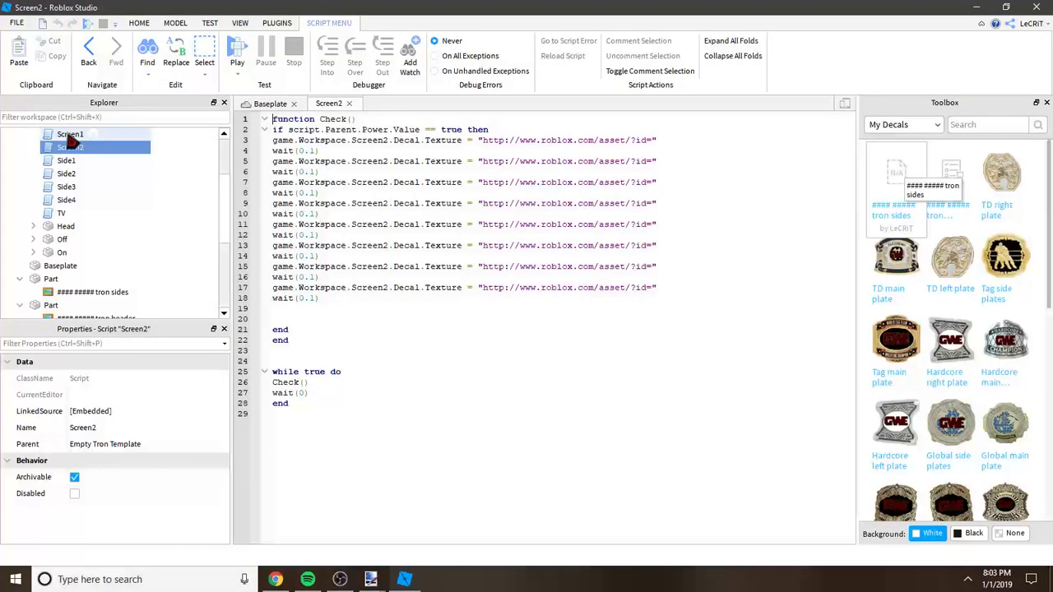
double_click(70, 135)
scroll(224, 174, up, 2)
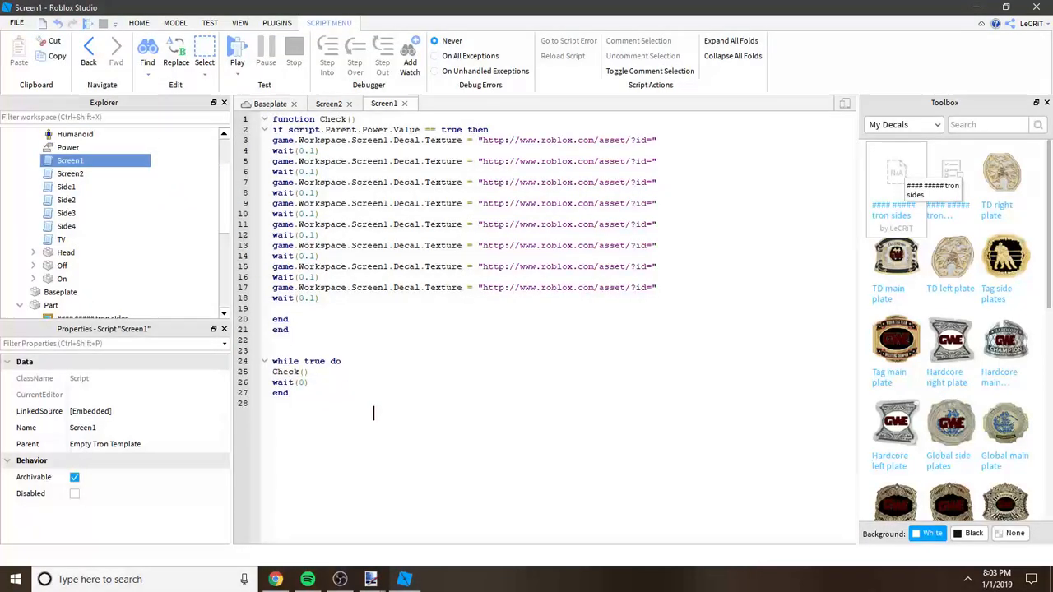
key(ctrl+a)
key(ctrl+v)
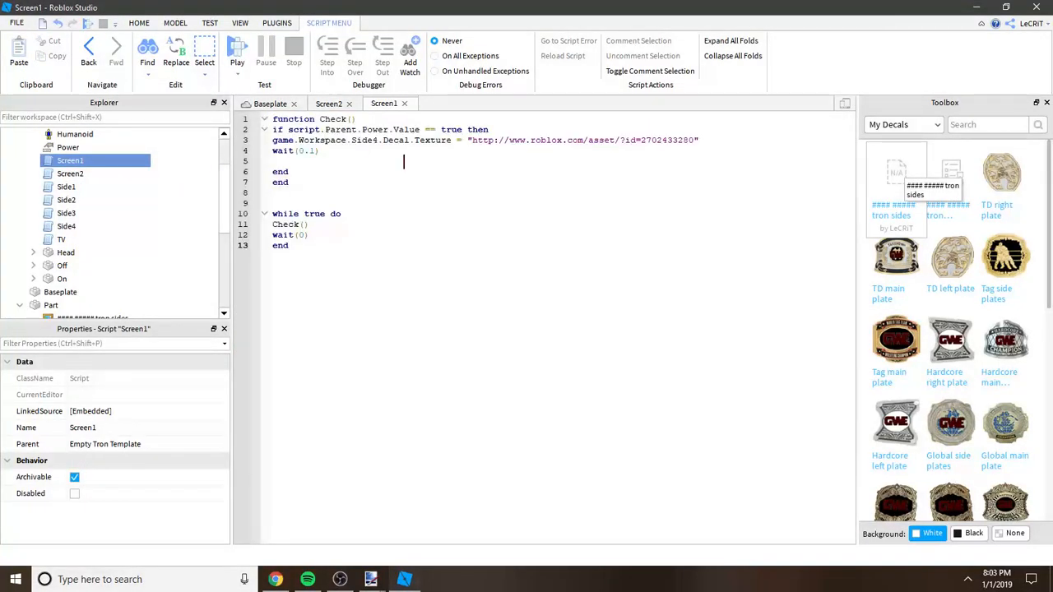
key(BackSpace)
key(BackSpace)
key(BackSpace)
key(BackSpace)
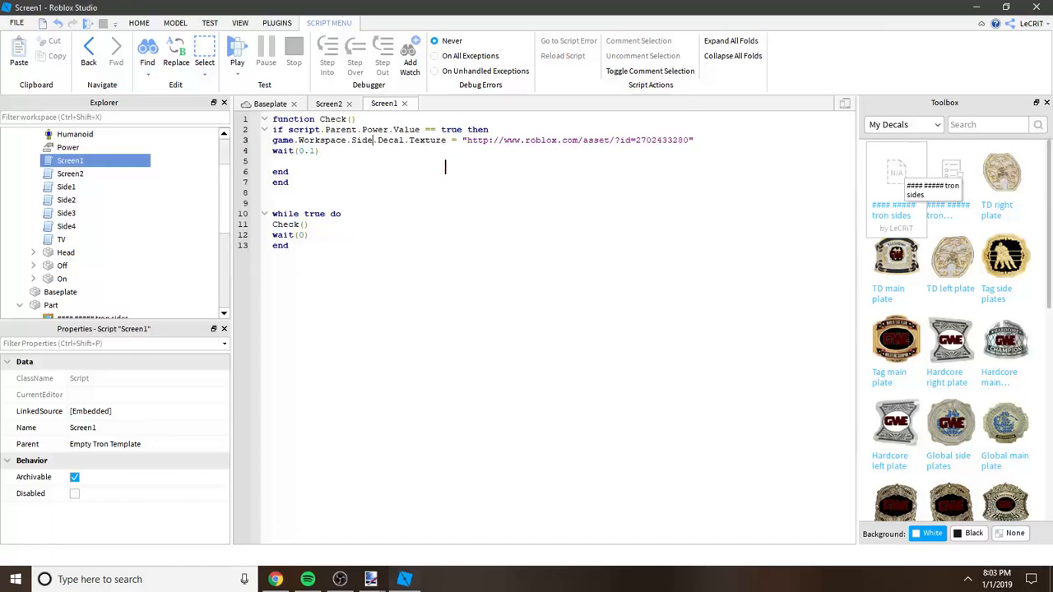
text(cr)
text(een1)
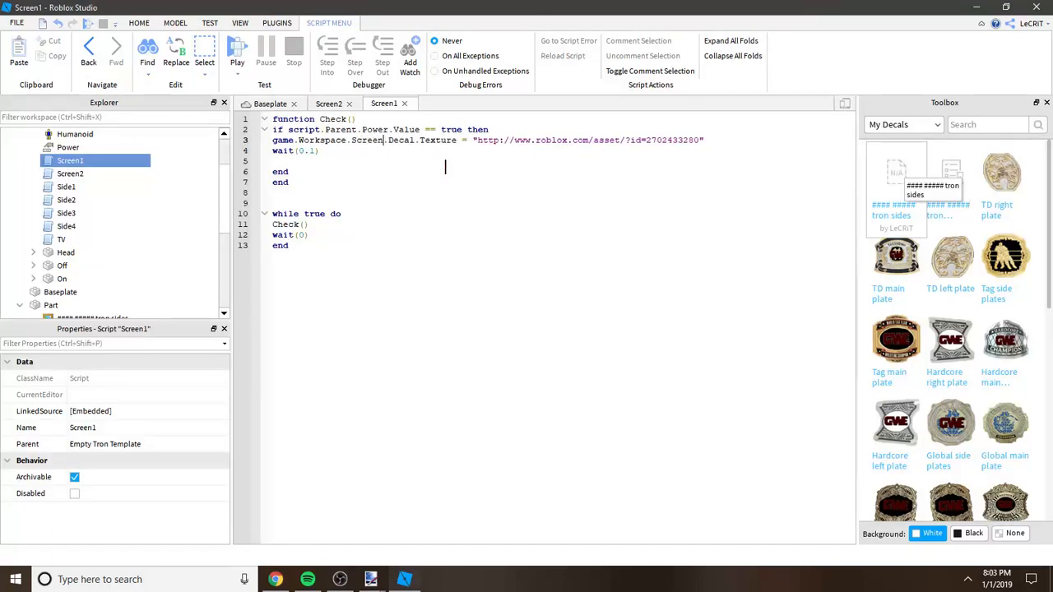
text(1)
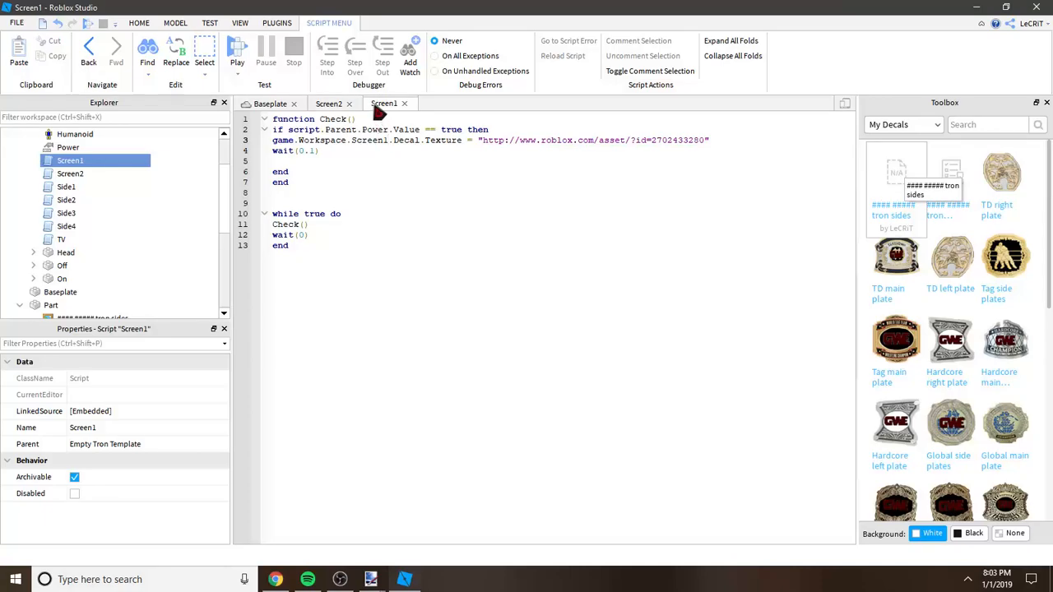
click(406, 103)
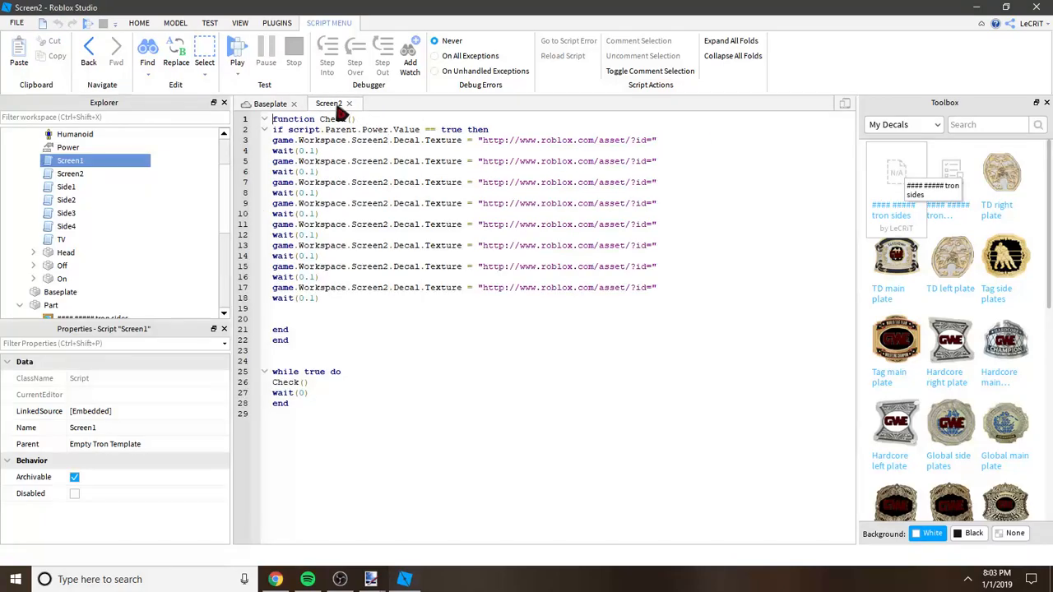
Step: Replace the entire Screen2 script with the copied Side4 code, change the line 3 reference to Screen2, and close the script
drag(367, 416, 96, 26)
key(Delete)
key(ctrl+v)
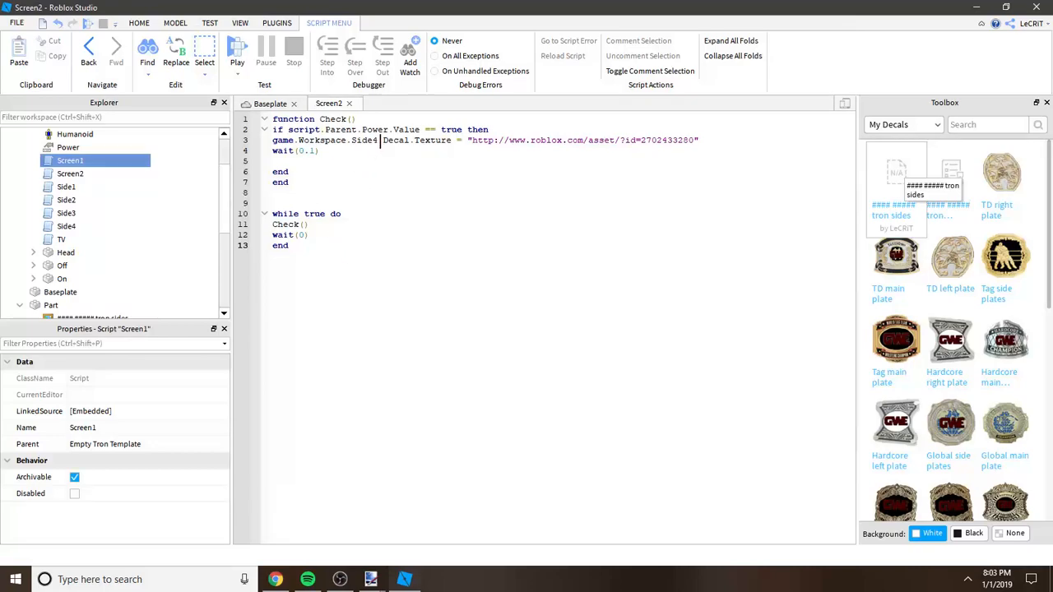
key(BackSpace)
key(BackSpace)
key(BackSpace)
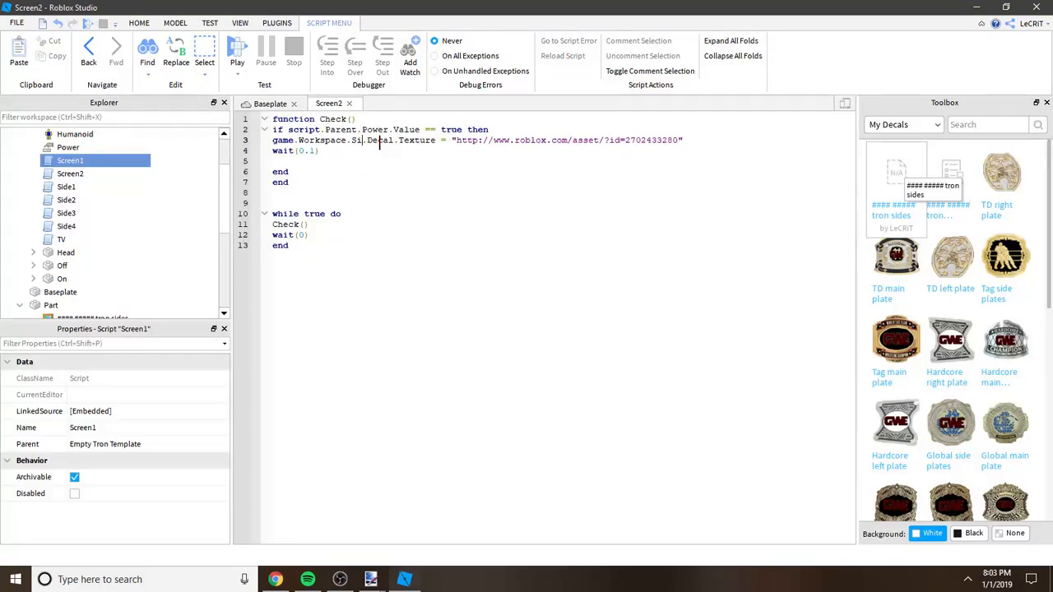
text(reen2)
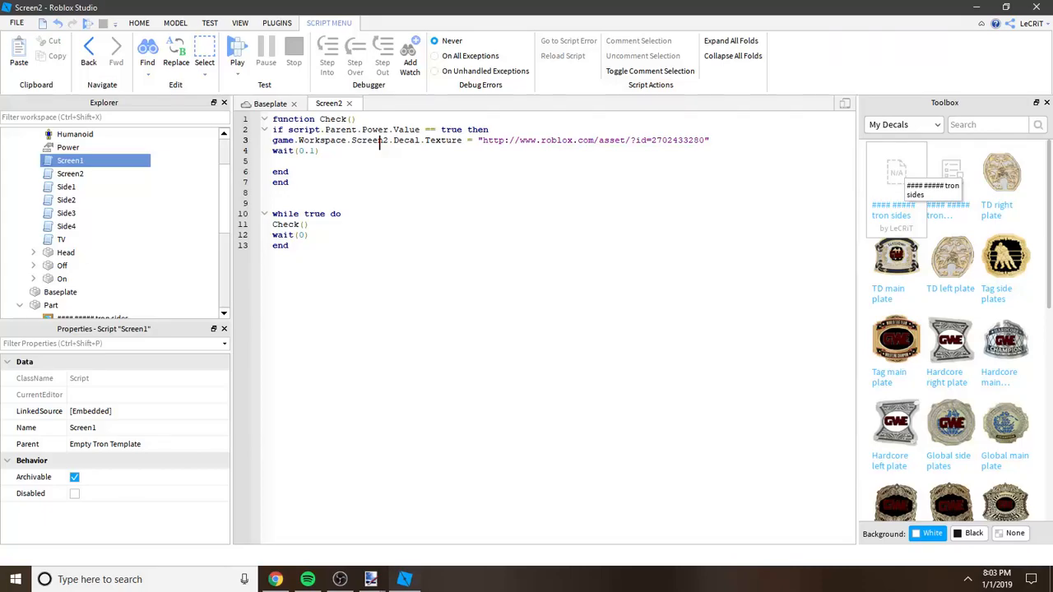
click(349, 104)
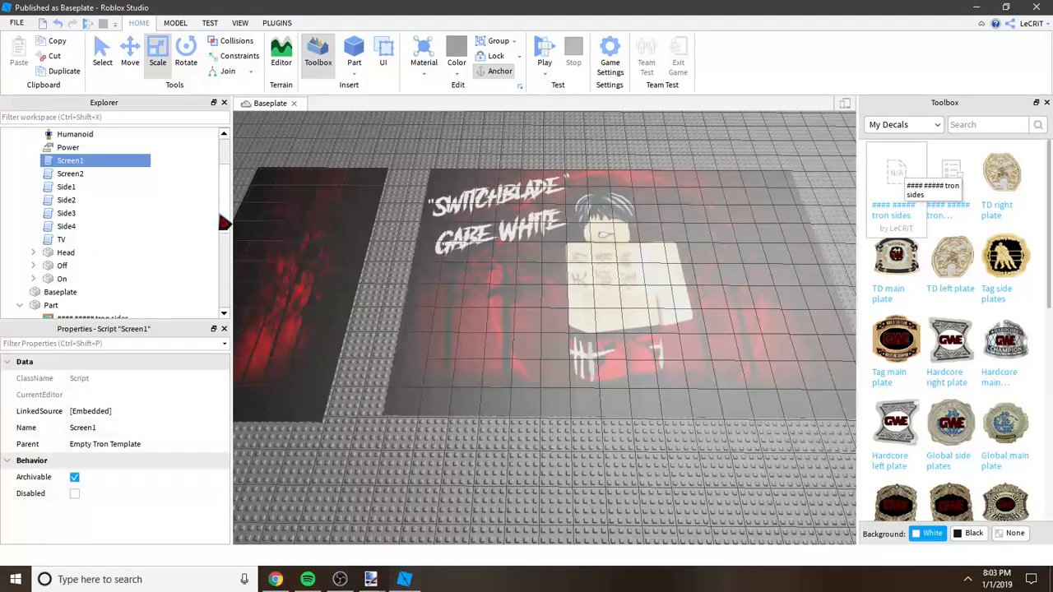
click(290, 580)
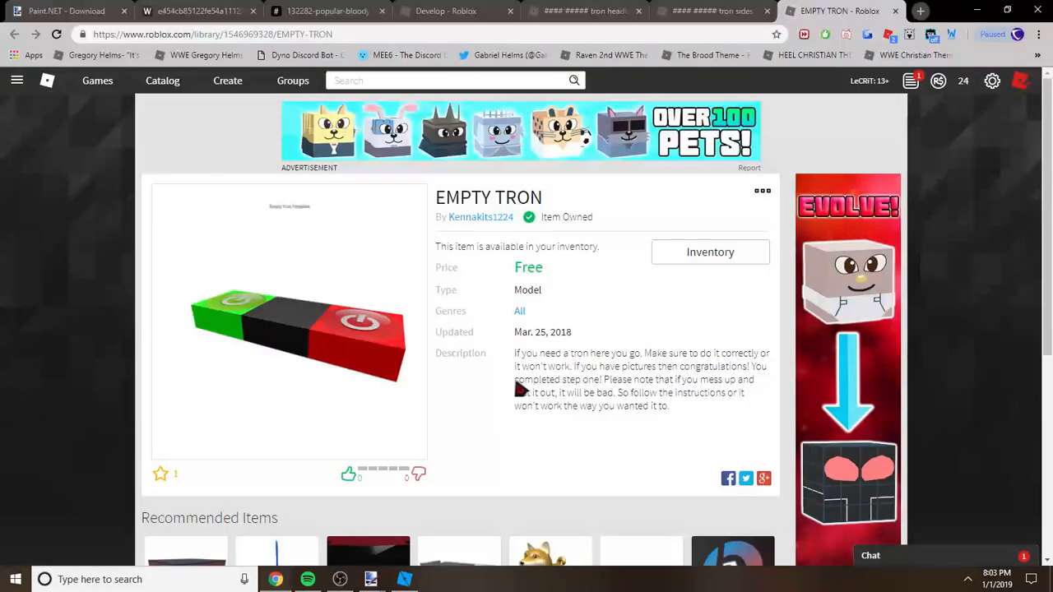
click(1037, 55)
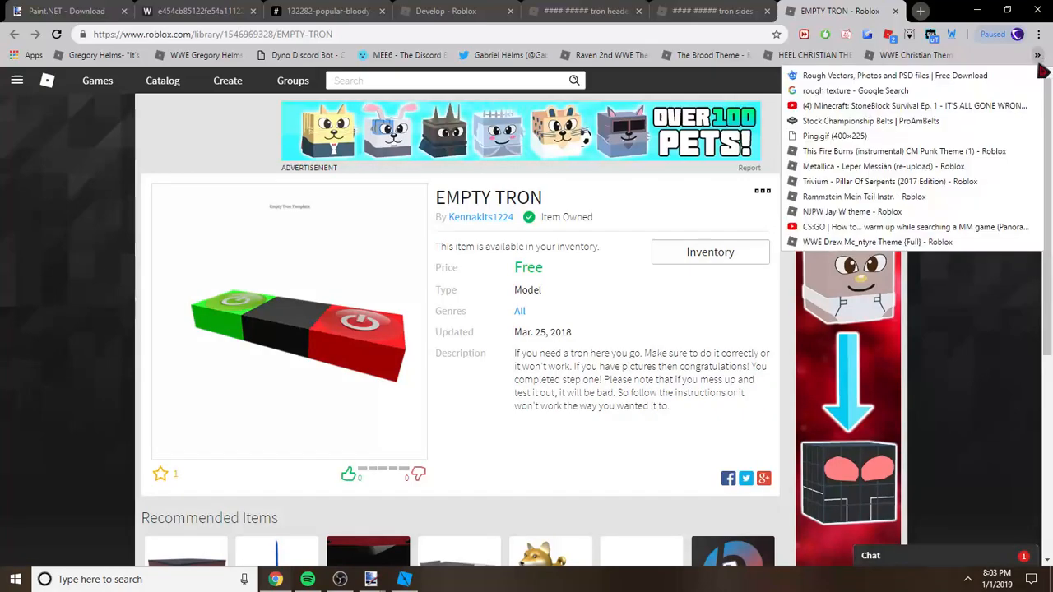
click(855, 212)
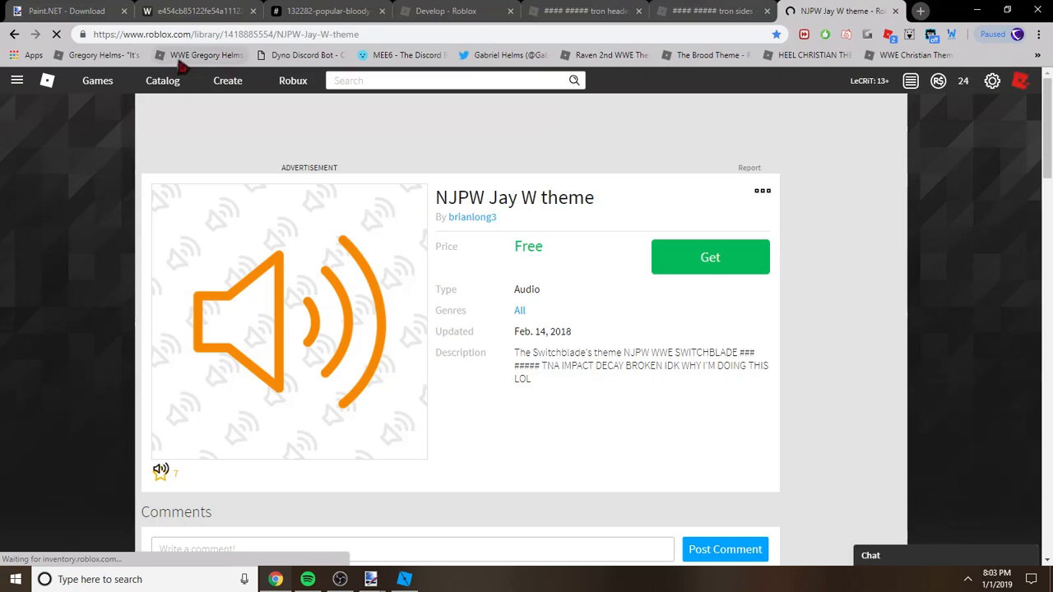
drag(448, 201, 603, 206)
click(567, 246)
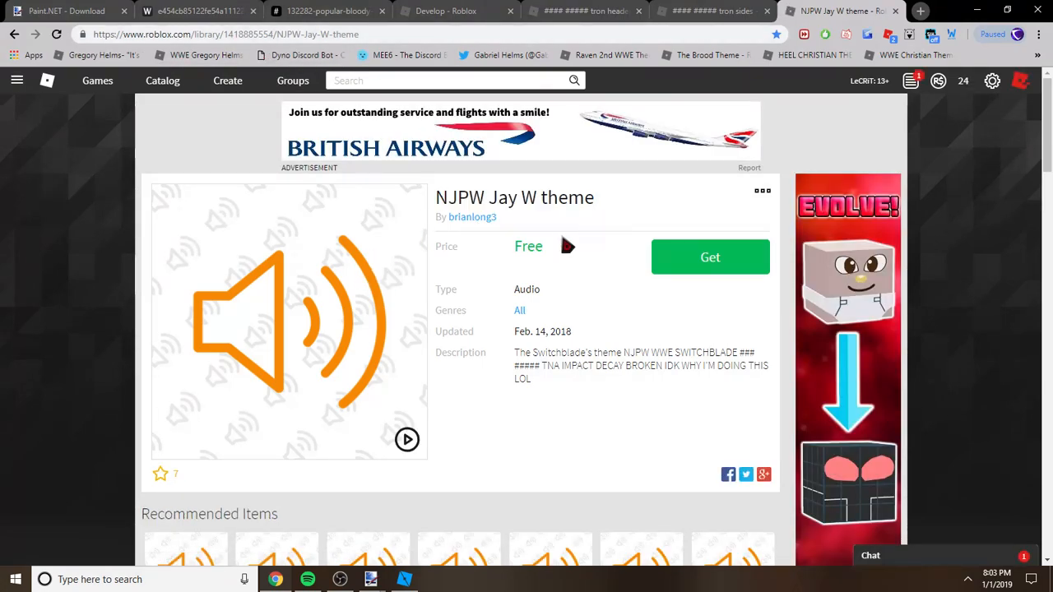
double_click(234, 34)
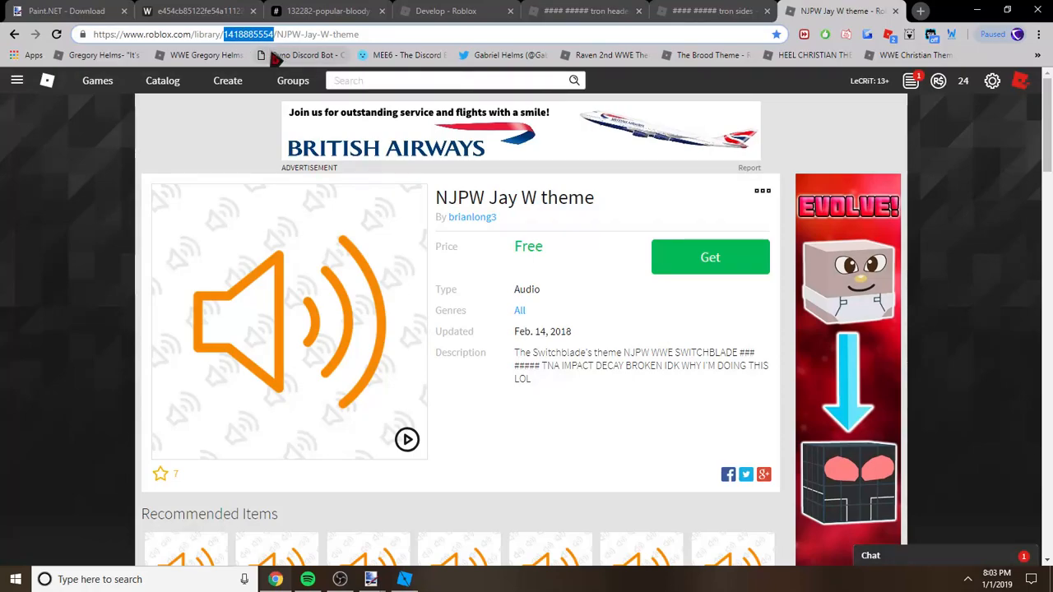
click(553, 343)
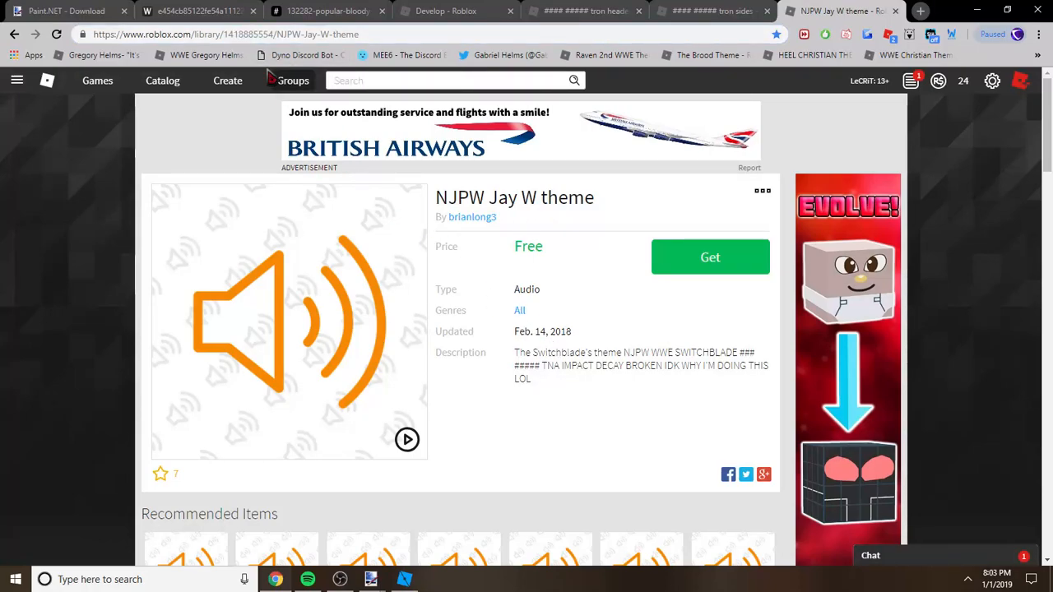
double_click(255, 34)
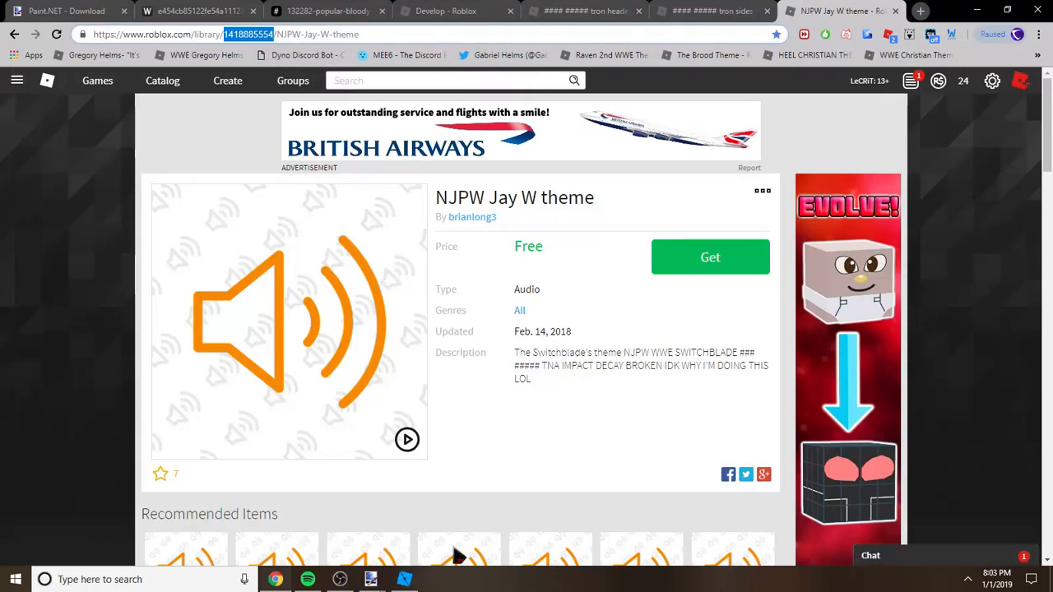
click(404, 579)
scroll(215, 220, up, 2)
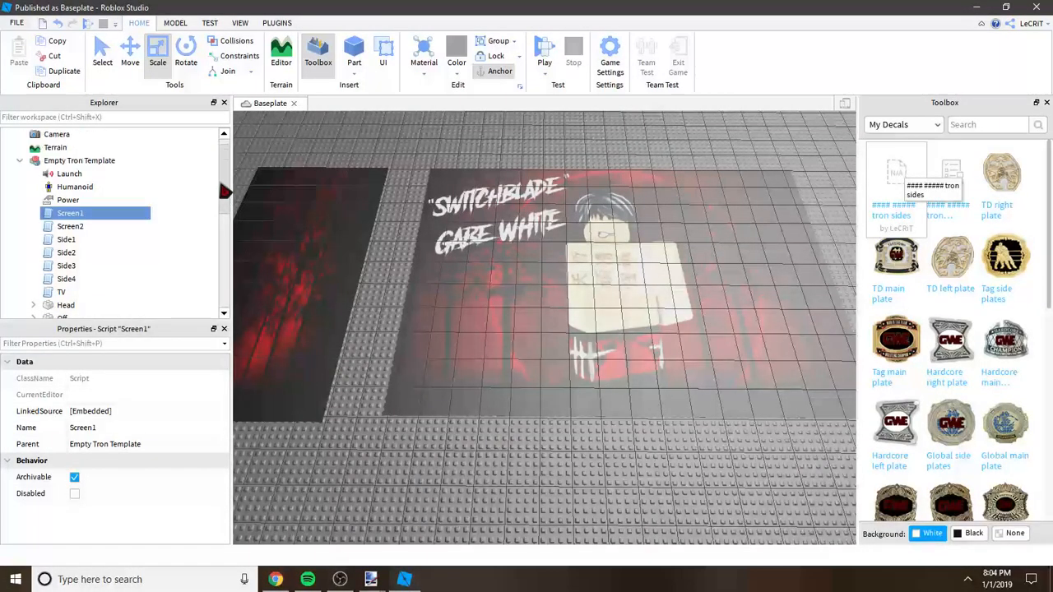
click(70, 187)
drag(224, 395, 221, 477)
click(134, 444)
click(174, 445)
key(ctrl+a)
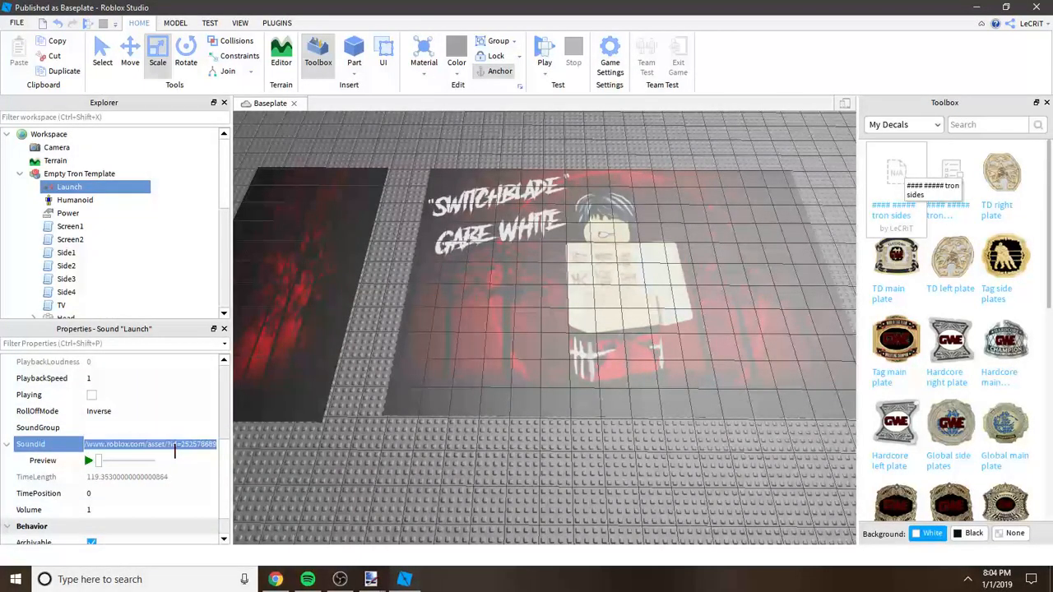
key(BackSpace)
key(ctrl+v)
key(Return)
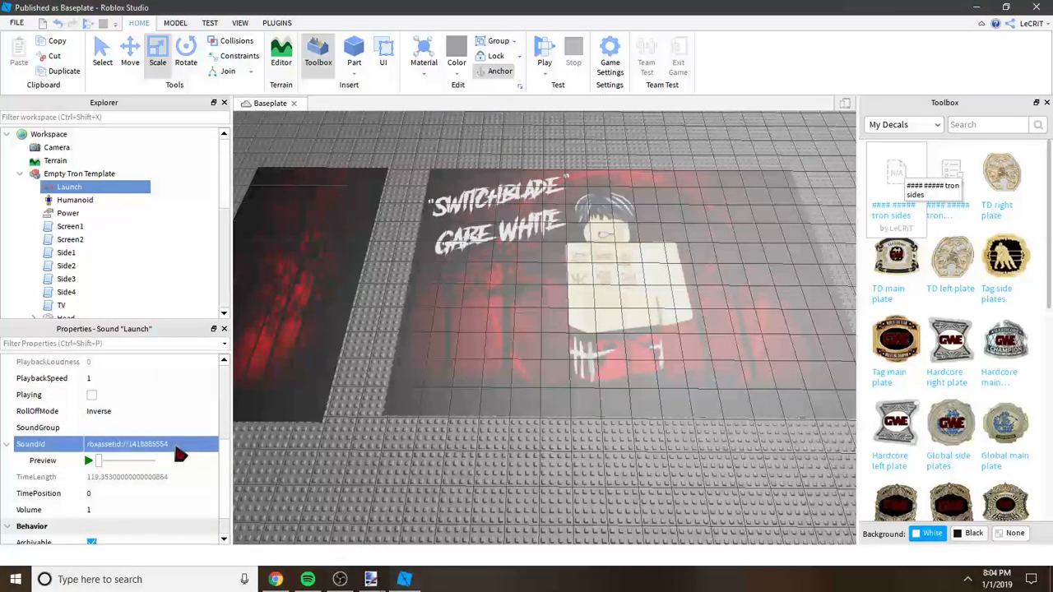
click(89, 462)
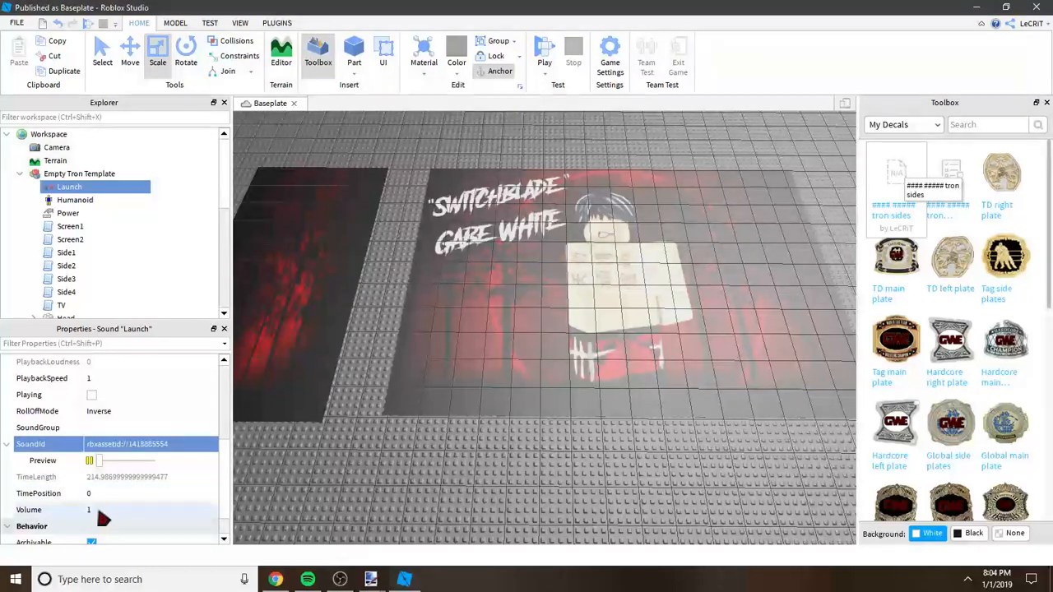
click(90, 461)
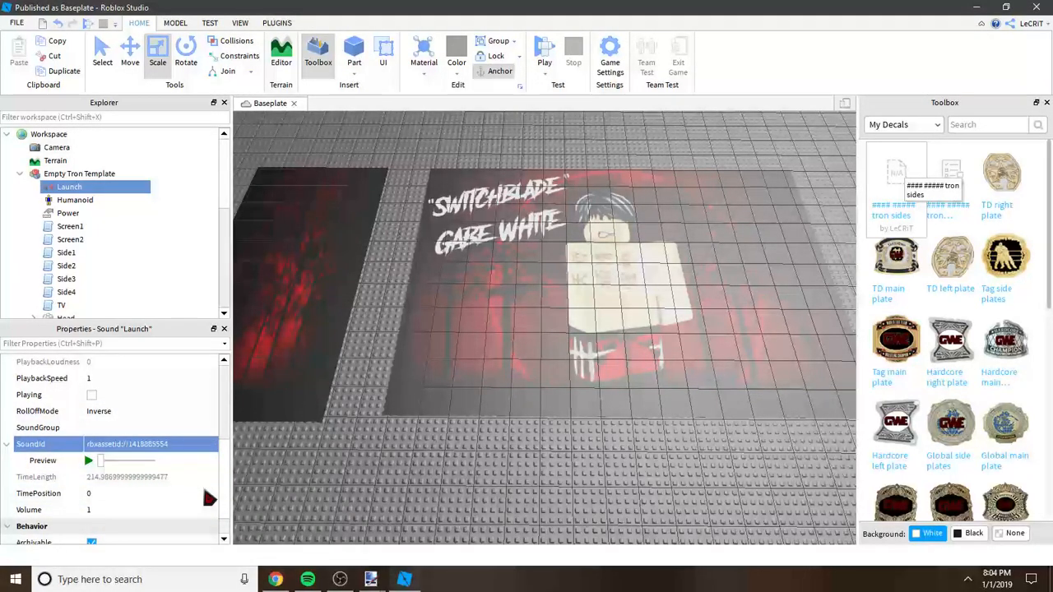
Step: Collapse the Empty Tron Template model and rename it "Gxbe White Tron"
scroll(222, 469, up, 2)
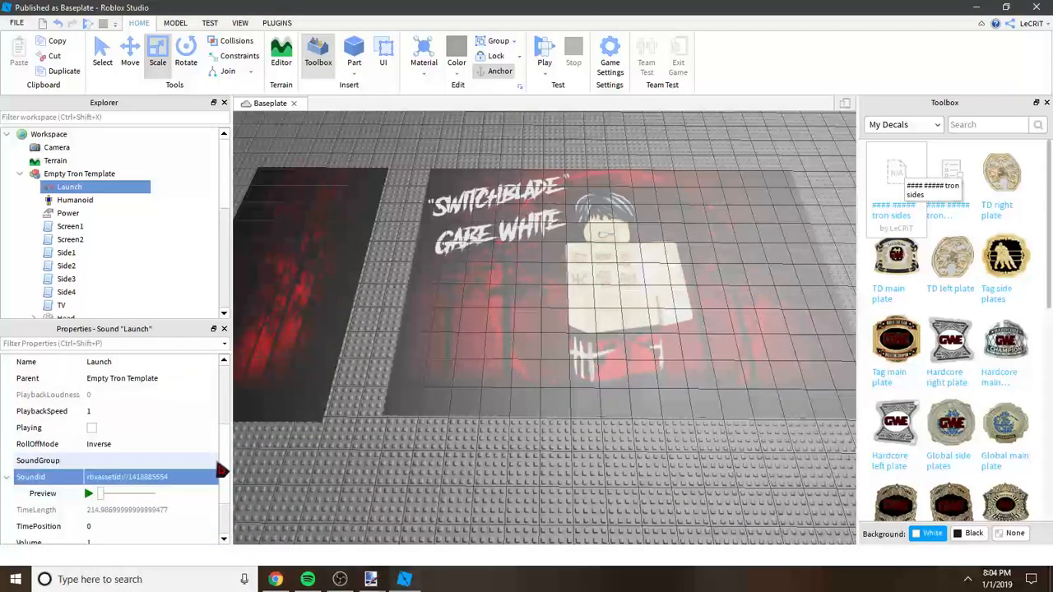
click(20, 173)
click(68, 174)
right_click(64, 176)
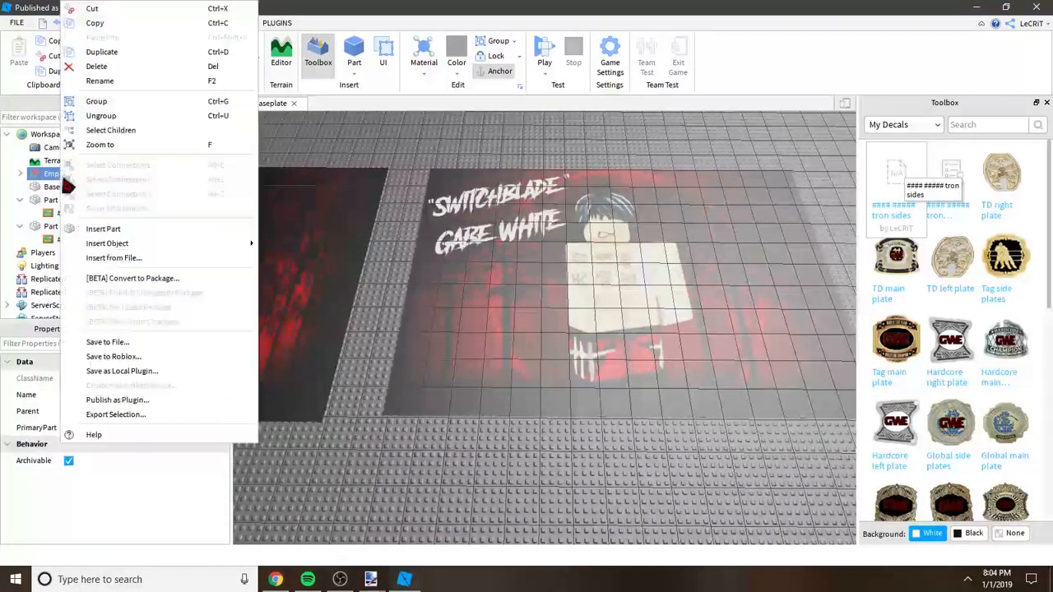
click(106, 82)
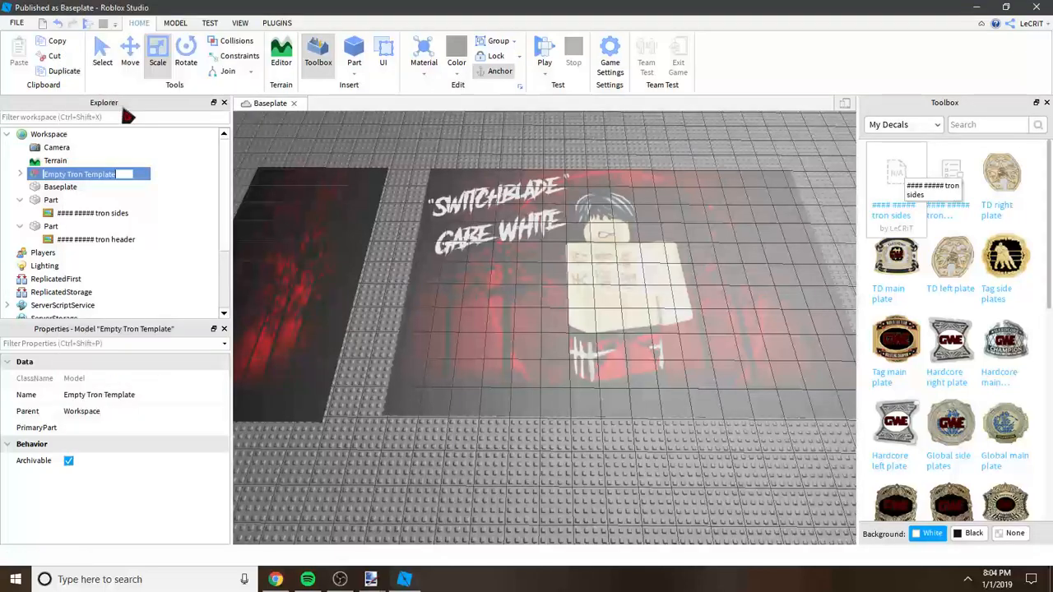
text(Gab)
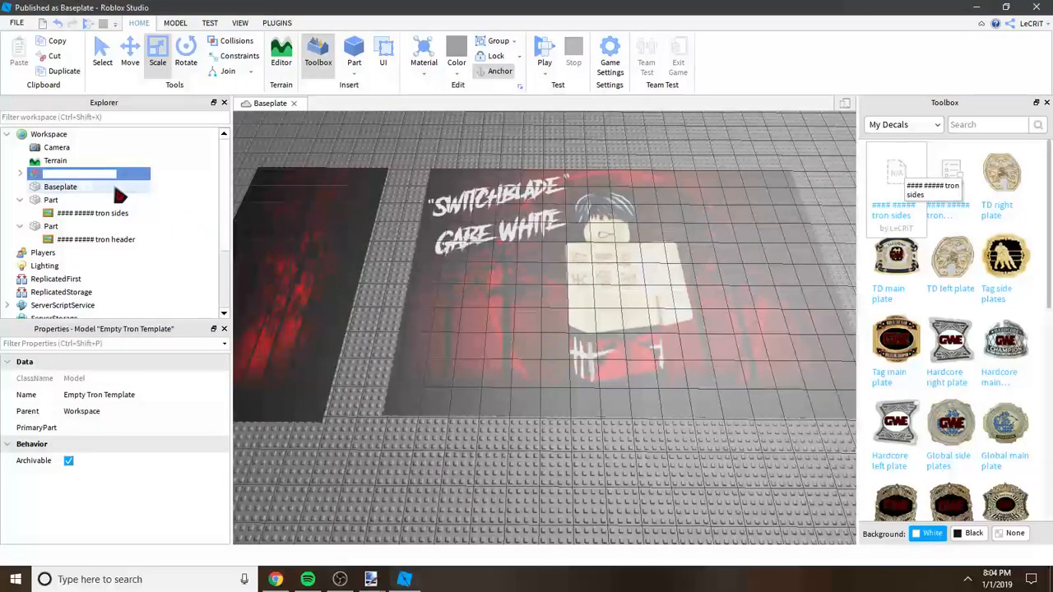
key(BackSpace)
key(BackSpace)
text(xbe White)
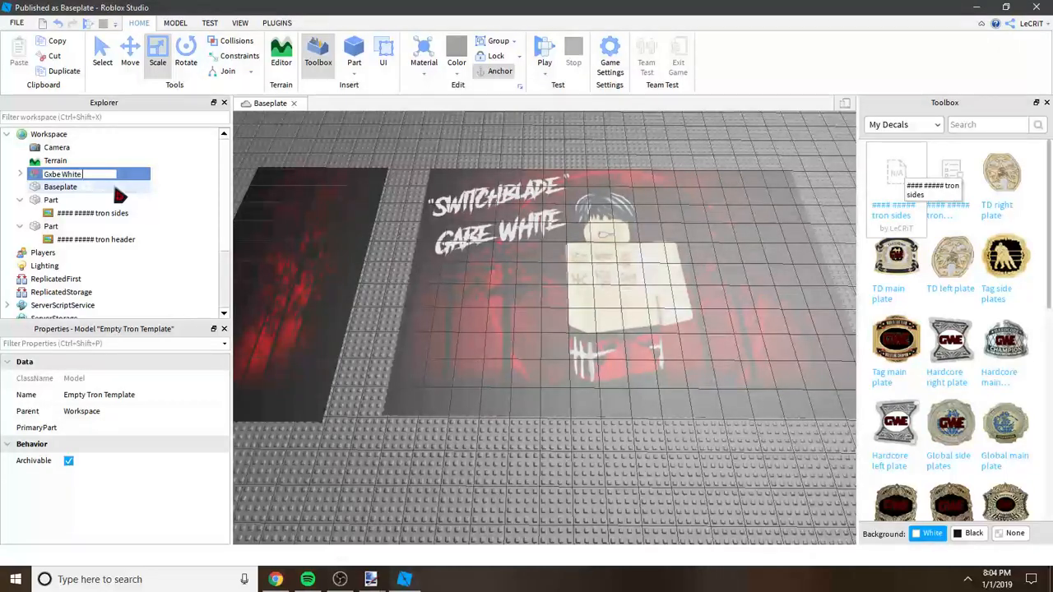
text( Tron)
key(Return)
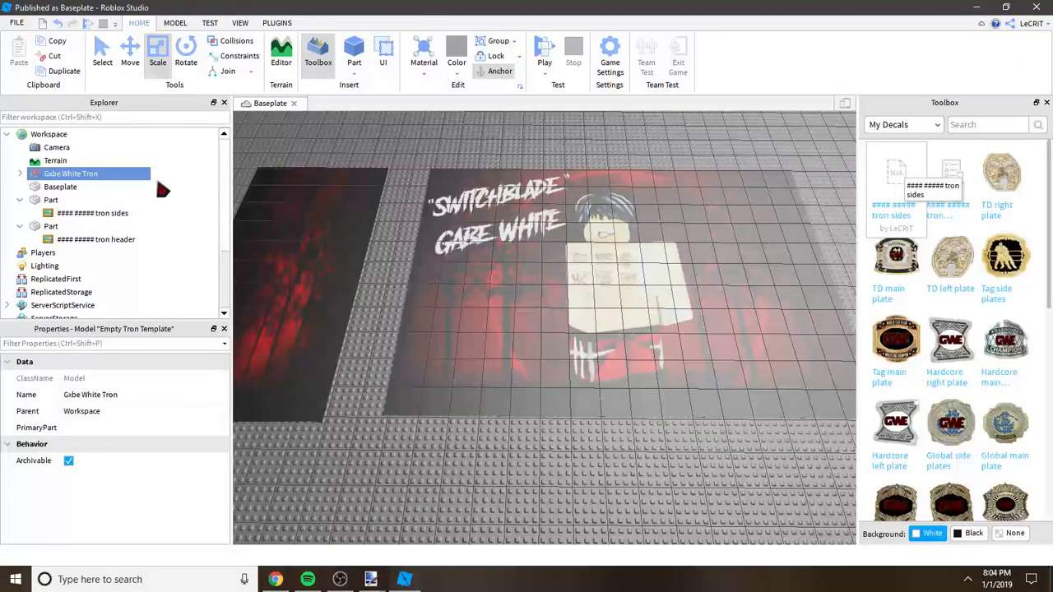
Step: Start saving the Gxbe White Tron model to Roblox as a new model and name it "Gxbe White Tron"
right_click(50, 178)
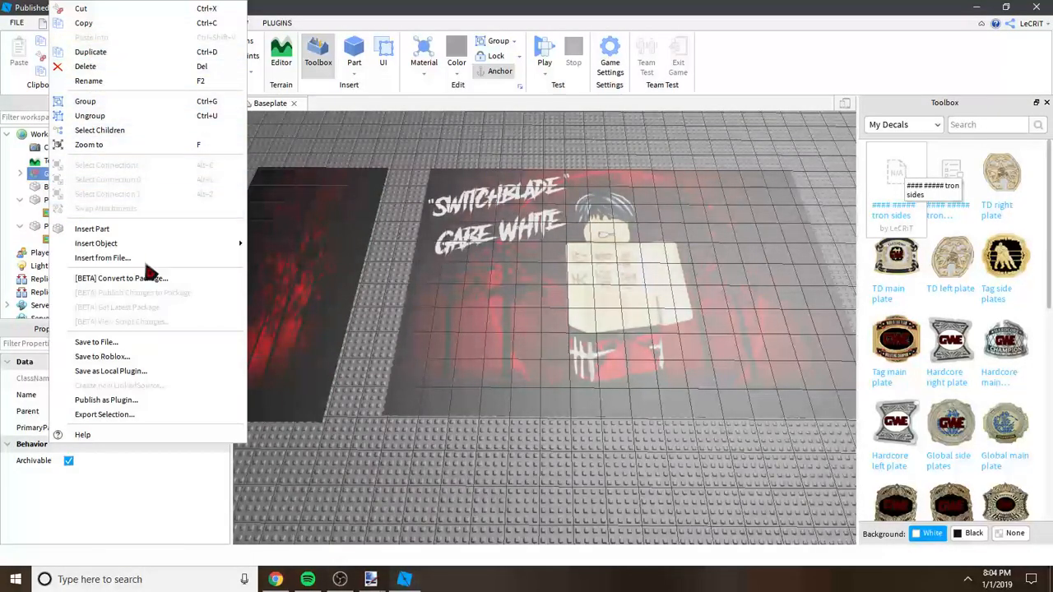
click(115, 359)
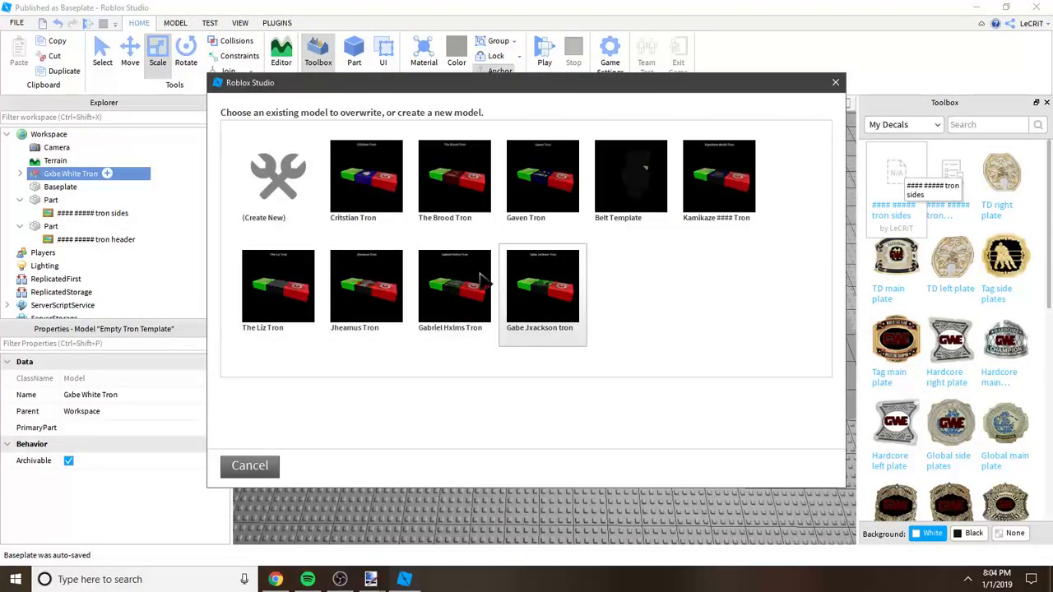
click(296, 183)
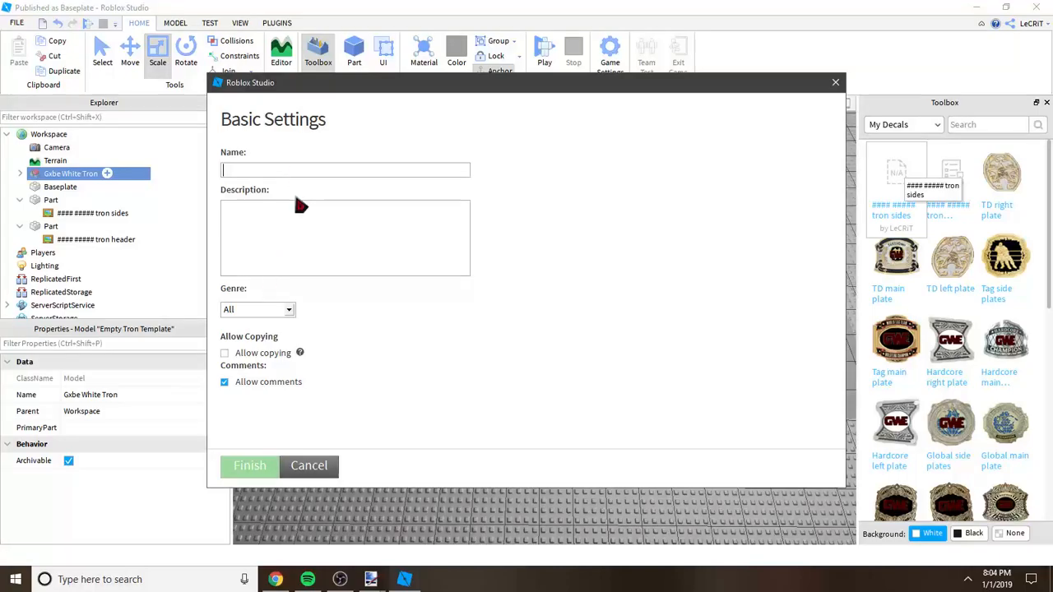
text(Gxbe White Tron)
Step: Allow copying of the model, set its genre to Fighting, and finish the upload
click(225, 354)
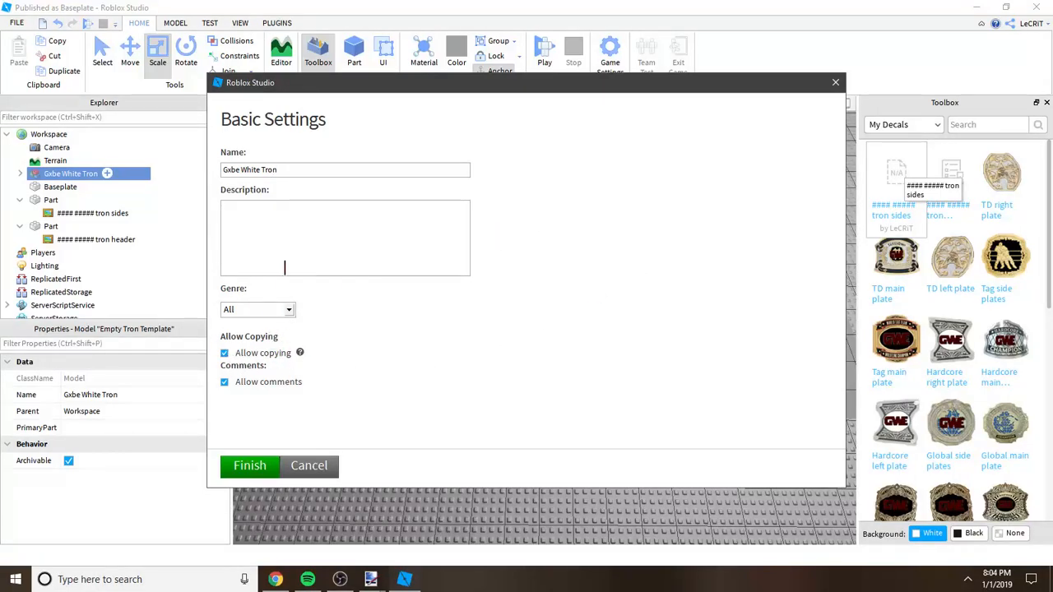
click(283, 311)
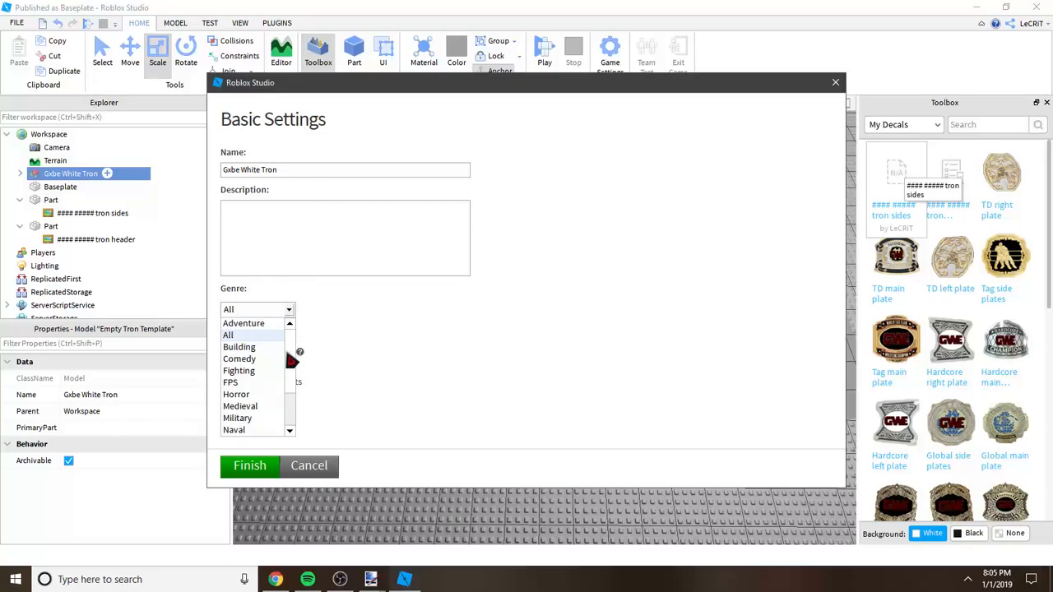
click(234, 372)
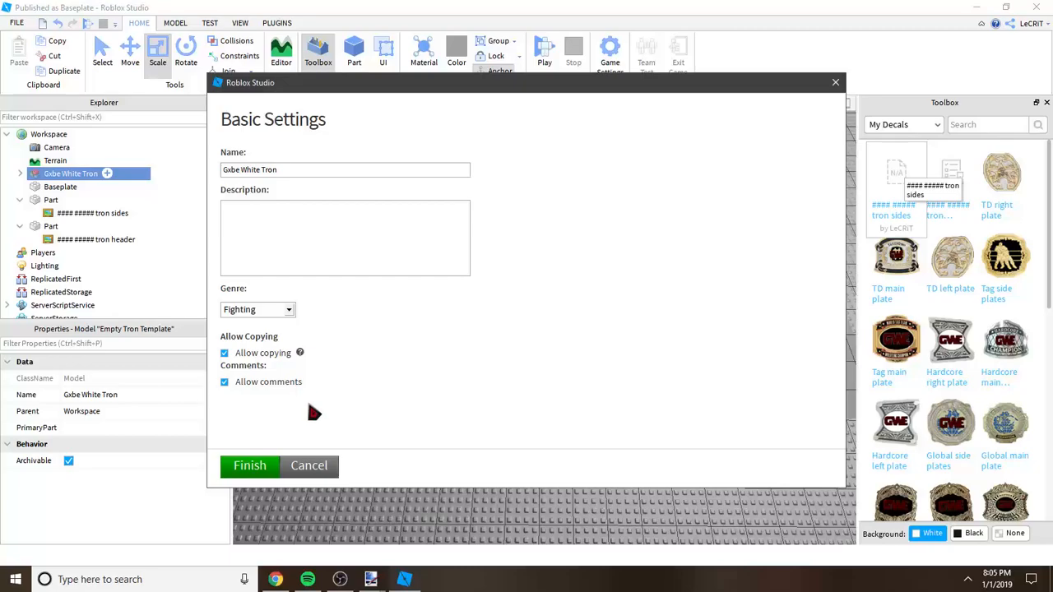
click(250, 466)
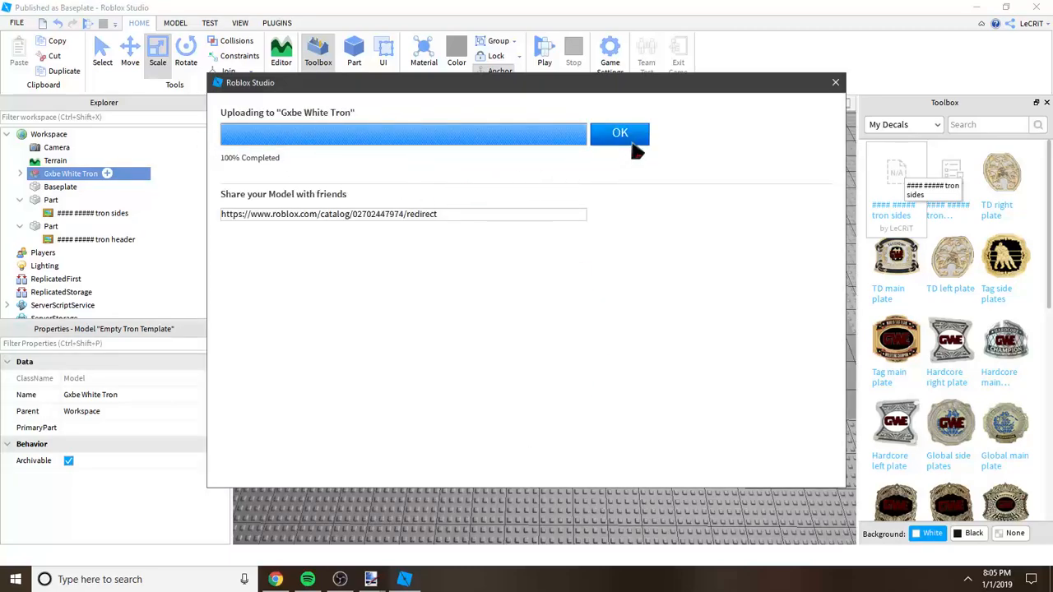
click(627, 137)
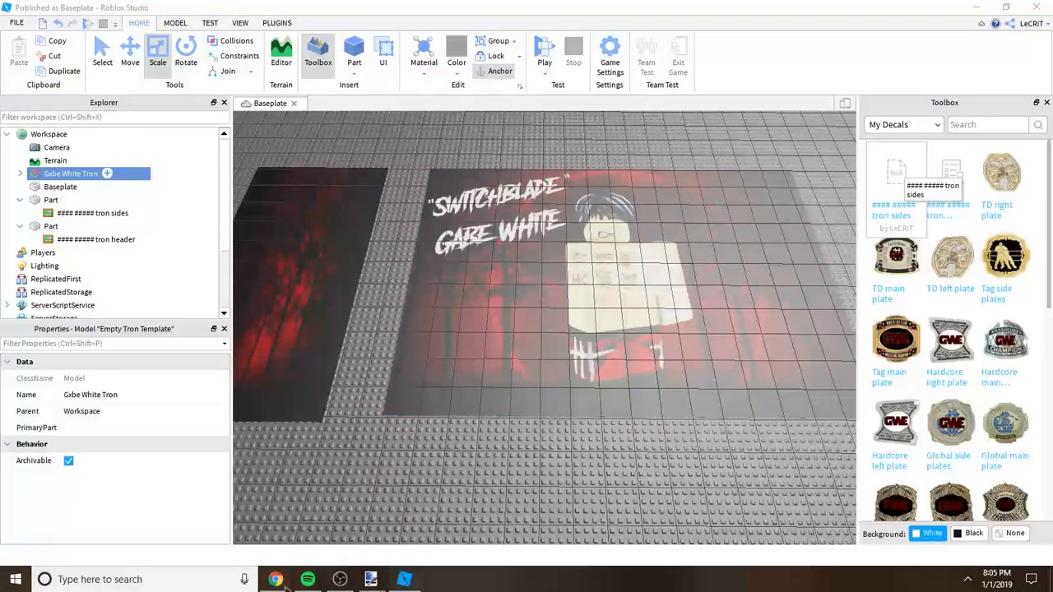
Step: Switch to Chrome, list your created Roblox models, and open the Gxbe White Tron page in a new tab before closing that tab
click(277, 579)
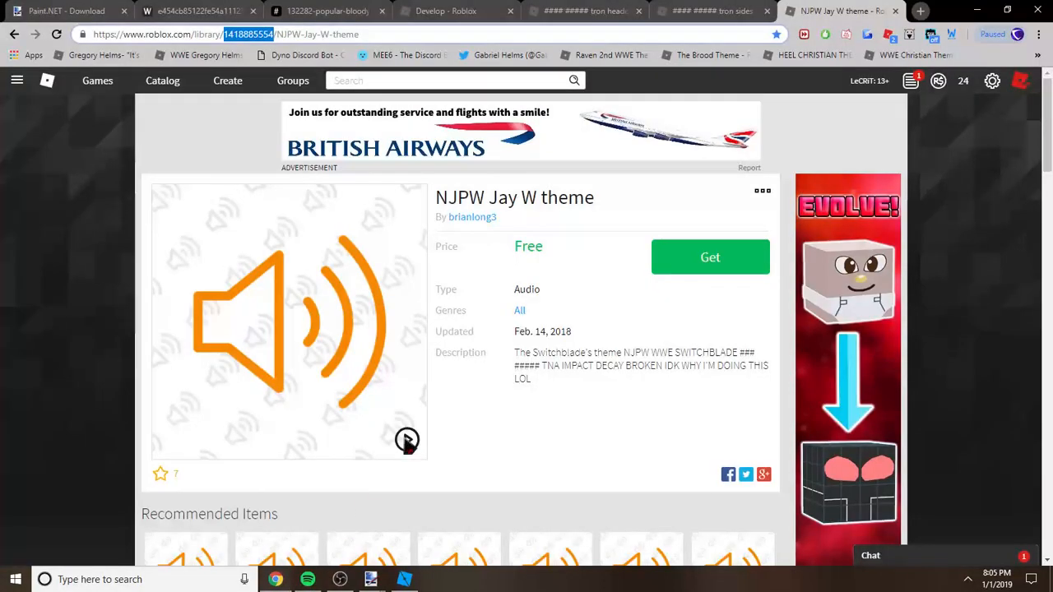
click(227, 79)
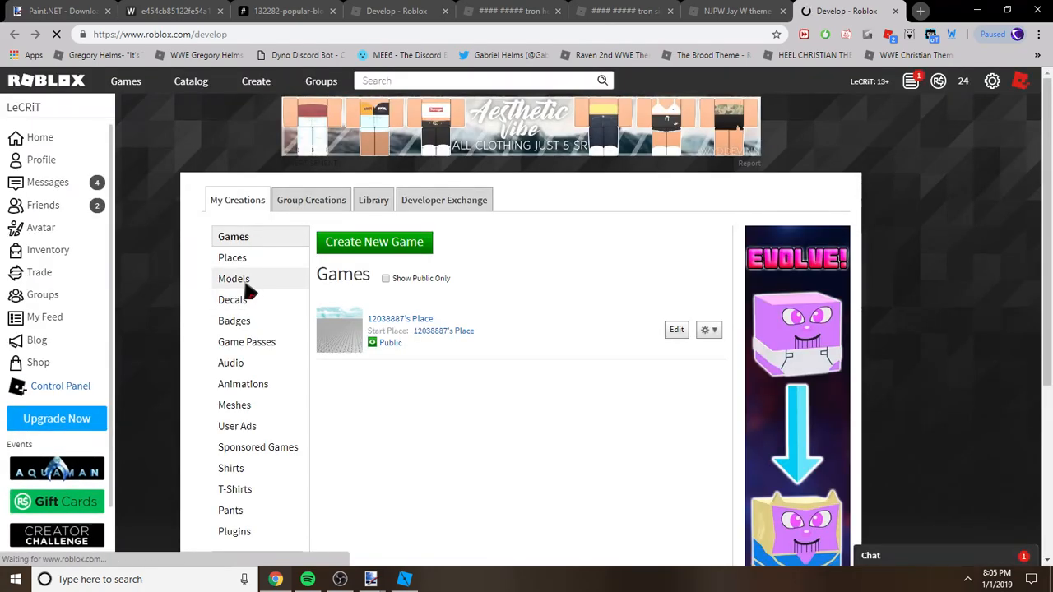
click(239, 282)
right_click(392, 298)
click(402, 308)
click(856, 10)
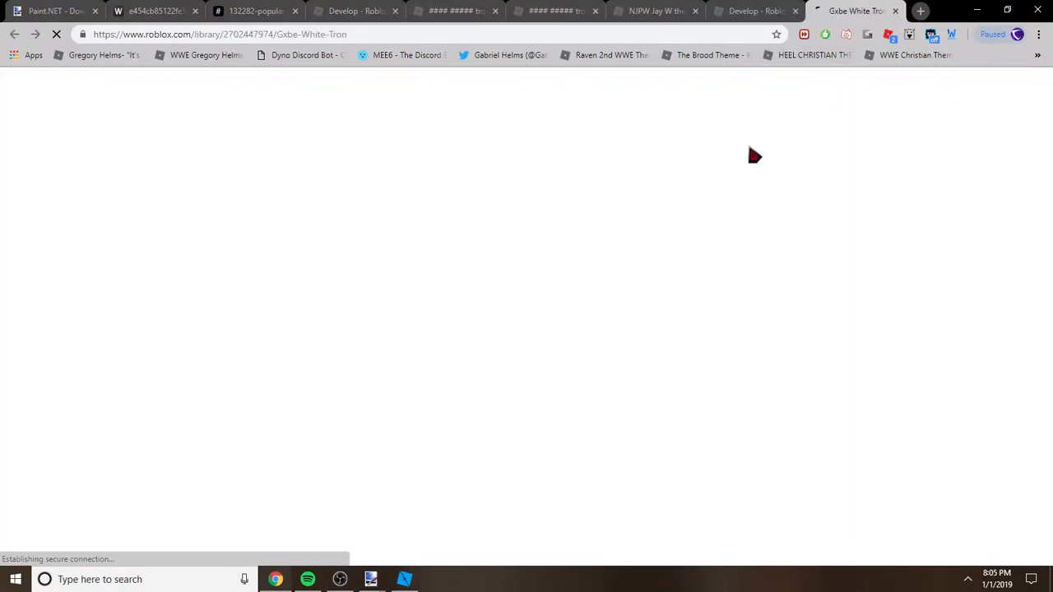
key(ctrl+shift+Tab)
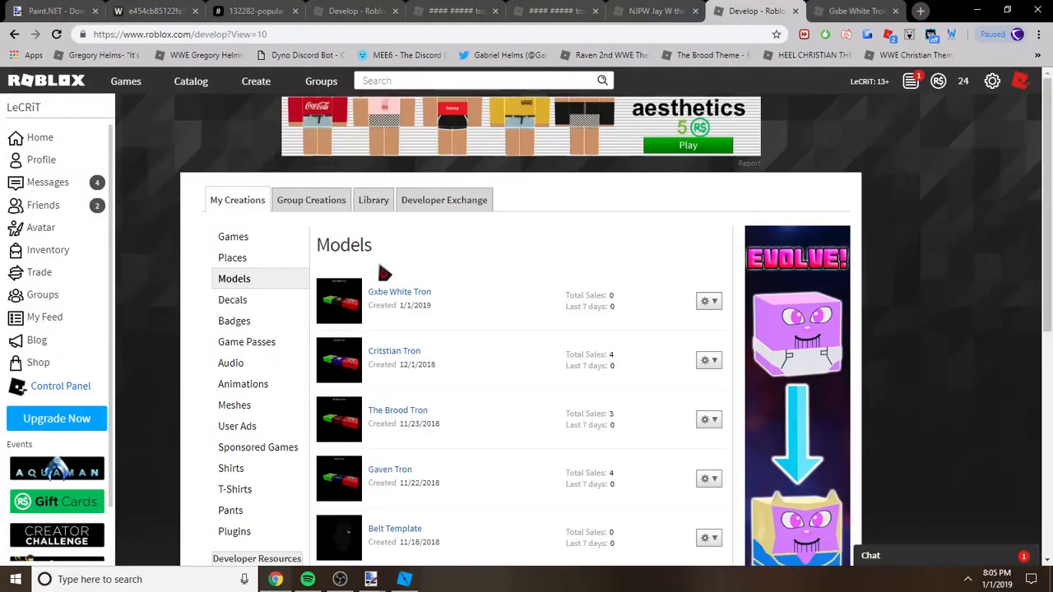
key(ctrl+Tab)
key(ctrl+w)
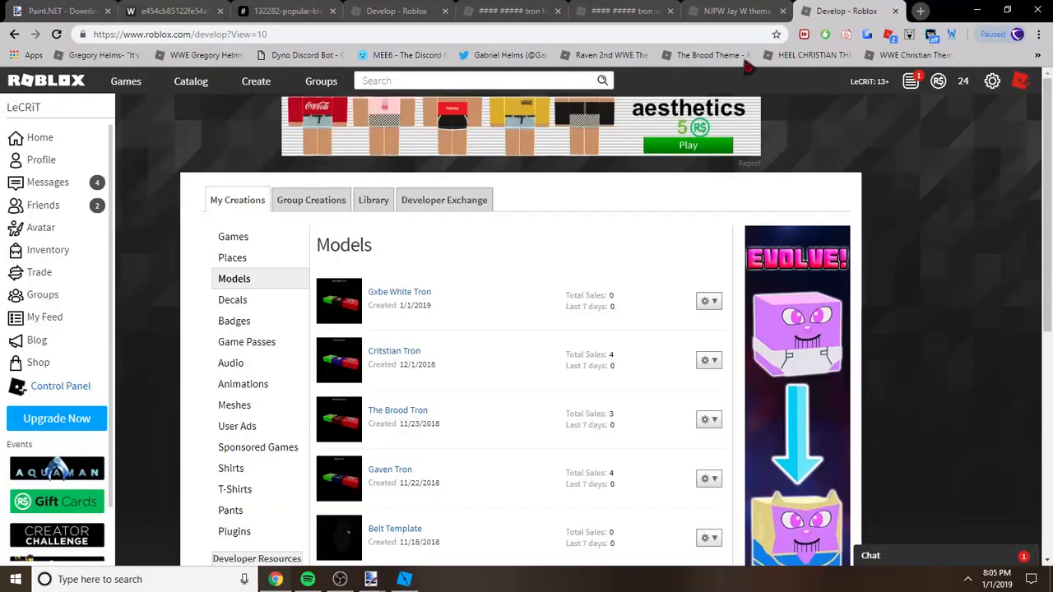
Step: Return to Roblox Studio and move the Gxbe White Tron model between the two decal parts on the baseplate
click(404, 579)
click(488, 493)
key(s)
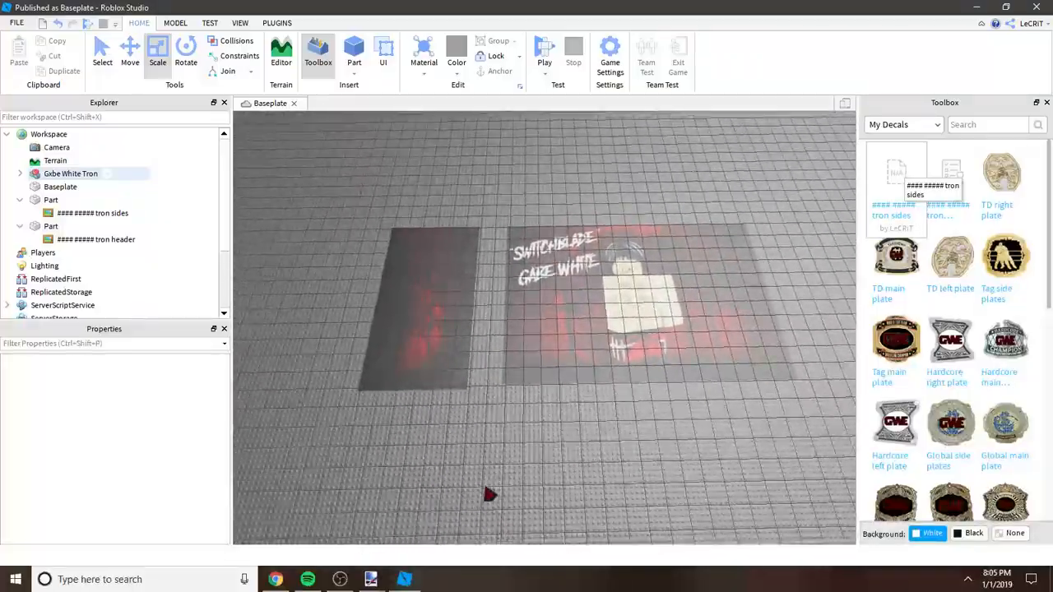
right_drag(486, 489, 477, 445)
click(452, 411)
click(507, 439)
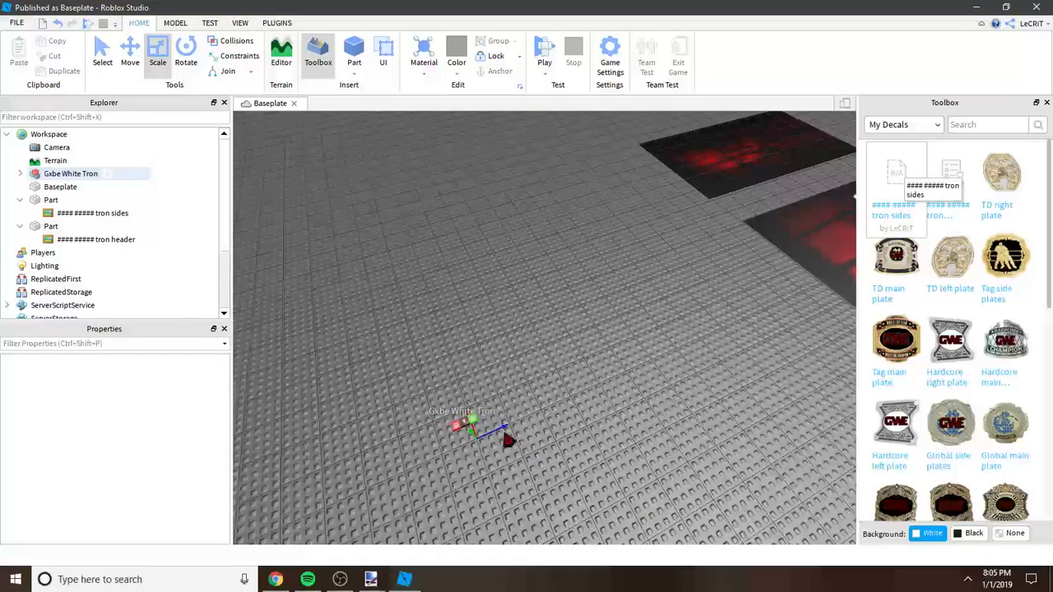
click(494, 434)
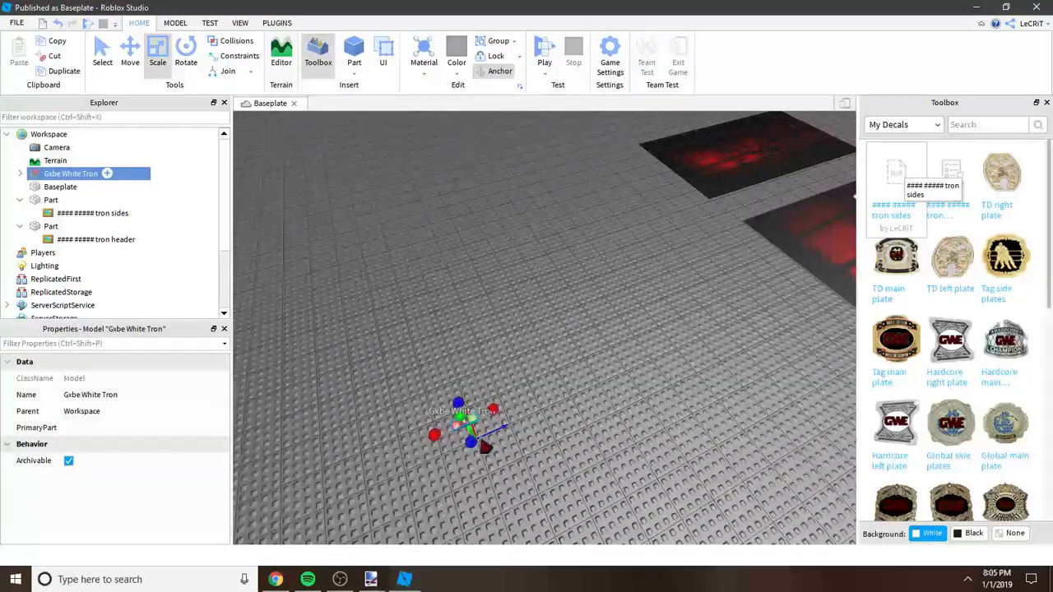
click(130, 51)
drag(499, 402, 767, 174)
click(579, 237)
right_drag(577, 237, 577, 238)
key(w)
key(s)
key(a)
key(w)
key(d)
key(s)
key(s)
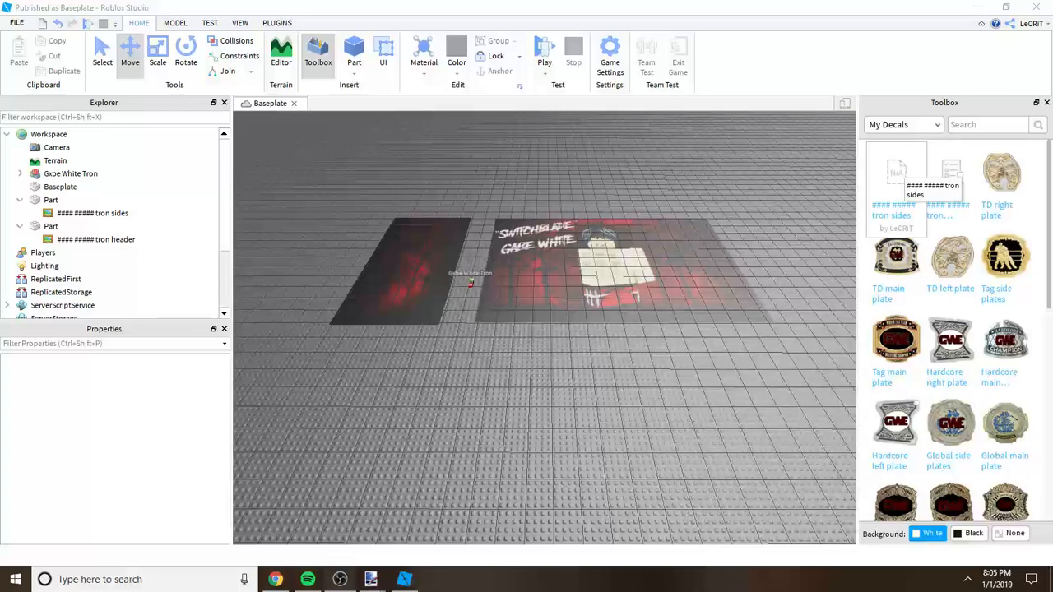
click(554, 420)
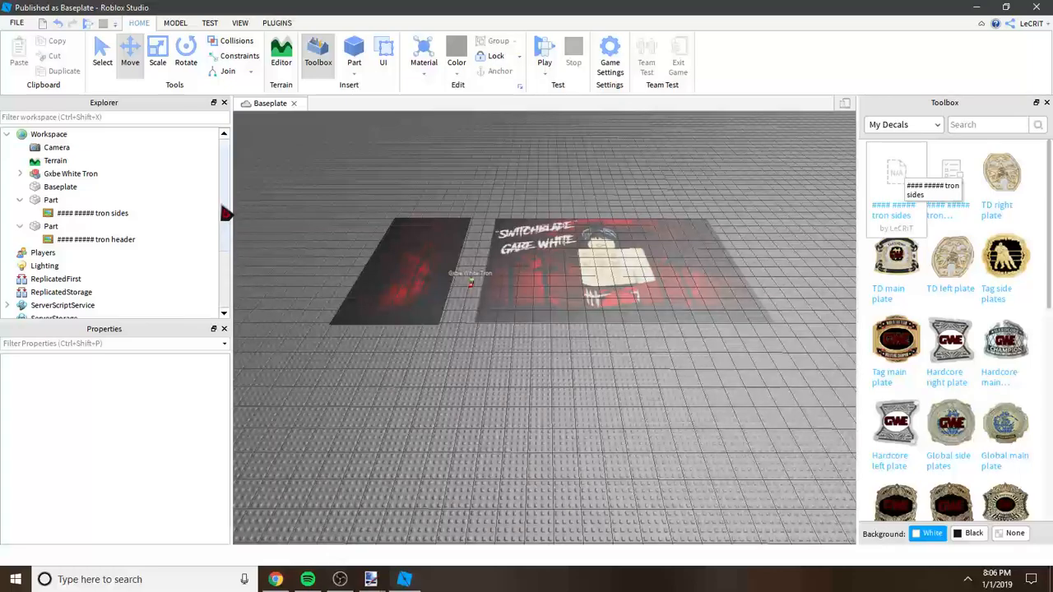
drag(223, 206, 223, 214)
right_click(482, 416)
click(443, 405)
right_drag(443, 404, 438, 378)
key(s)
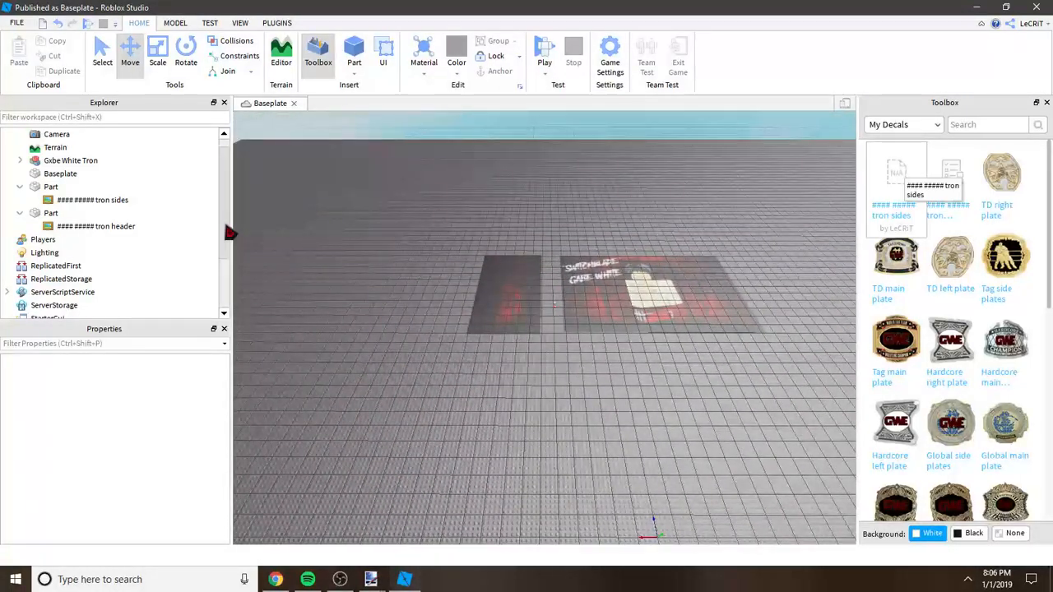
drag(226, 224, 225, 215)
key(w)
right_drag(412, 214, 312, 250)
right_drag(497, 204, 484, 200)
key(d)
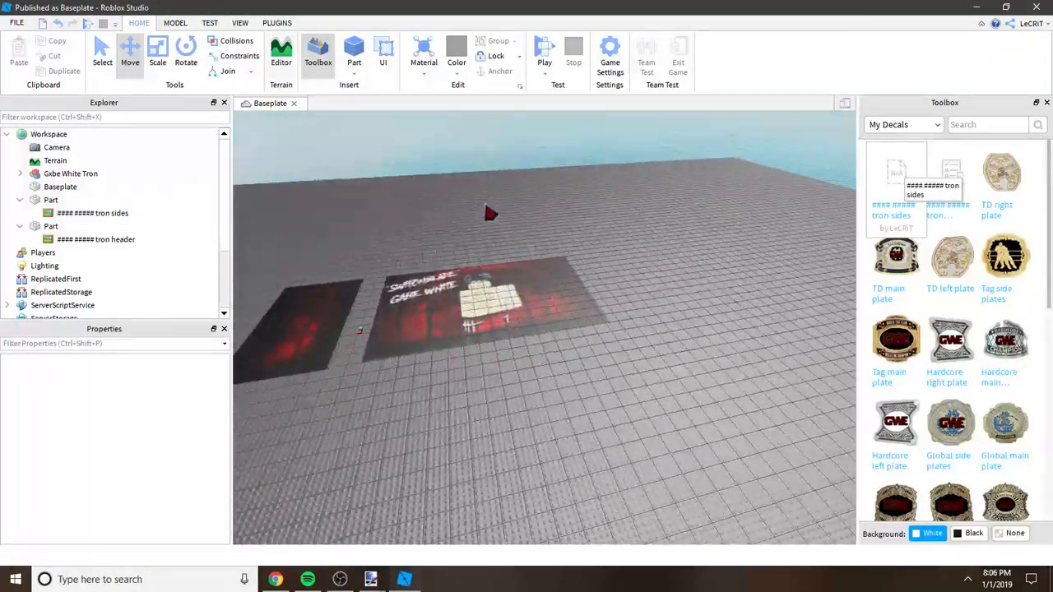
key(a)
Step: Check the tron sides decal's properties and the Side2 script inside the Gxbe White Tron model, and close the script
click(87, 213)
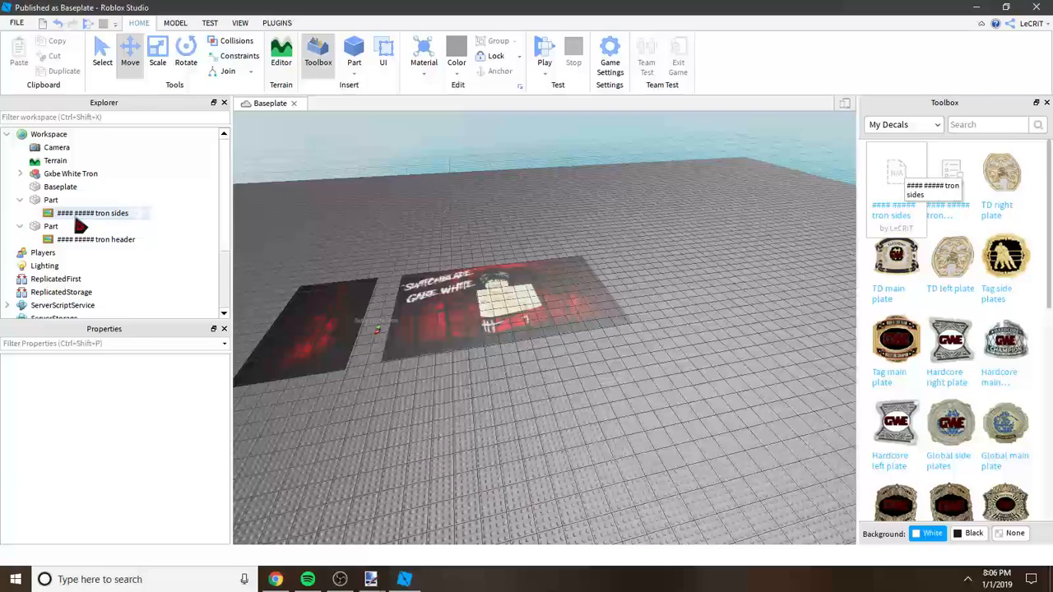
click(21, 174)
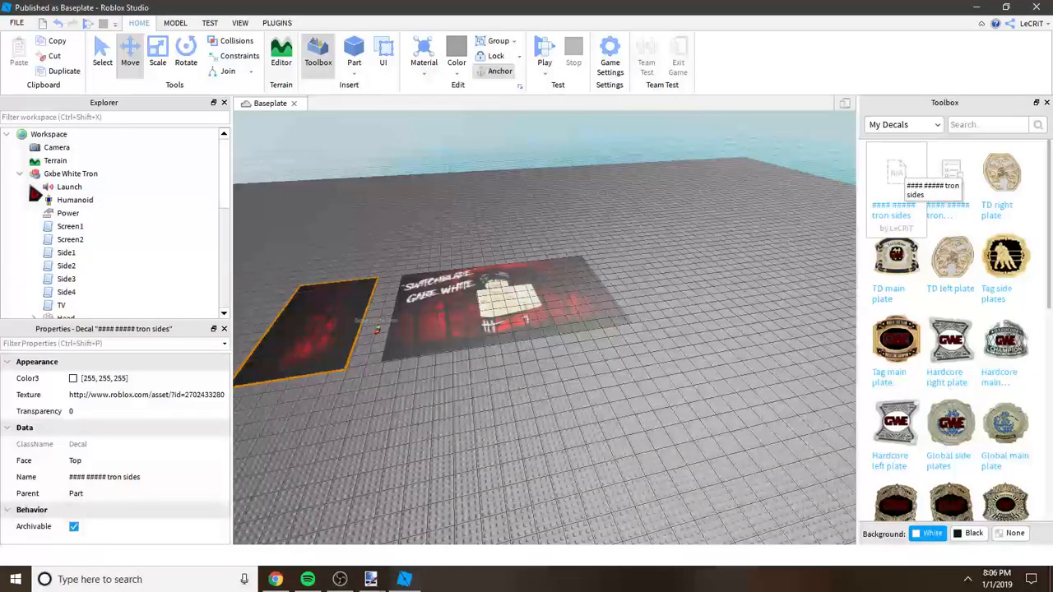
double_click(66, 266)
click(286, 129)
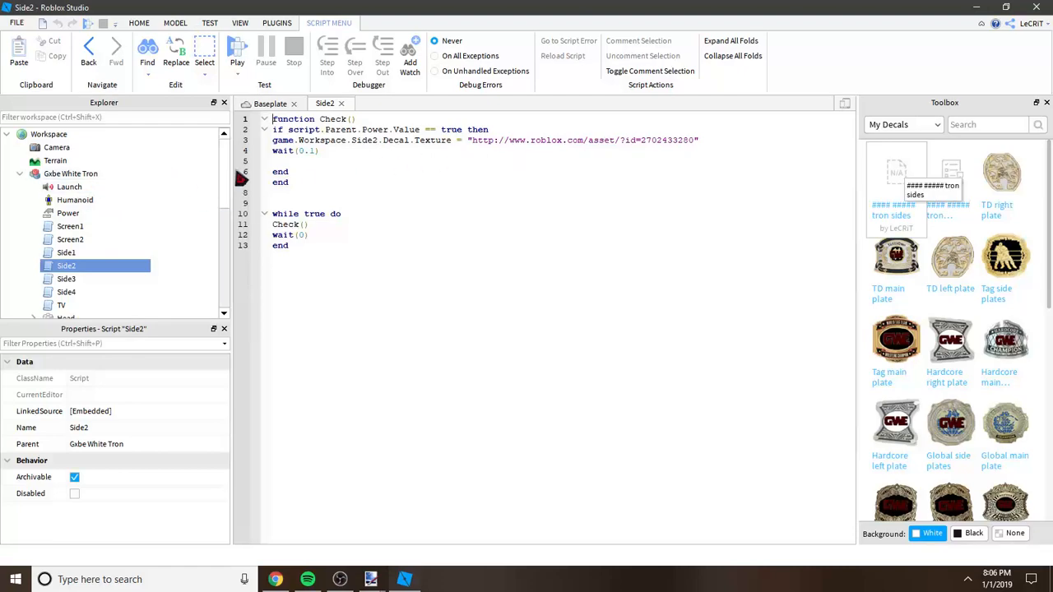
scroll(229, 187, down, 1)
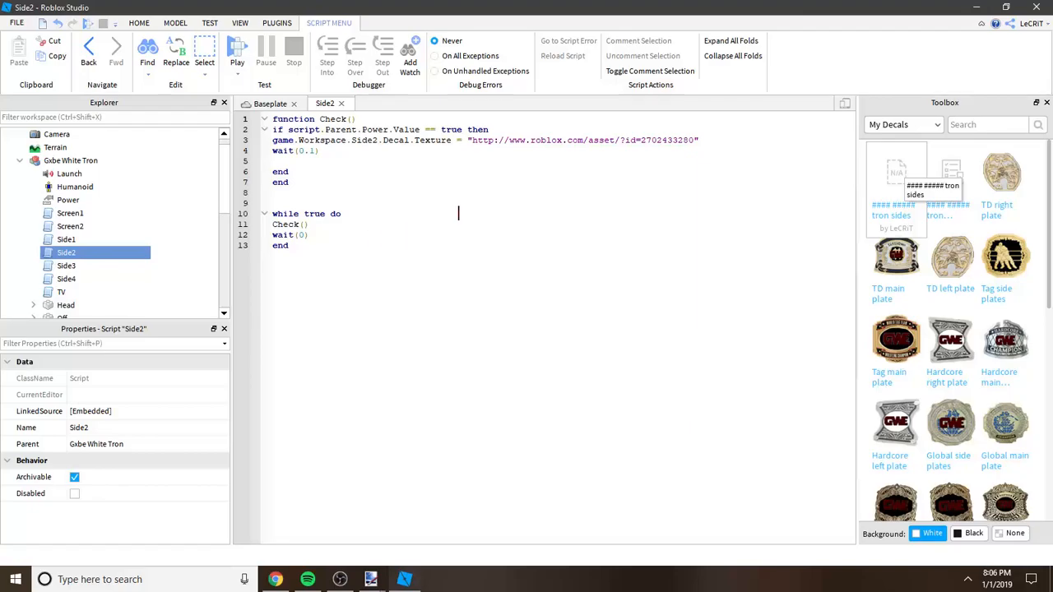
click(278, 104)
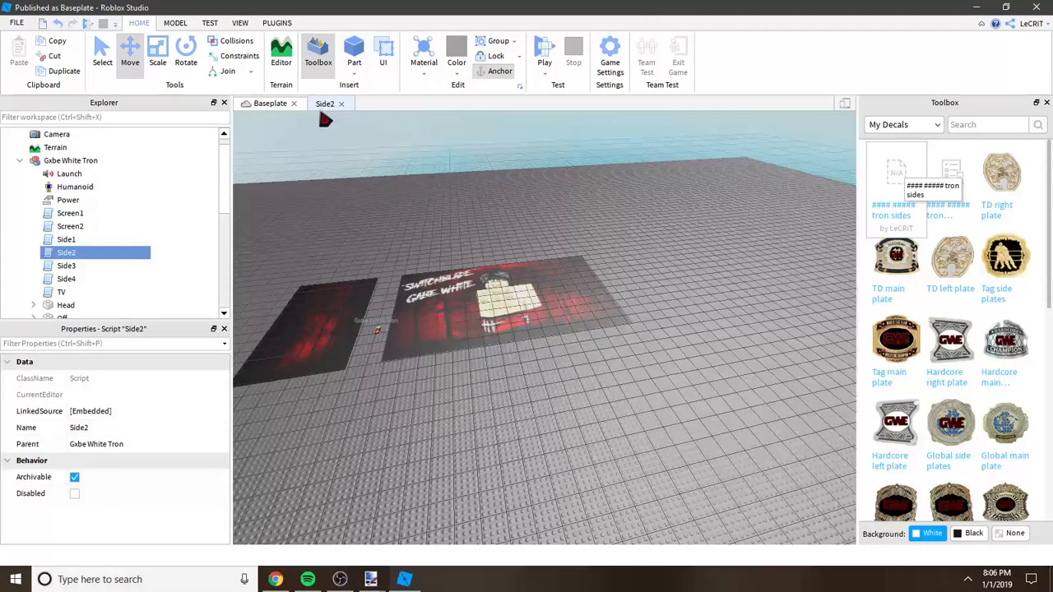
click(342, 105)
click(494, 171)
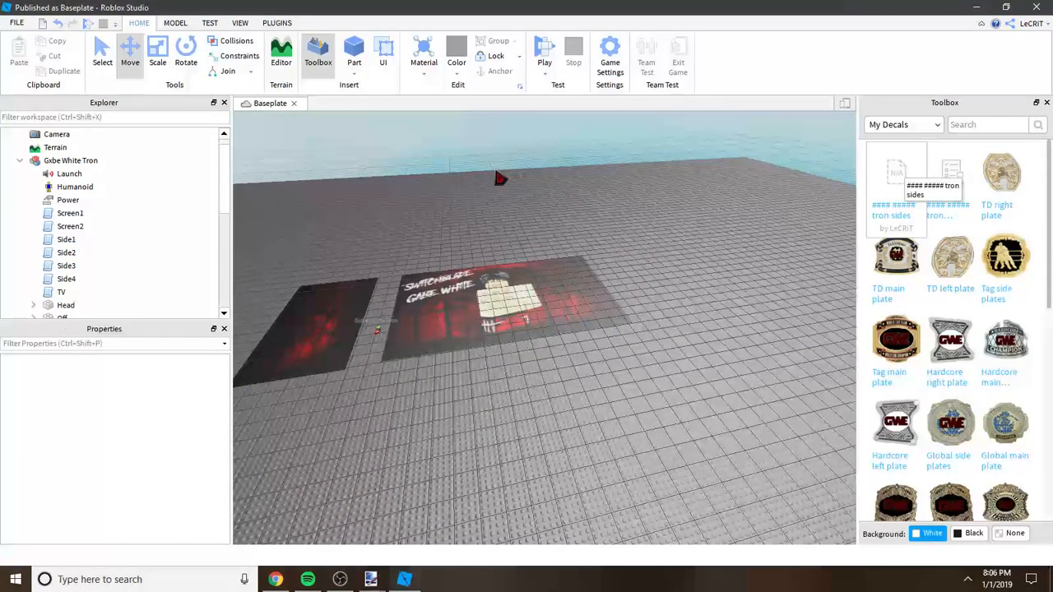
right_drag(495, 171, 492, 169)
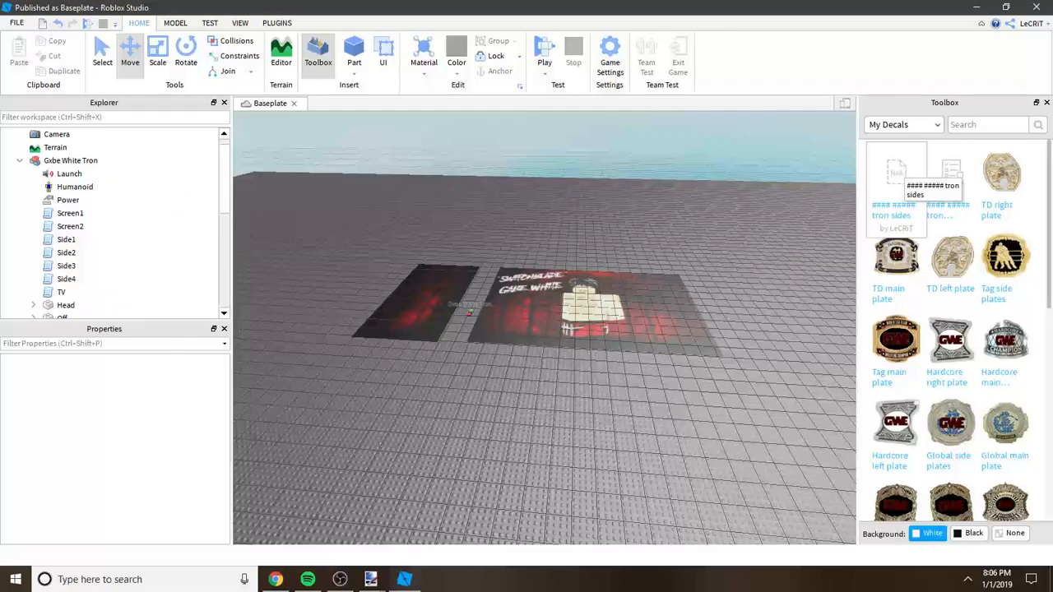